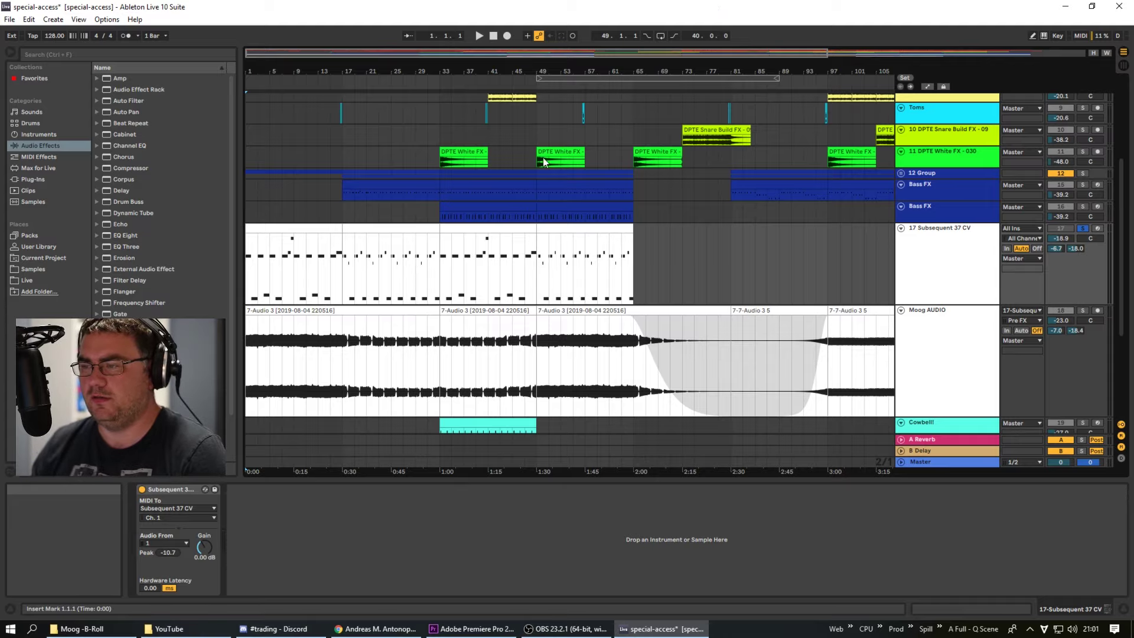
# Step: Select the first Moog audio clip, a 7-Audio 3 clip and the first Subsequent 37 CV MIDI clip
pyautogui.click(267, 311)
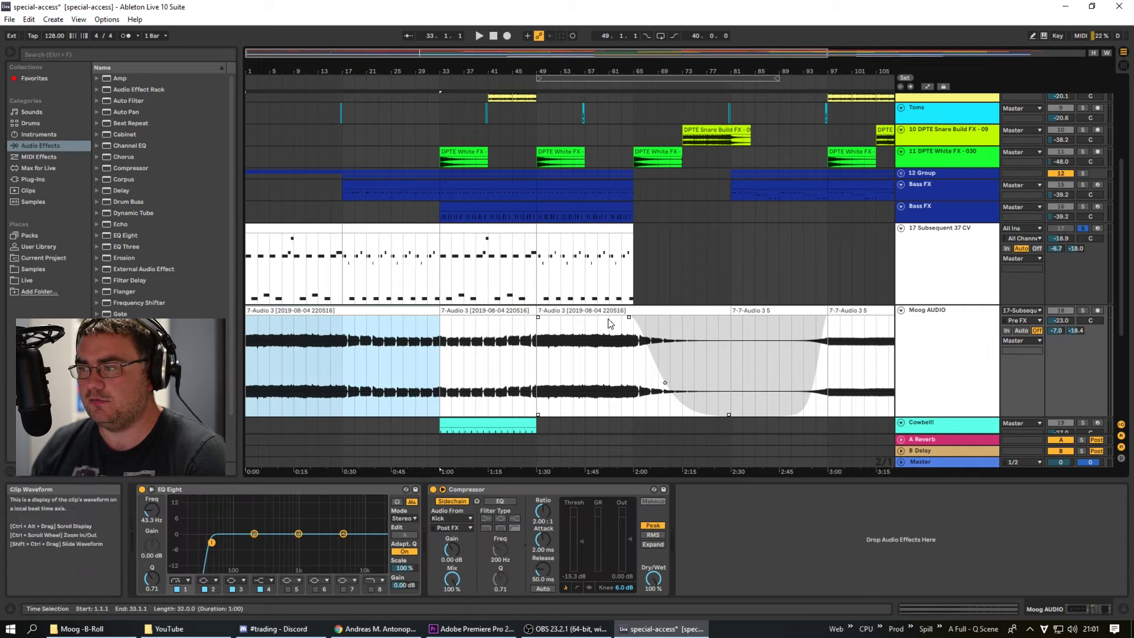
pyautogui.click(613, 311)
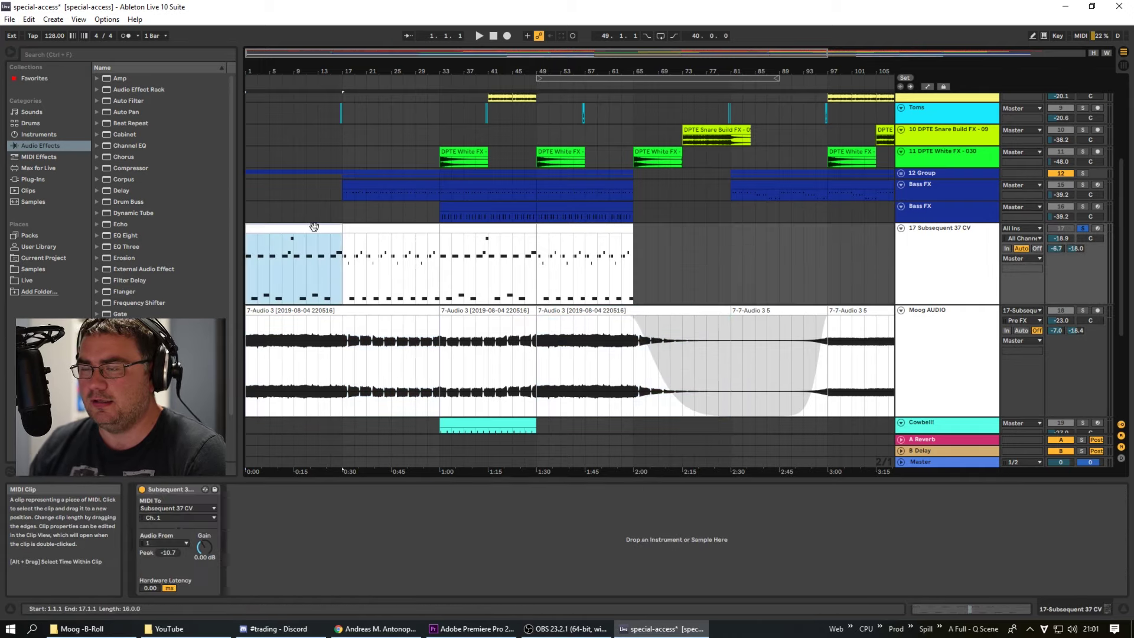
pyautogui.click(266, 228)
# Step: Zoom out to the whole song, fold every track, then unfold only Moog AUDIO and Subsequent 37 CV
pyautogui.moveTo(732, 53); pyautogui.dragTo(732, 47)
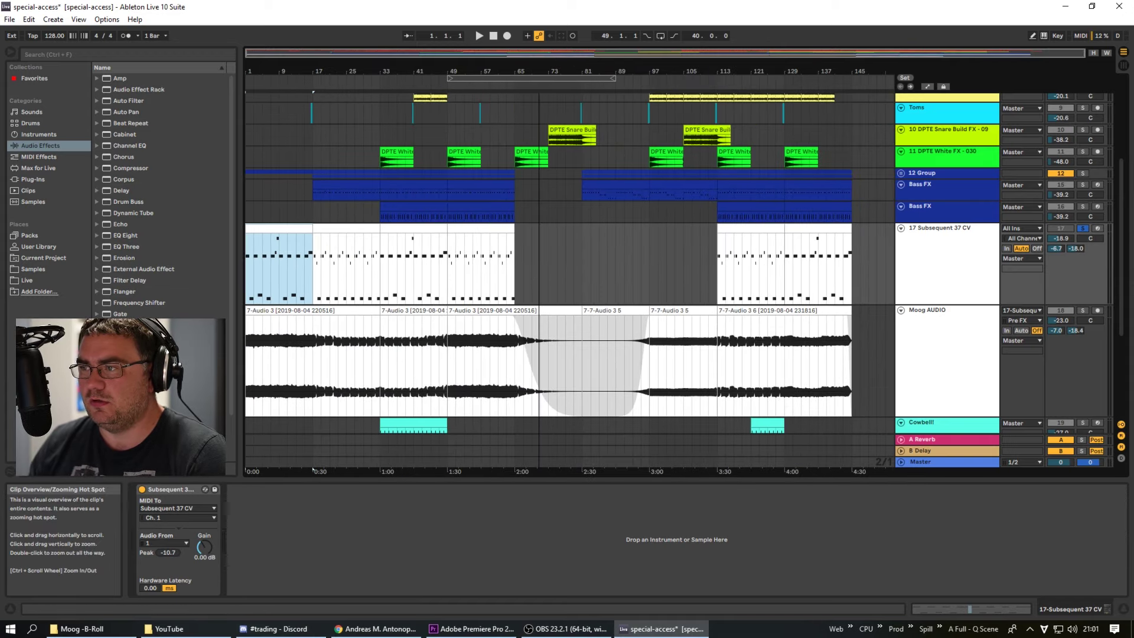
pyautogui.keyDown('alt'); pyautogui.click(902, 229); pyautogui.keyUp('alt')
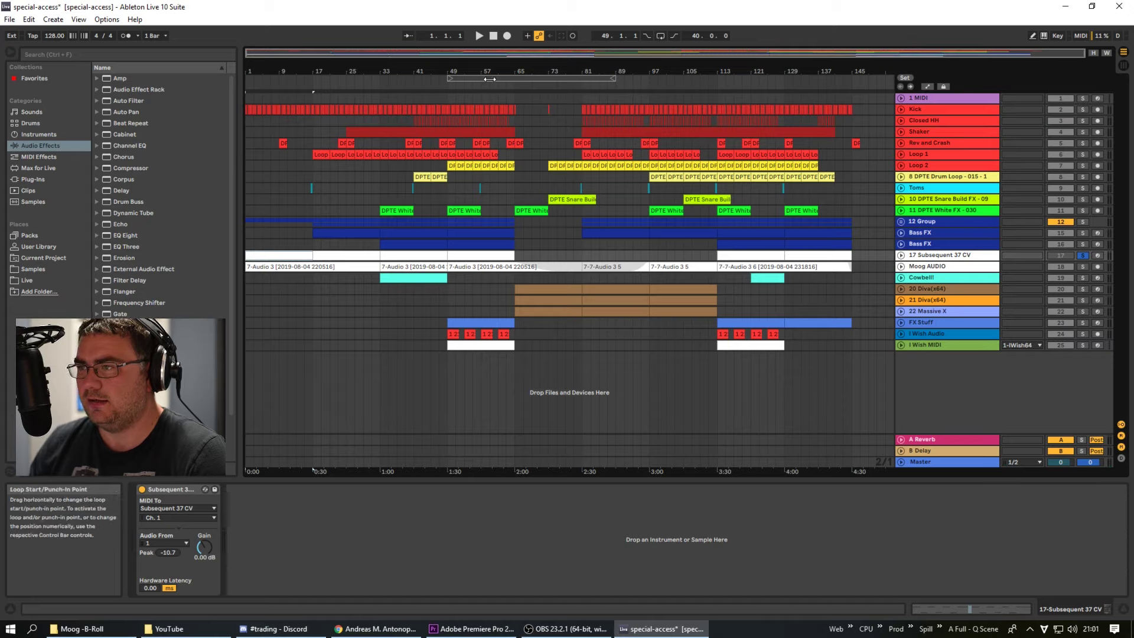
pyautogui.moveTo(519, 78); pyautogui.dragTo(342, 94)
pyautogui.click(900, 266)
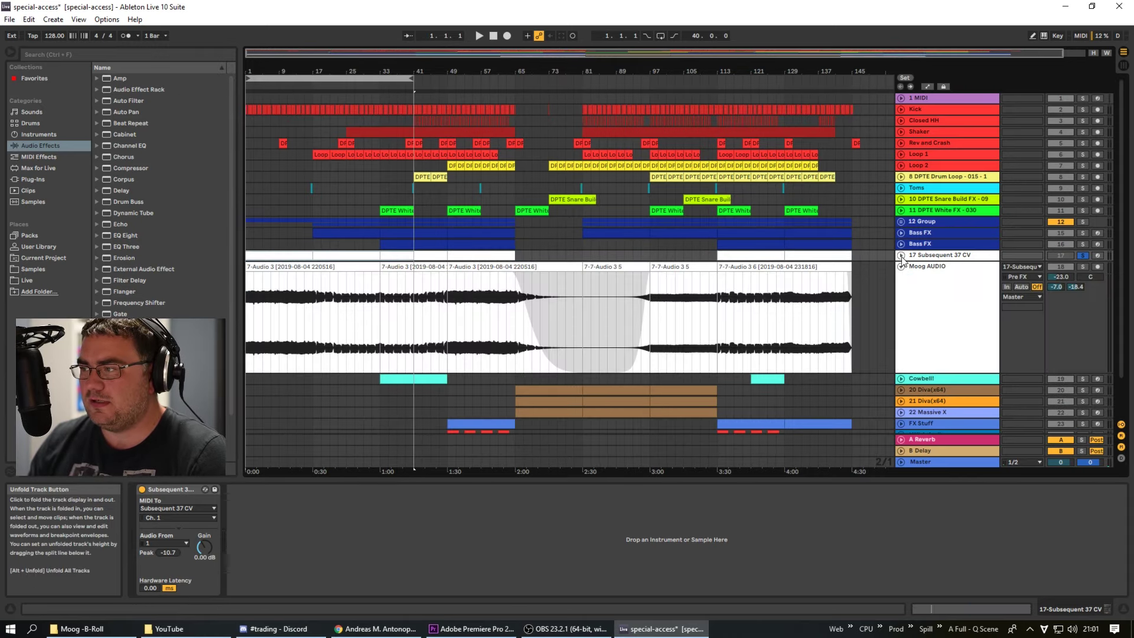
pyautogui.click(901, 255)
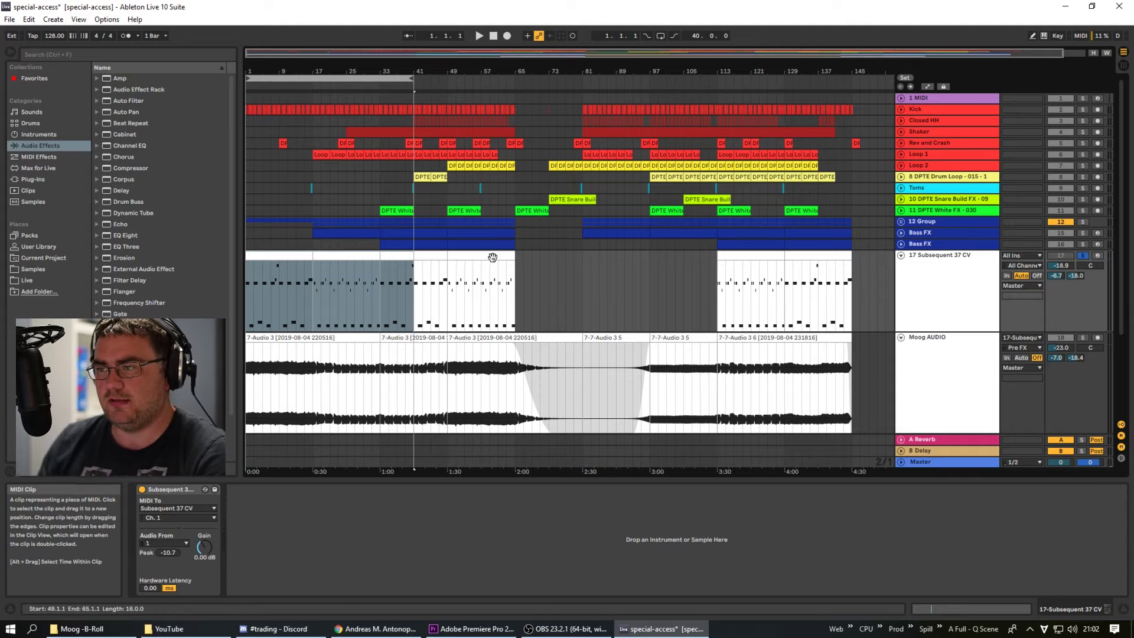
# Step: Select the MIDI clip at bars 49–65, then solo the Moog AUDIO track
pyautogui.moveTo(492, 257)
pyautogui.mouseDown()
pyautogui.moveTo(288, 258)
pyautogui.moveTo(488, 252)
pyautogui.mouseUp()
pyautogui.click(1084, 336)
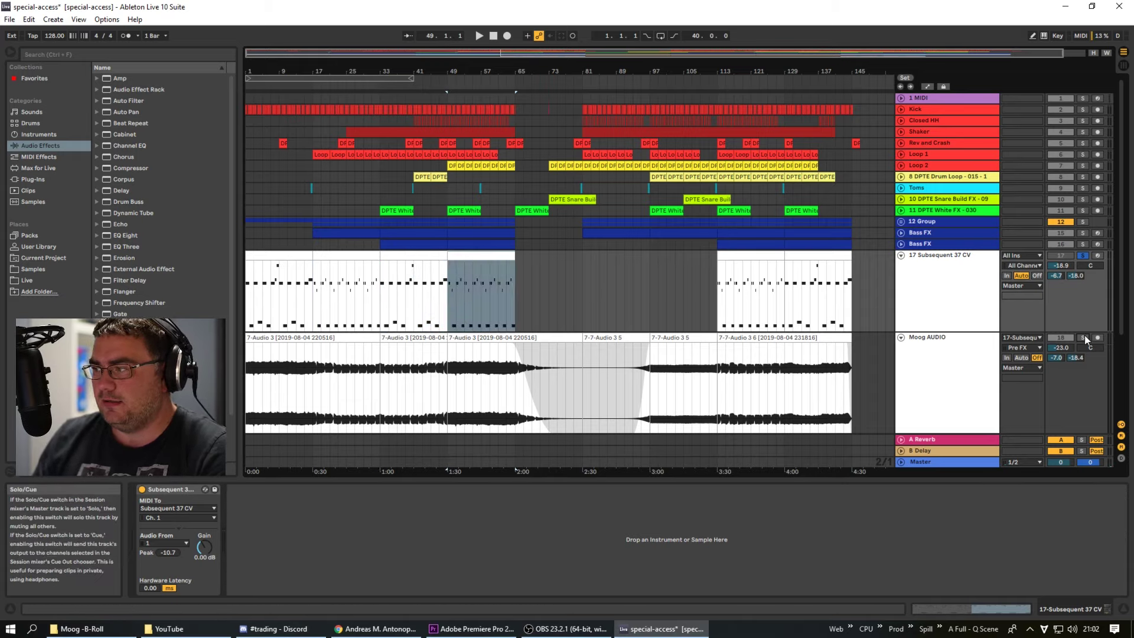
pyautogui.click(1084, 336)
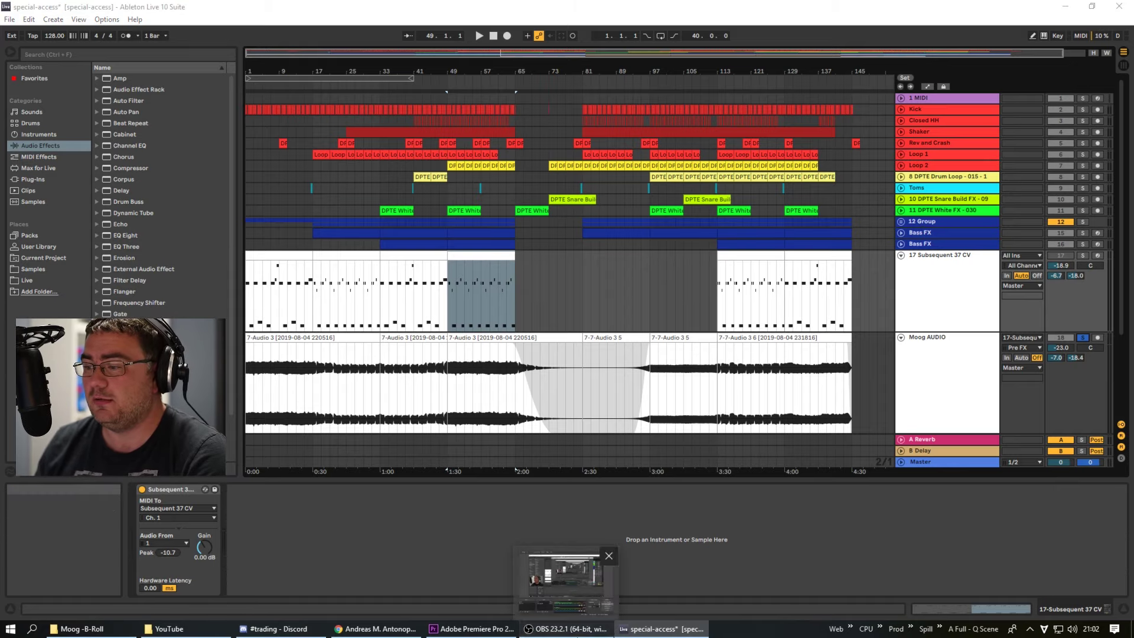
# Step: Stop the screen recorder, then play the song from bar 17 and stop it
pyautogui.click(566, 628)
pyautogui.click(951, 415)
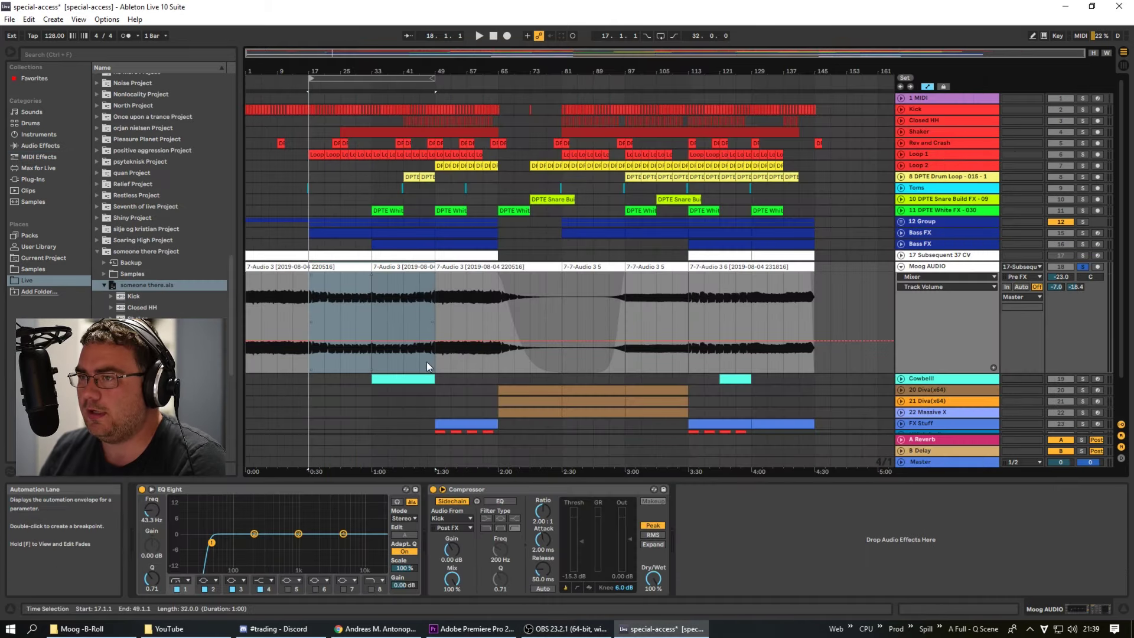
pyautogui.click(478, 37)
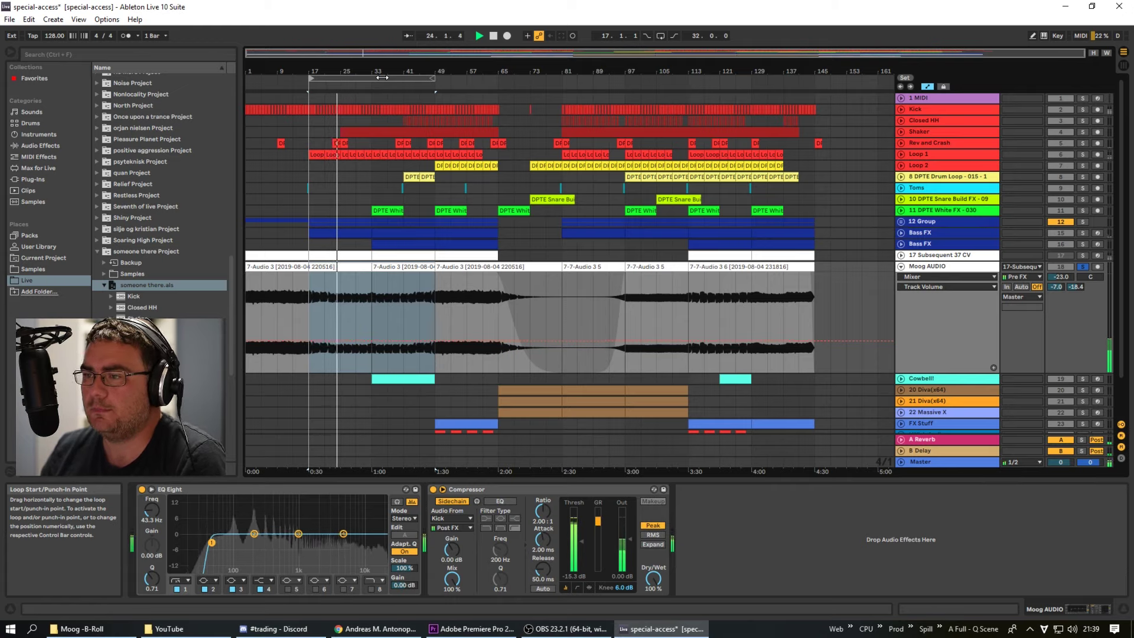
pyautogui.press('space')
# Step: Shift the loop region later and select Moog AUDIO to show its EQ and compressor
pyautogui.moveTo(382, 78)
pyautogui.mouseDown()
pyautogui.moveTo(427, 82)
pyautogui.moveTo(376, 81)
pyautogui.mouseUp()
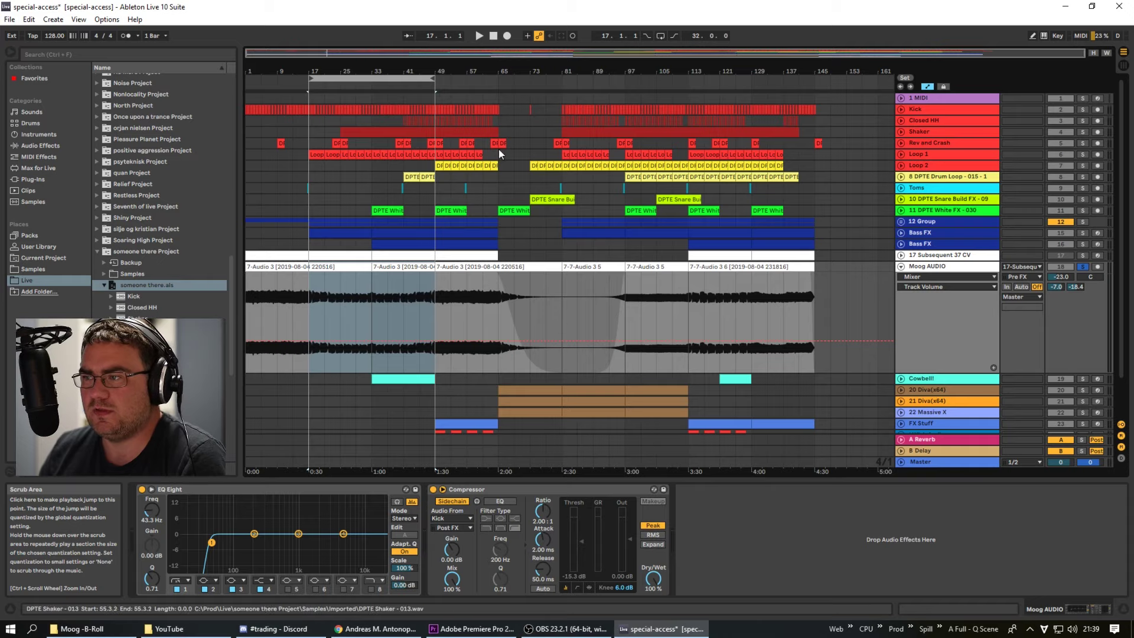
pyautogui.click(938, 256)
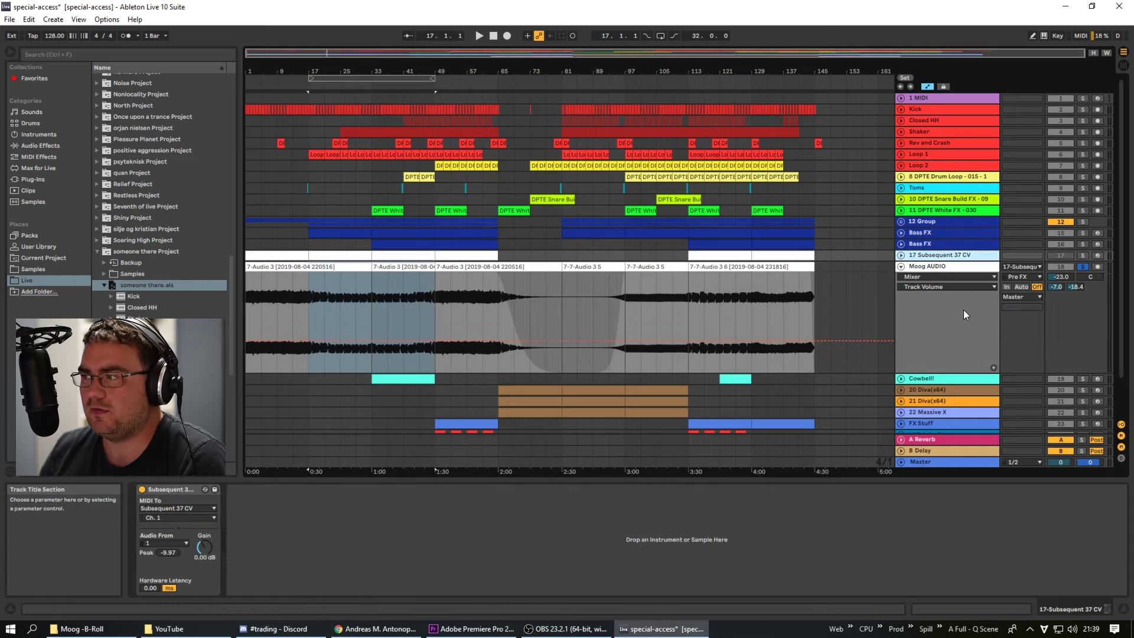
pyautogui.click(923, 271)
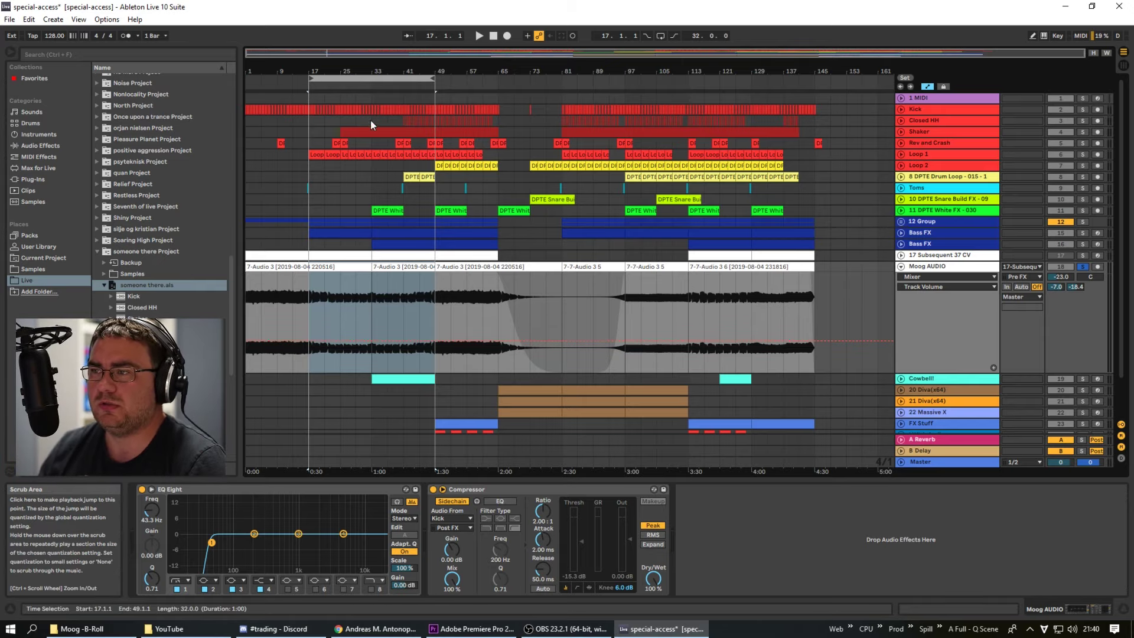
# Step: Move the loop start to bar 33 so it spans bars 33–49, then play and stop
pyautogui.moveTo(311, 80); pyautogui.dragTo(373, 80)
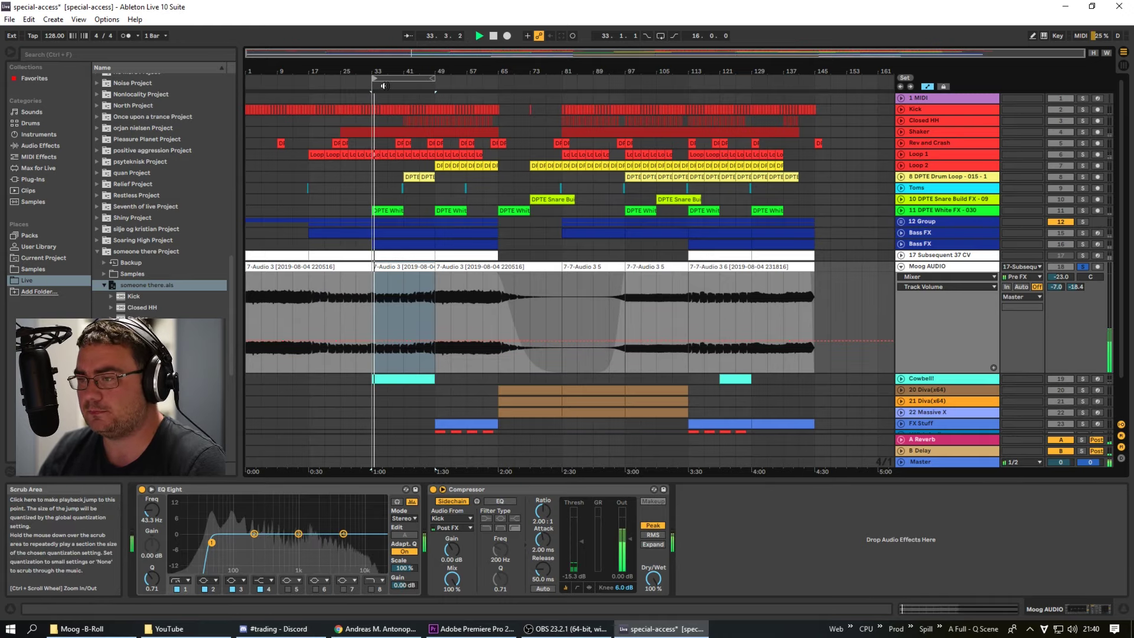
pyautogui.click(382, 86)
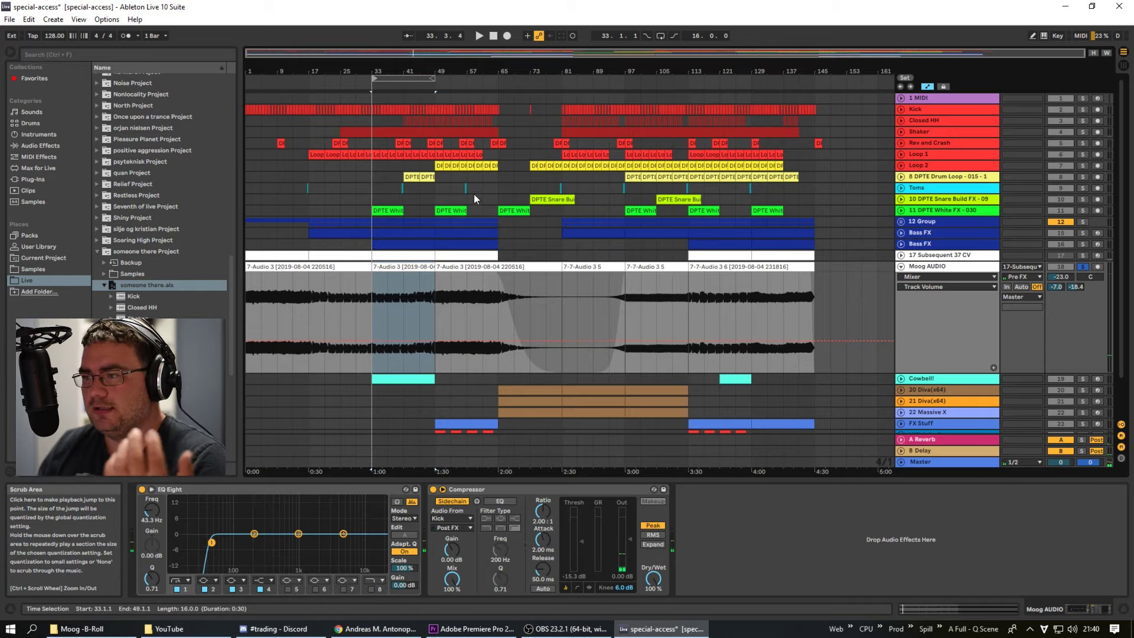
pyautogui.click(473, 271)
pyautogui.doubleClick(472, 271)
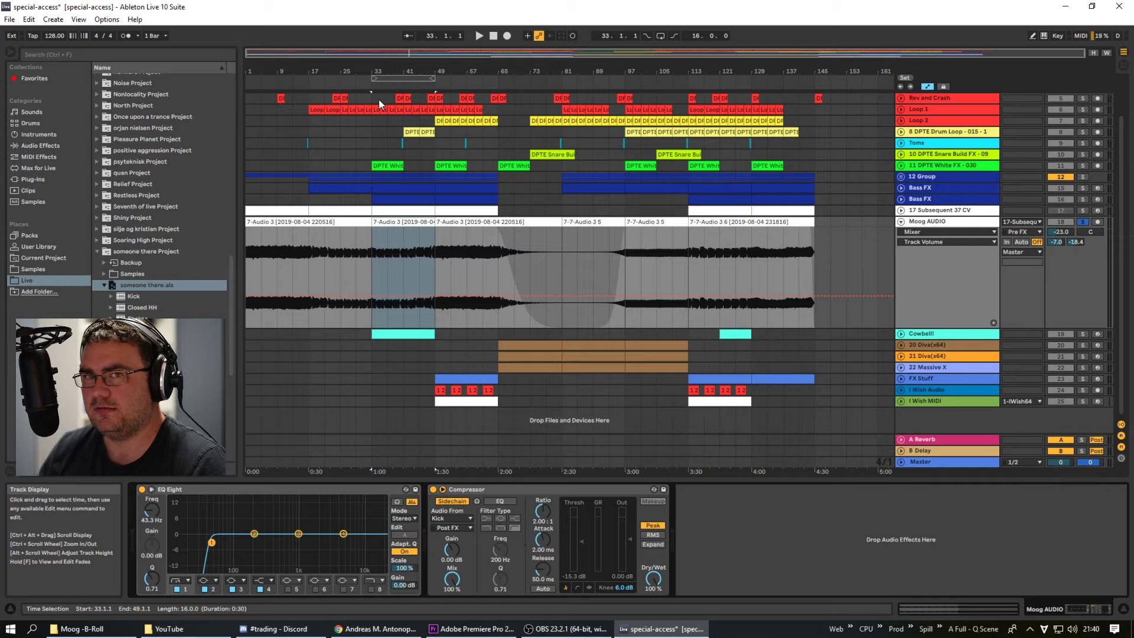
pyautogui.press('space')
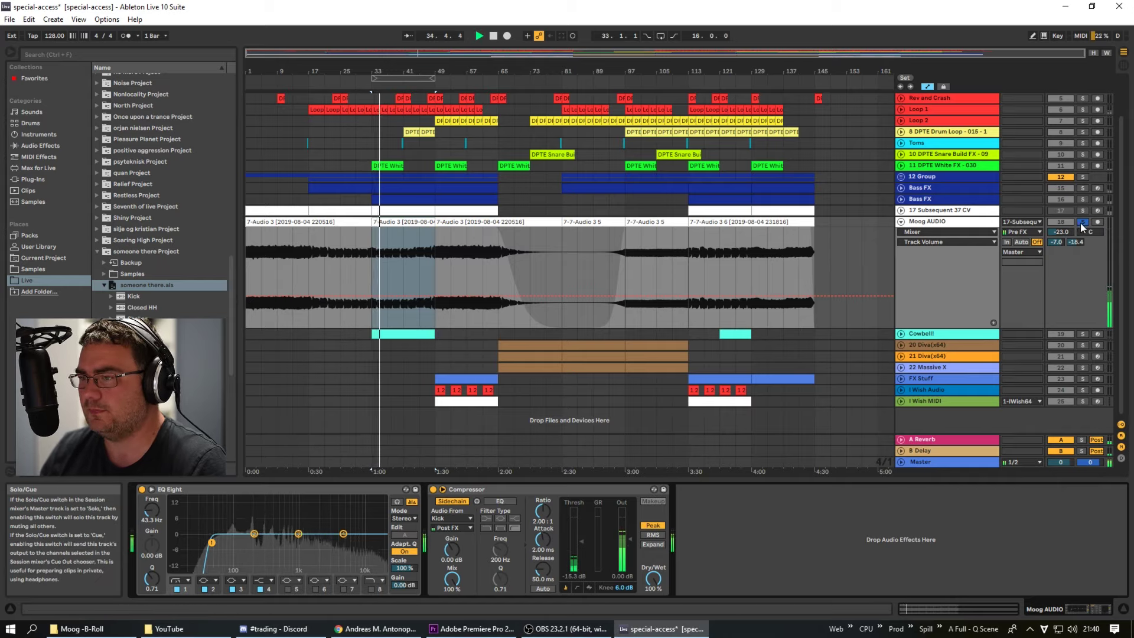
pyautogui.press('space')
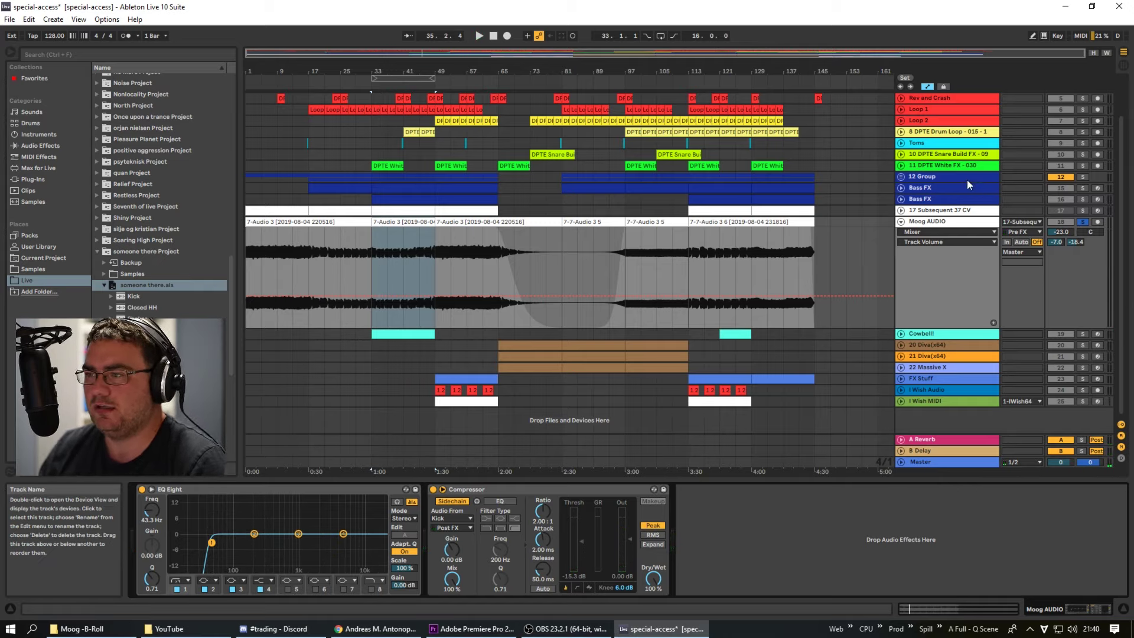
pyautogui.scroll(3, 738, 188)
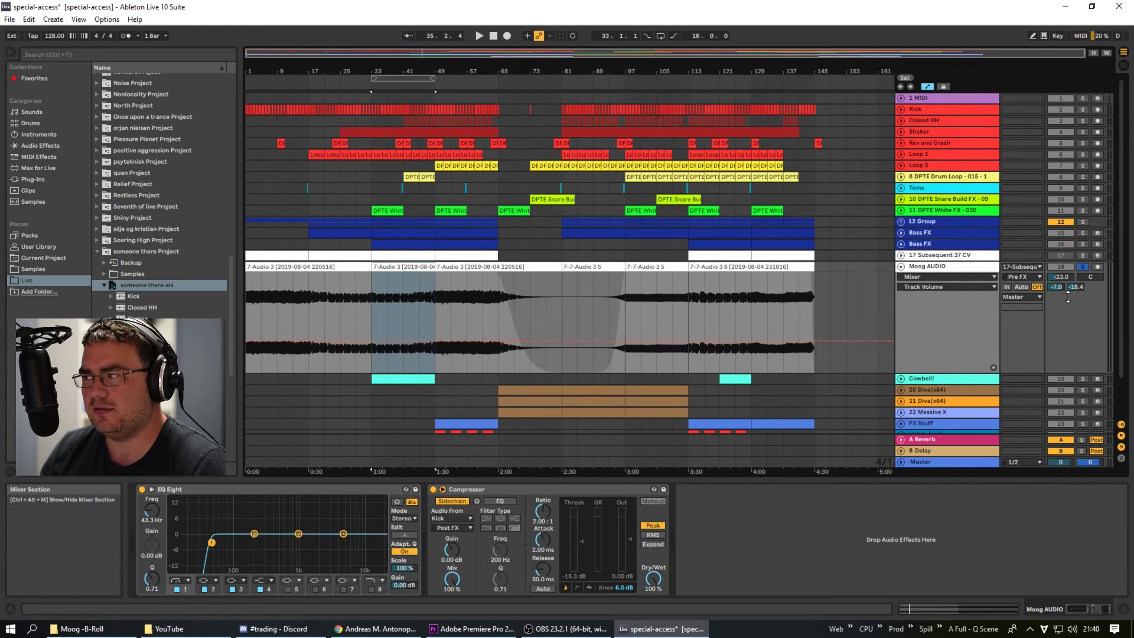
# Step: Unsolo Moog AUDIO and reveal the Cowbell volume and Kick EQ Eight Frequency A automation
pyautogui.click(1083, 267)
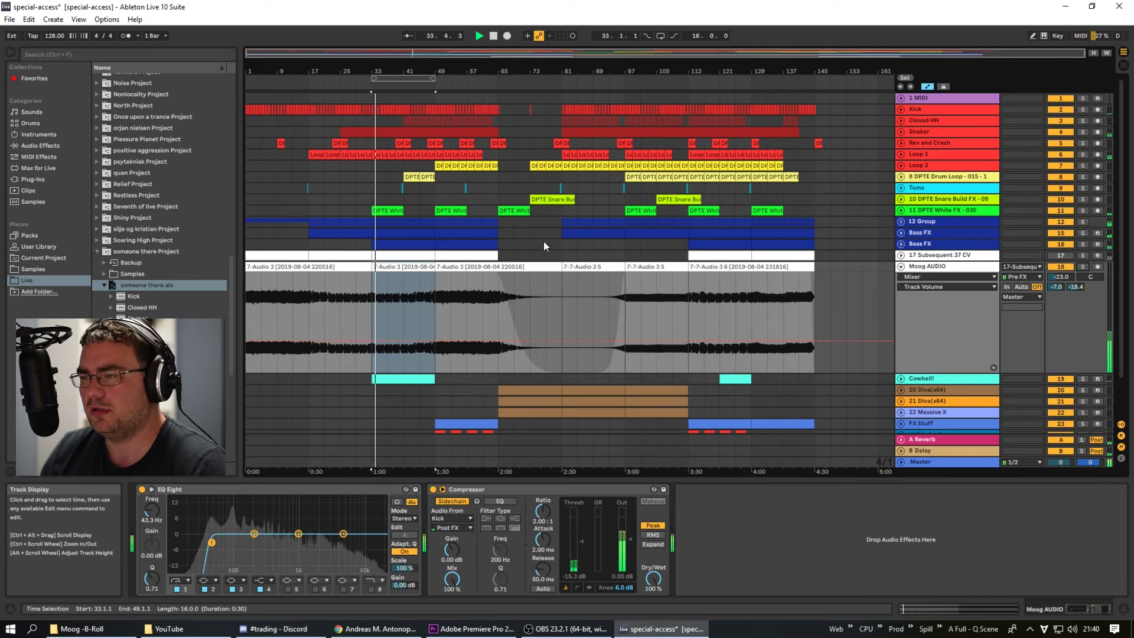
pyautogui.click(900, 379)
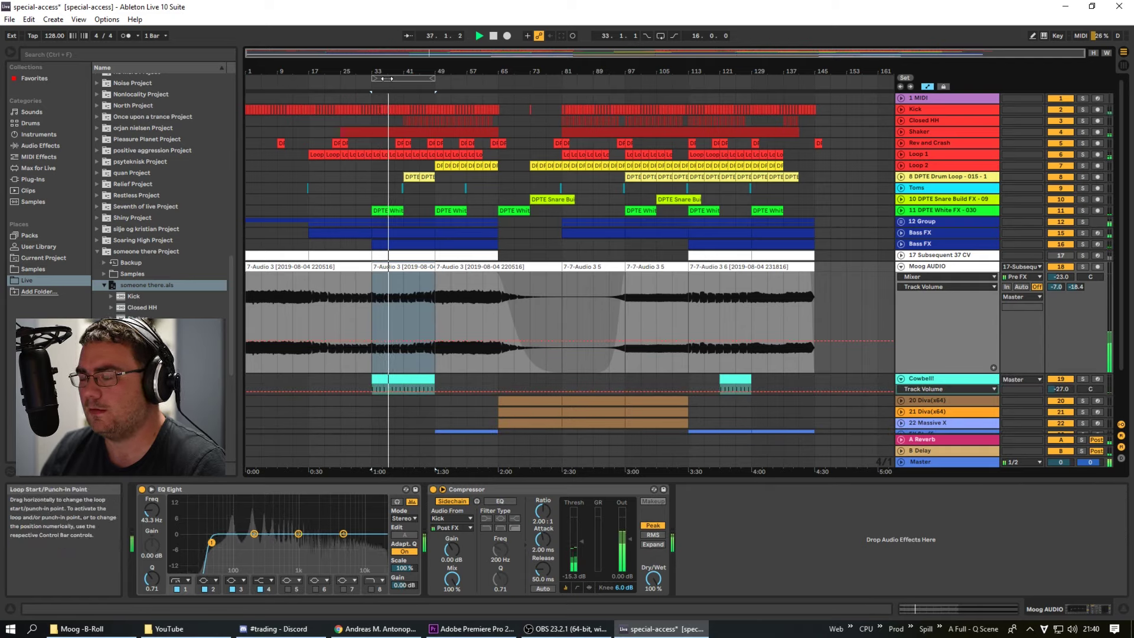
pyautogui.press('space')
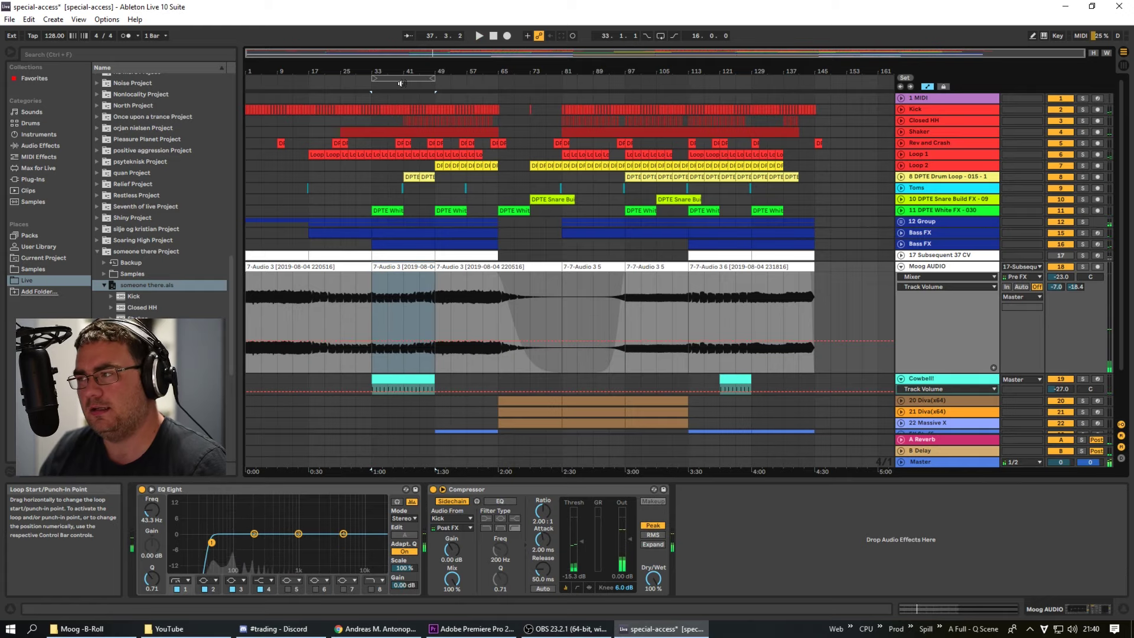
pyautogui.click(901, 109)
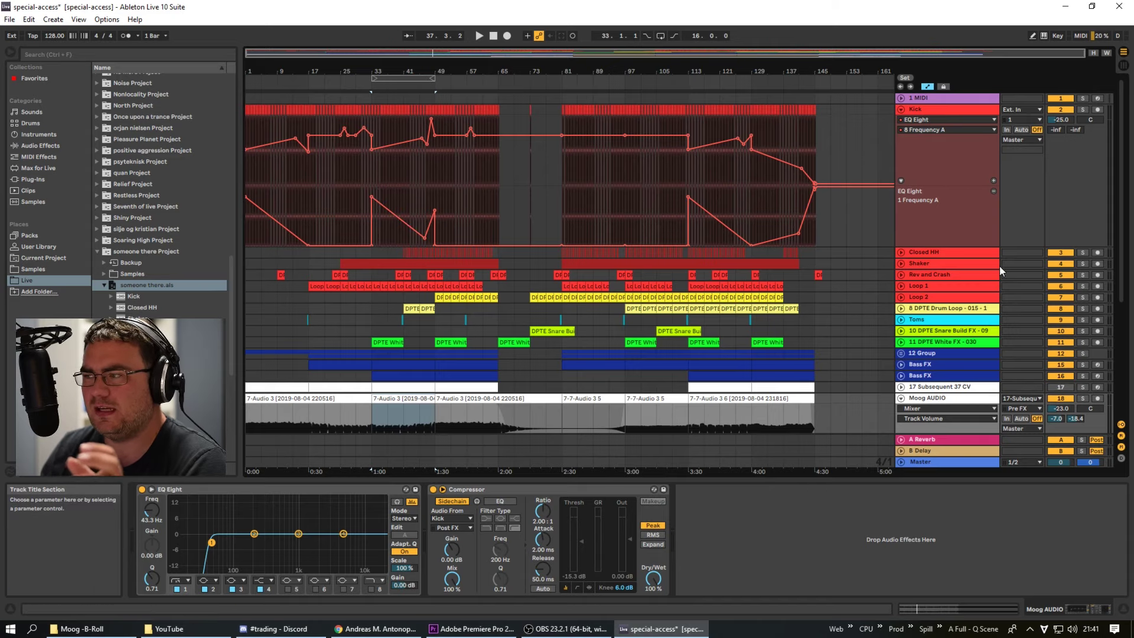
# Step: Select Kick, shift the loop to start at bar 41, extend it to bar 65 while playing, then stop
pyautogui.click(944, 108)
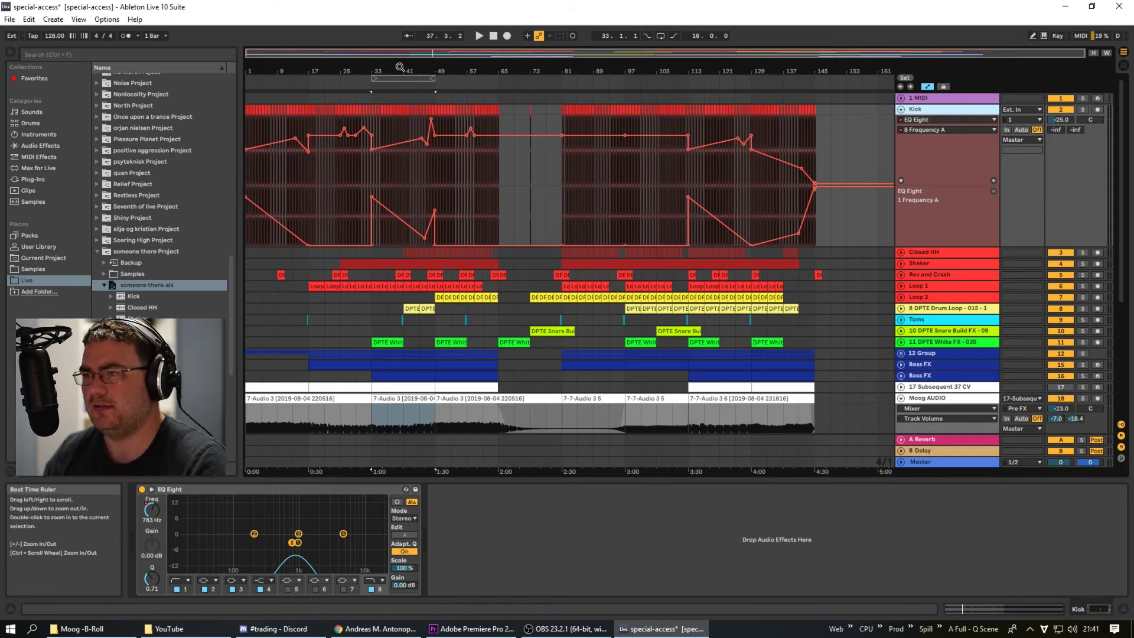
pyautogui.moveTo(413, 78); pyautogui.dragTo(448, 78)
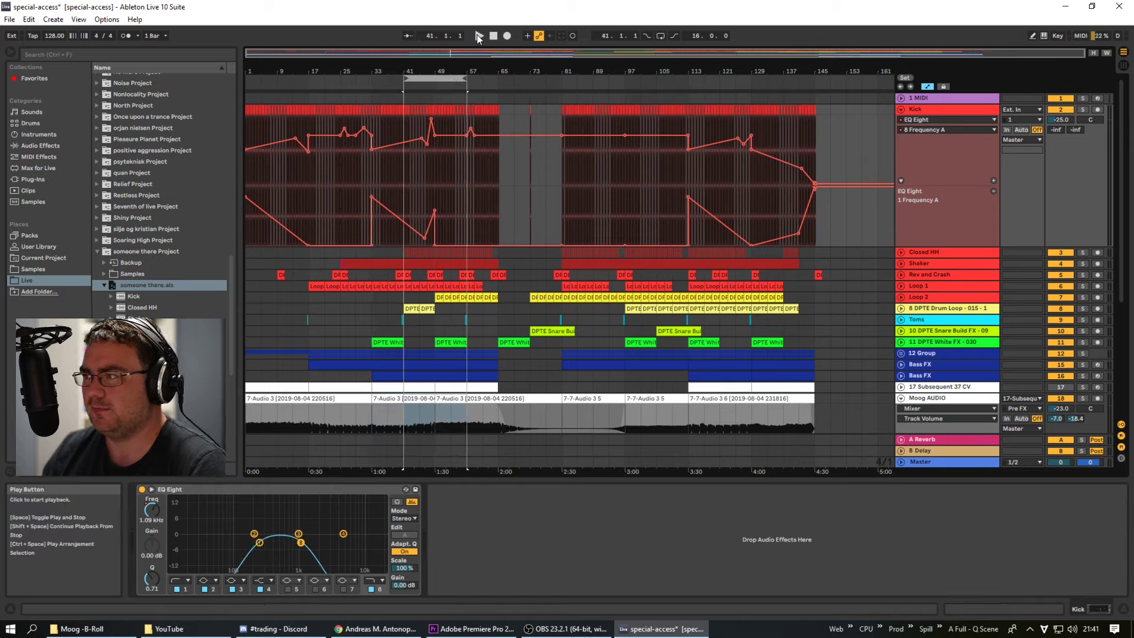
pyautogui.click(479, 37)
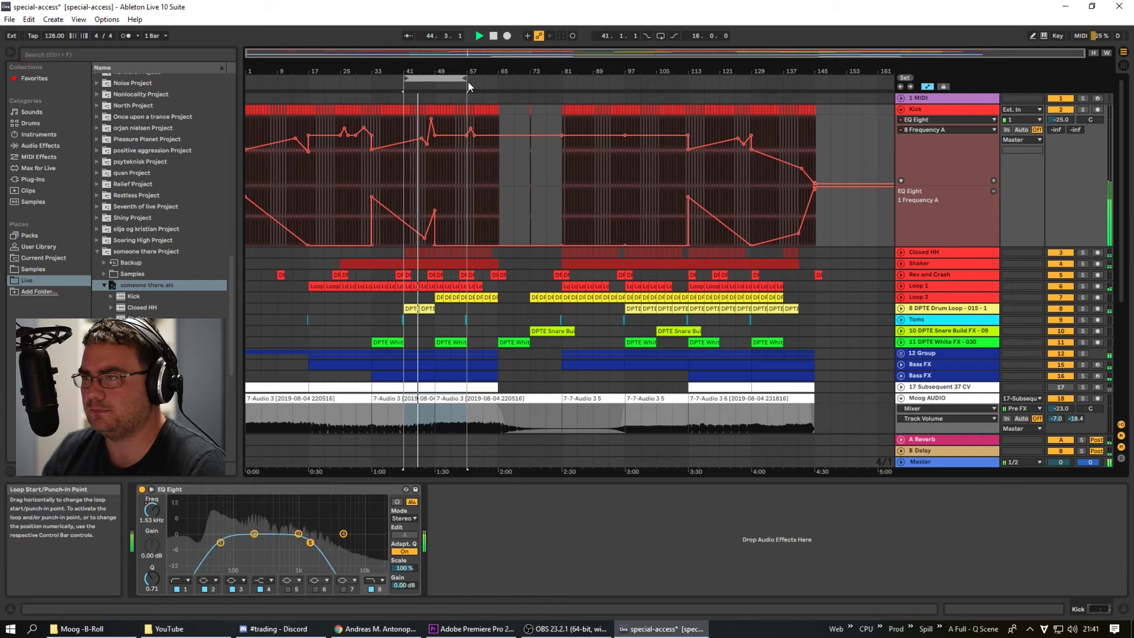
pyautogui.moveTo(467, 79); pyautogui.dragTo(498, 79)
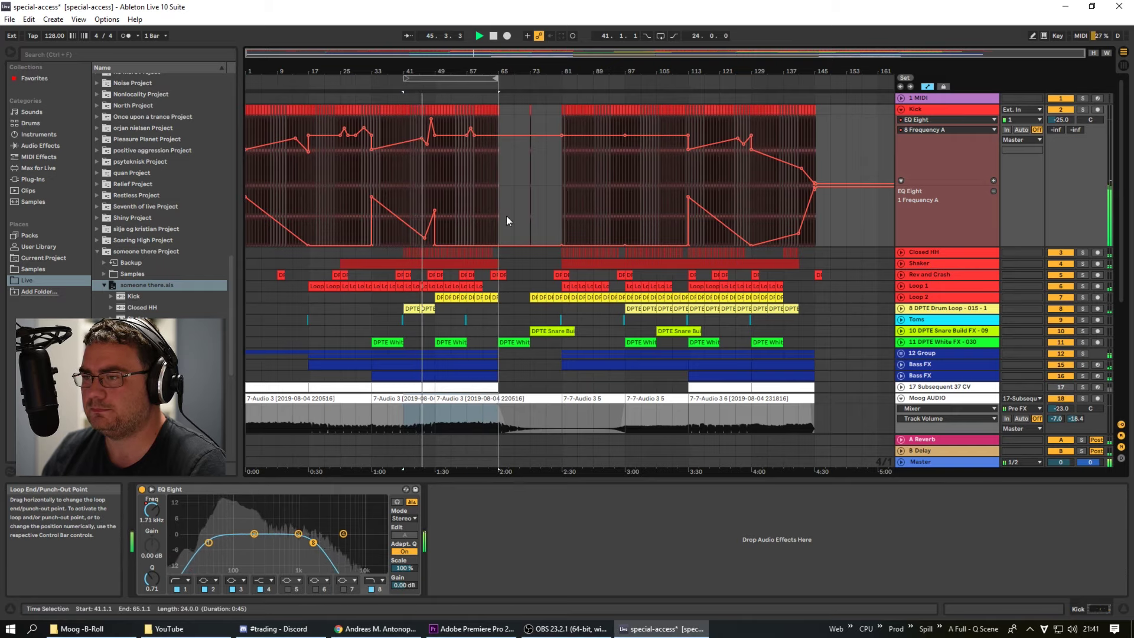
pyautogui.scroll(-3, 529, 254)
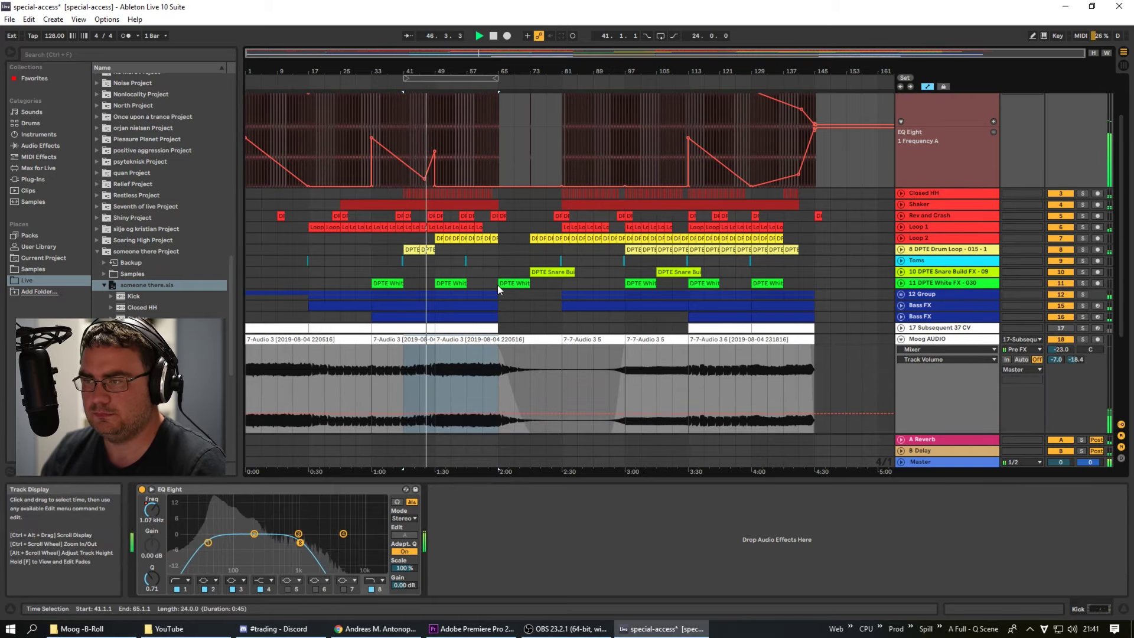
pyautogui.scroll(-3, 499, 285)
pyautogui.scroll(6, 498, 285)
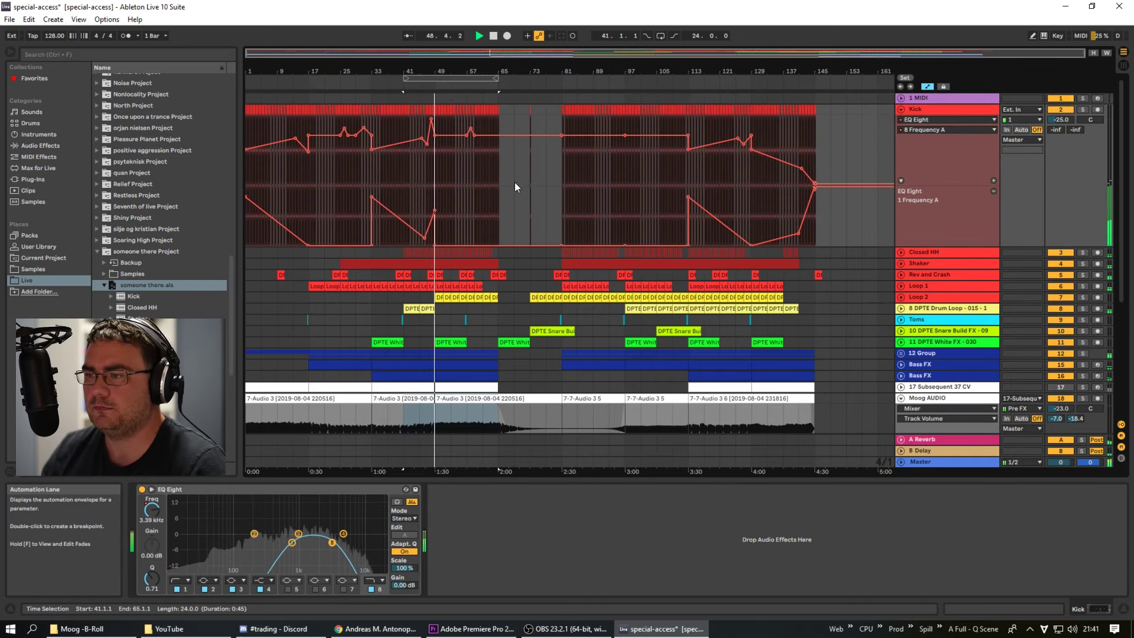
pyautogui.click(494, 36)
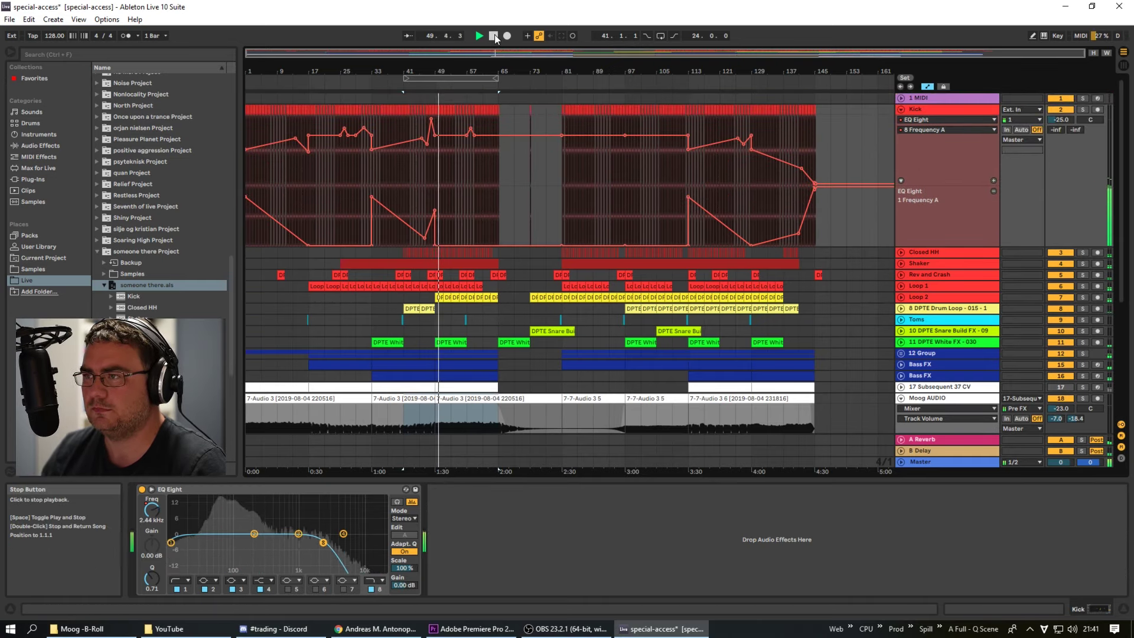
# Step: Fold the Kick and Moog AUDIO tracks and select Kick
pyautogui.click(901, 109)
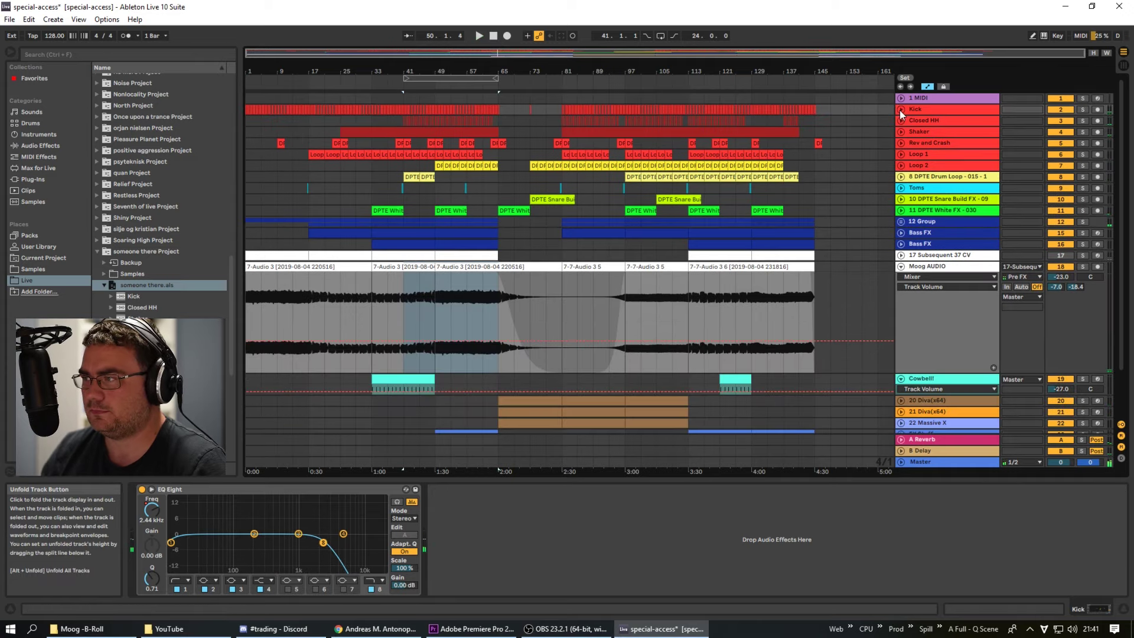
pyautogui.click(900, 266)
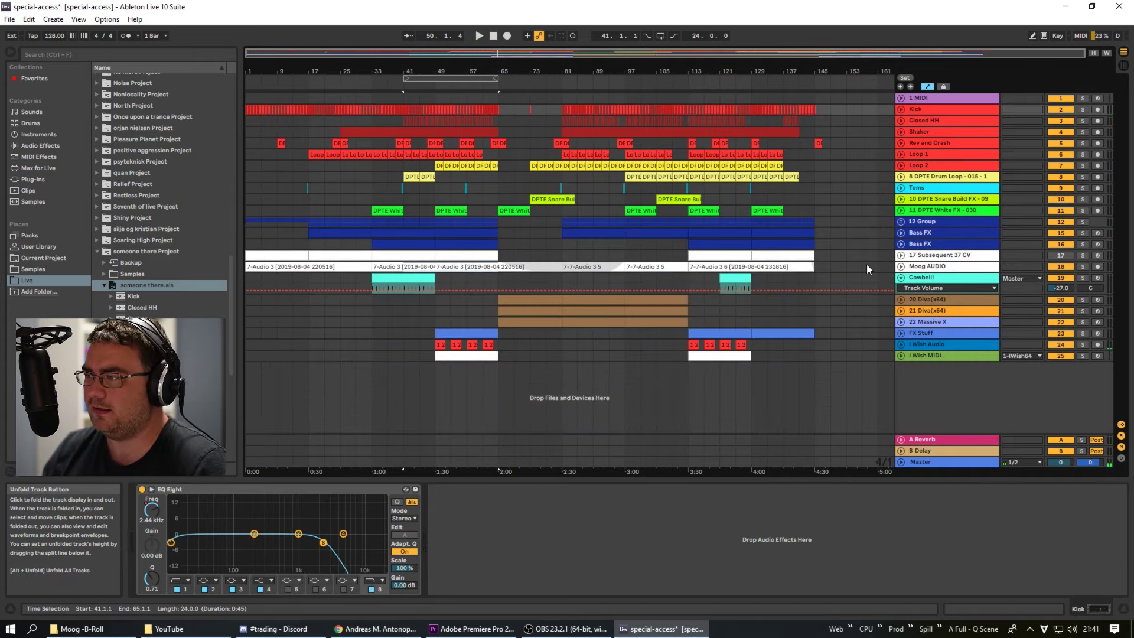
pyautogui.click(945, 110)
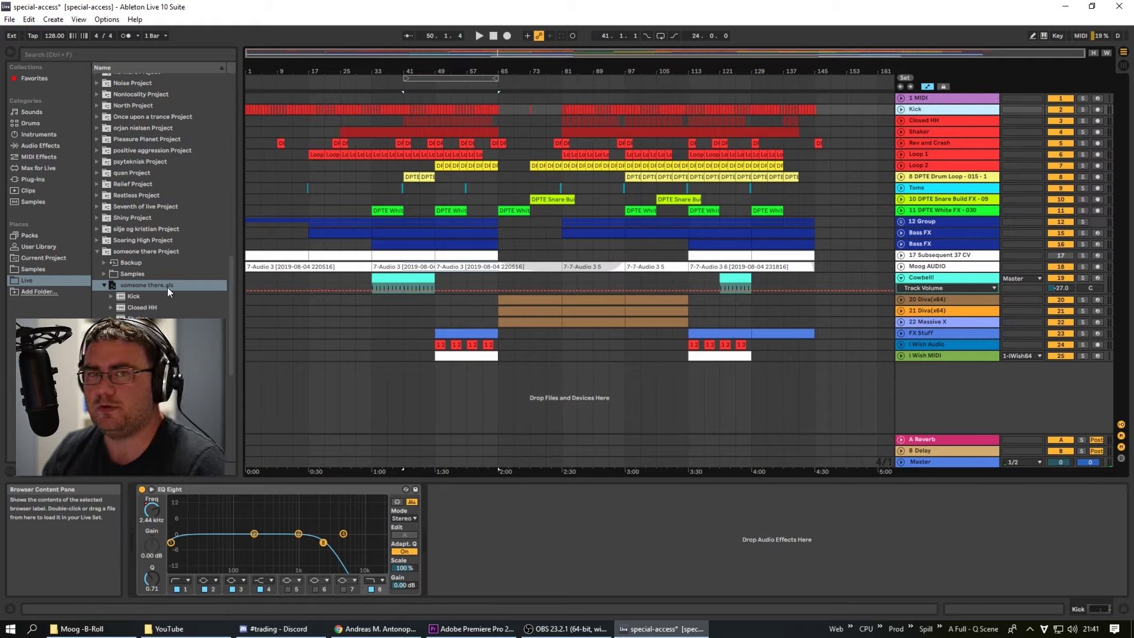
# Step: Expand someone there.als in the browser, select its tracks Kick through Loop 2, and view FX Stuff's devices
pyautogui.scroll(-2, 137, 292)
pyautogui.click(148, 213)
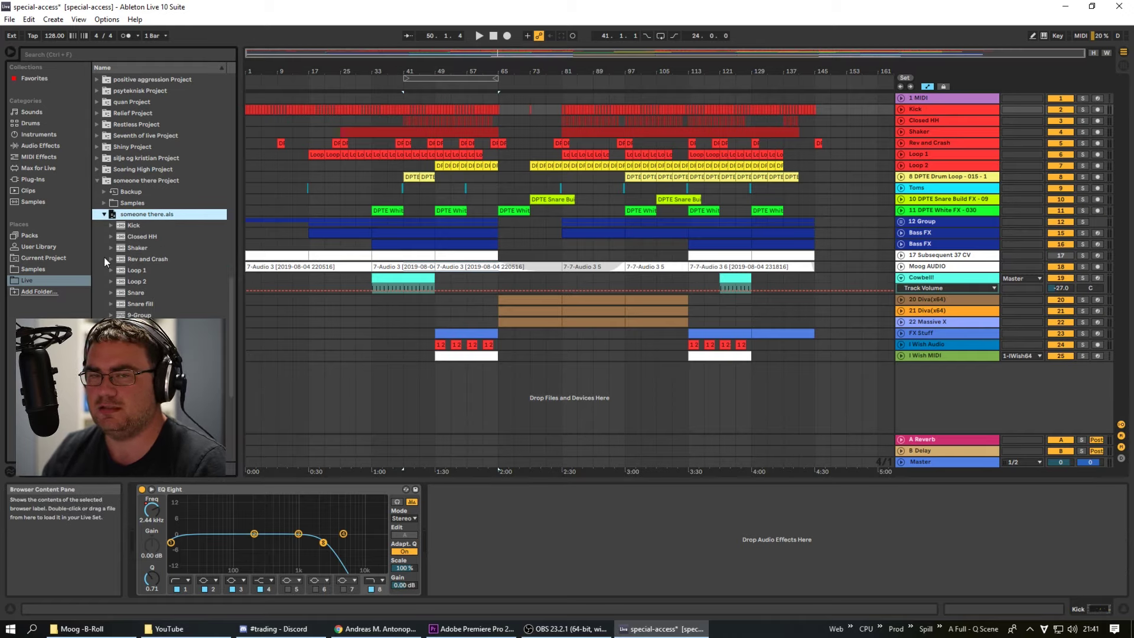
pyautogui.click(136, 228)
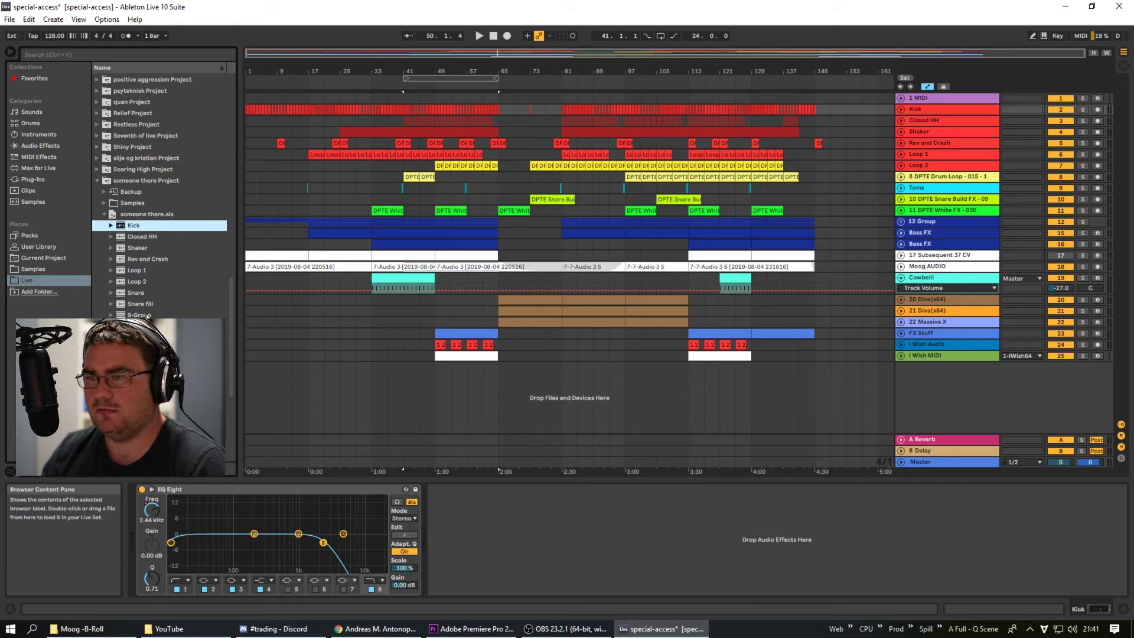
pyautogui.keyDown('shift'); pyautogui.click(136, 281); pyautogui.keyUp('shift')
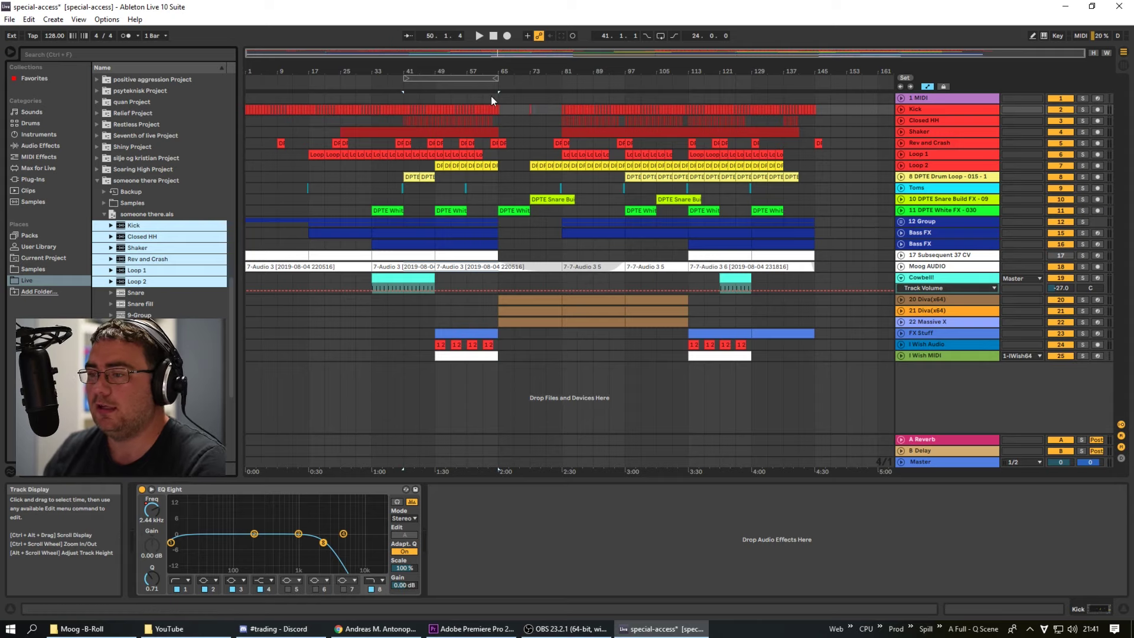
pyautogui.click(292, 333)
# Step: Unfold 12 Group to reveal its Bass FX tracks and try their Solo buttons
pyautogui.click(324, 332)
pyautogui.click(138, 297)
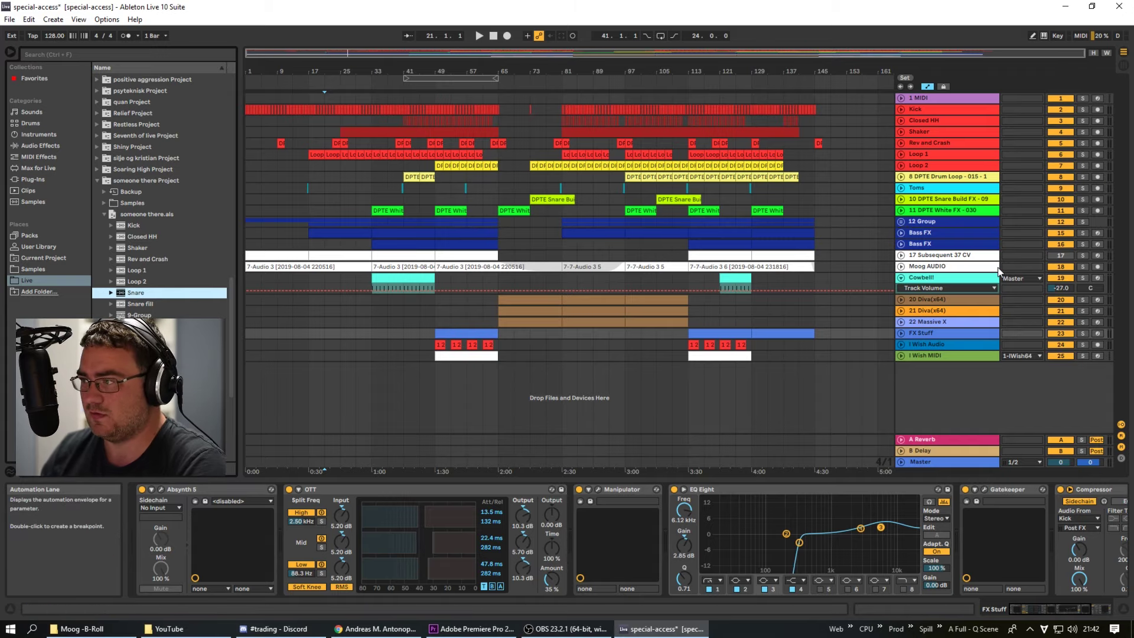
pyautogui.click(832, 222)
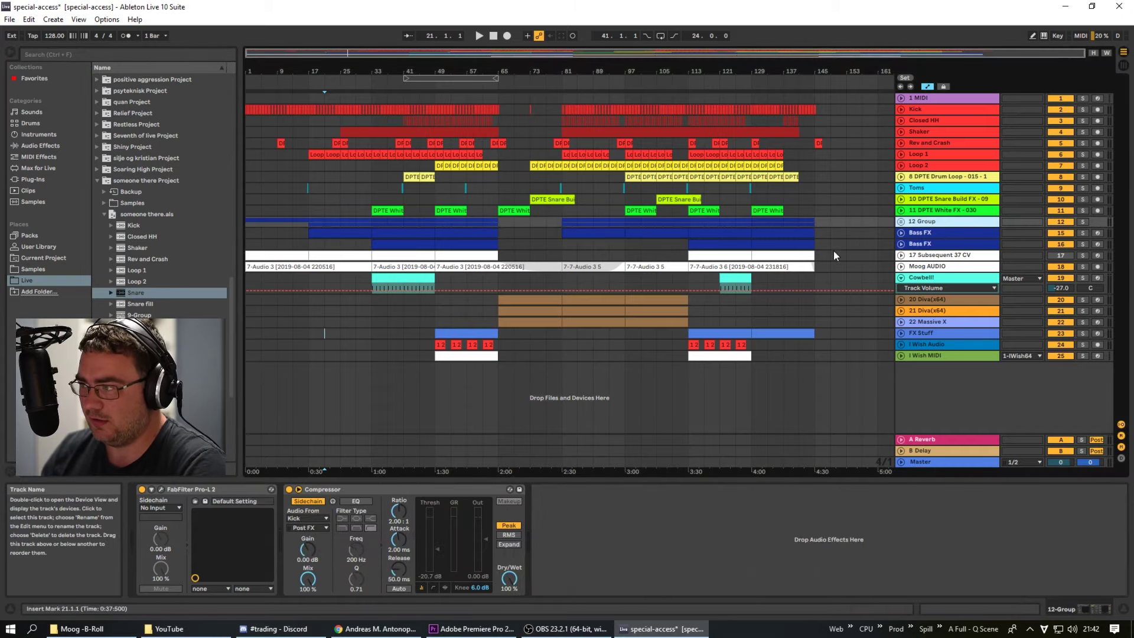
pyautogui.click(901, 222)
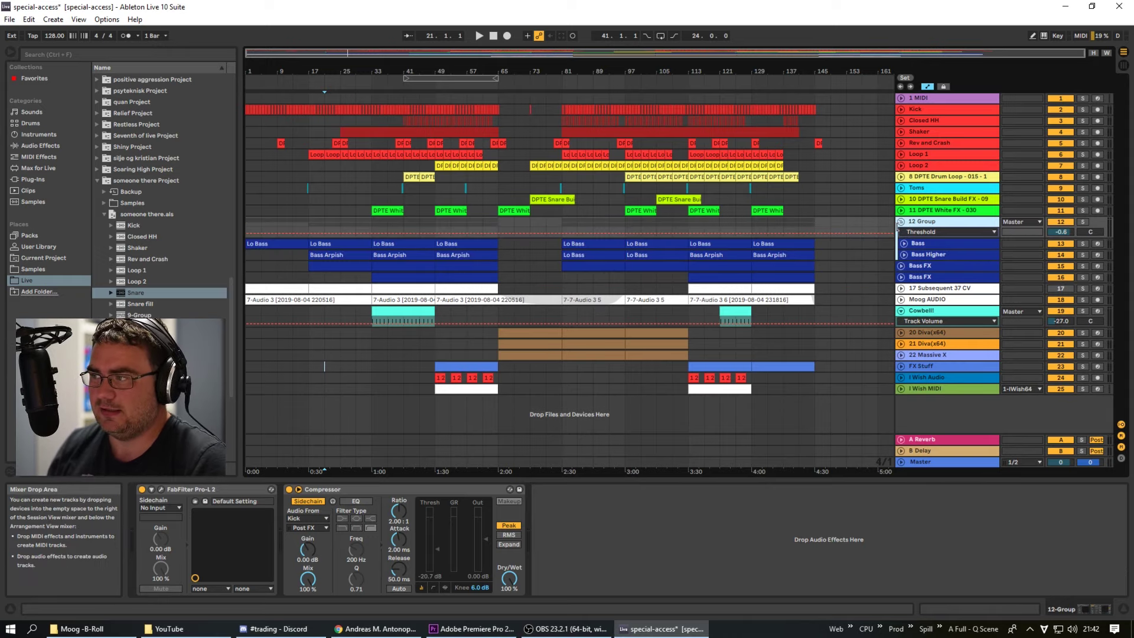
pyautogui.click(940, 266)
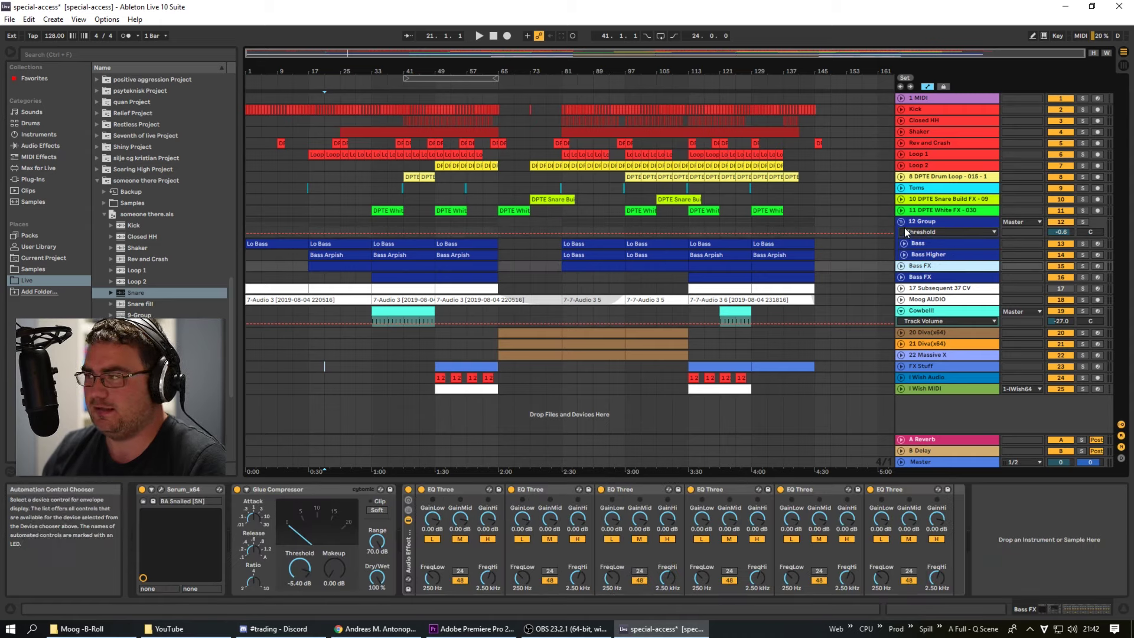
pyautogui.click(1084, 222)
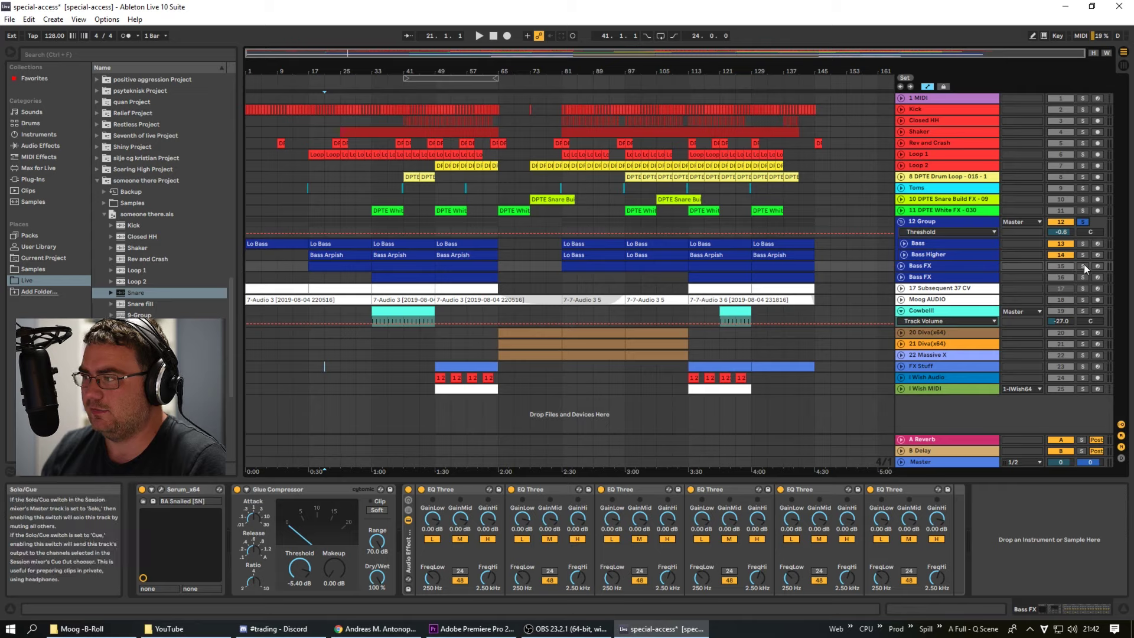
pyautogui.click(1083, 222)
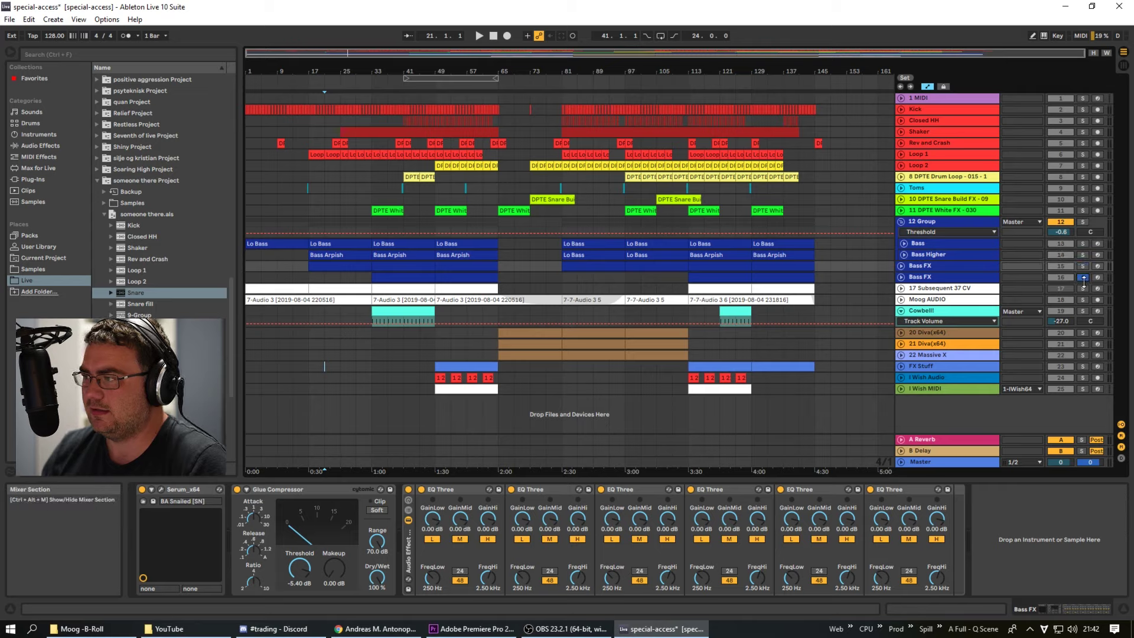
pyautogui.click(1083, 277)
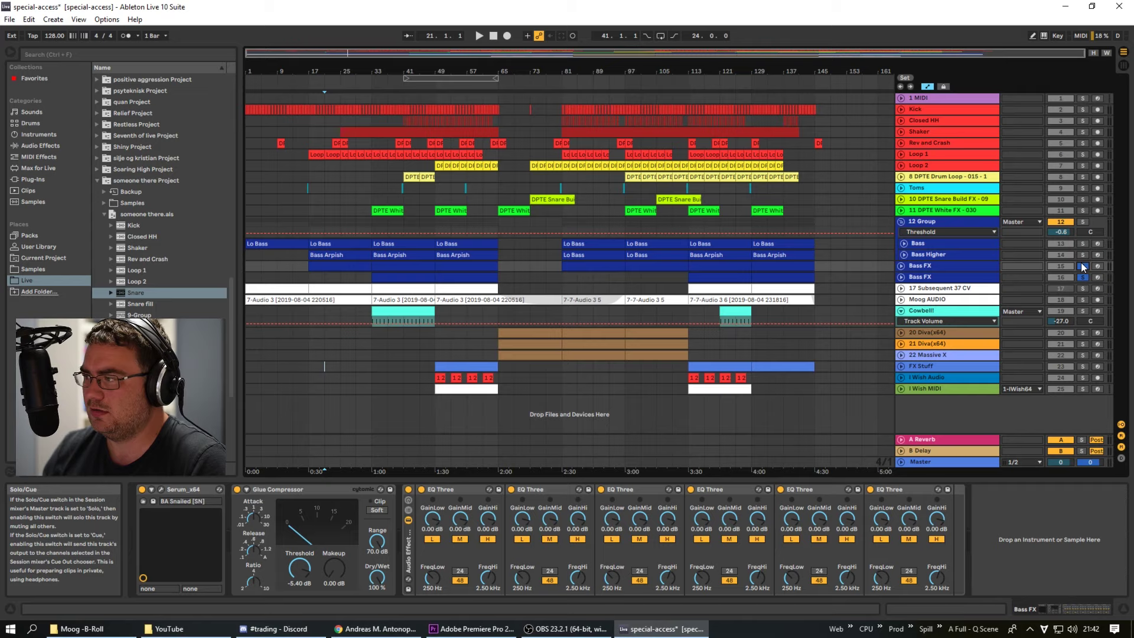
# Step: Solo the Kick, move the loop brace to bars 49–65, and stop playback
pyautogui.click(438, 79)
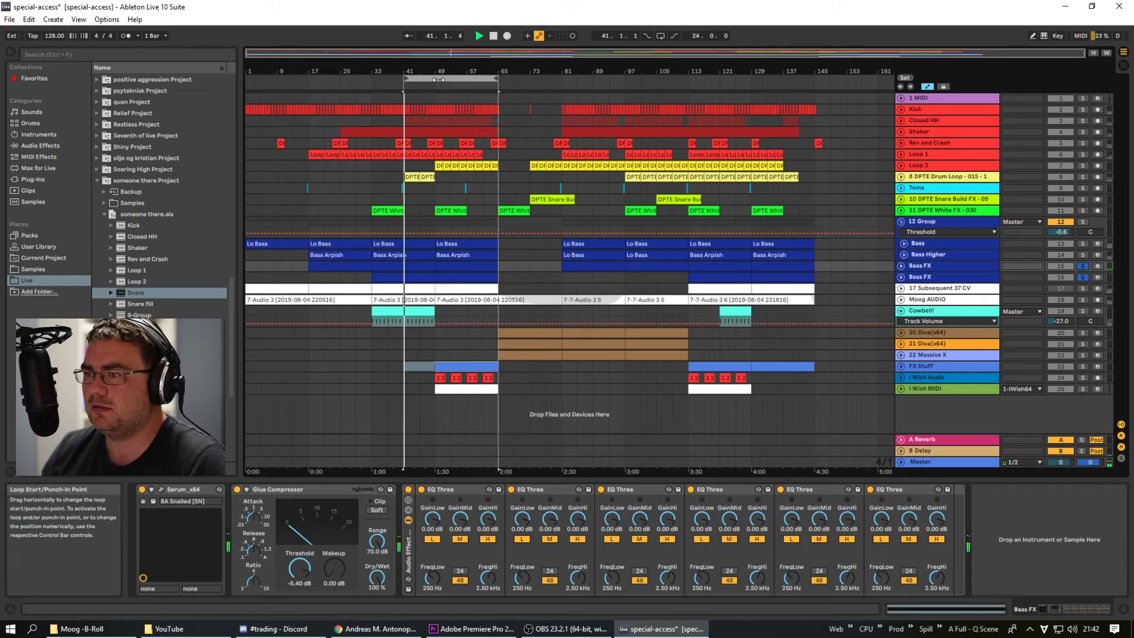
pyautogui.click(949, 265)
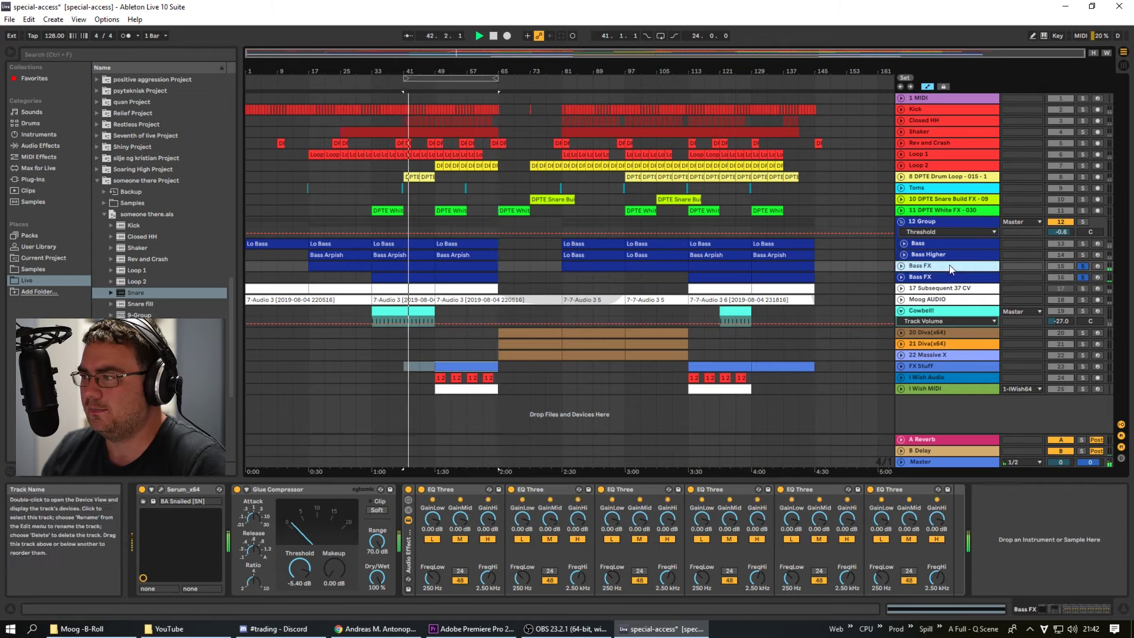
pyautogui.click(1083, 110)
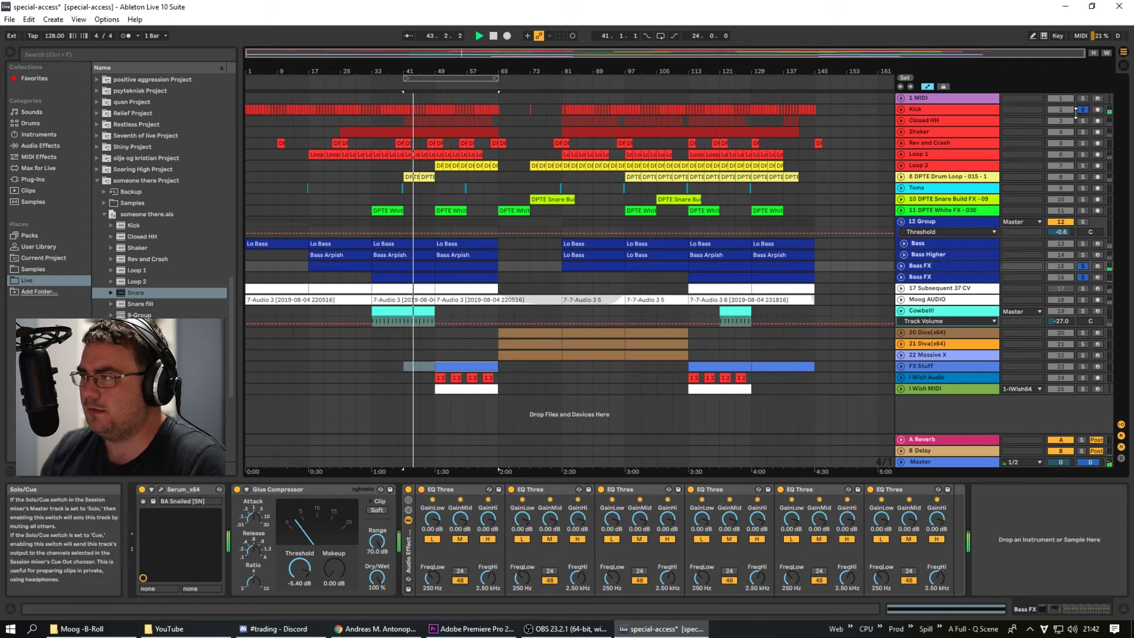
pyautogui.moveTo(444, 77); pyautogui.dragTo(498, 79)
pyautogui.press('space')
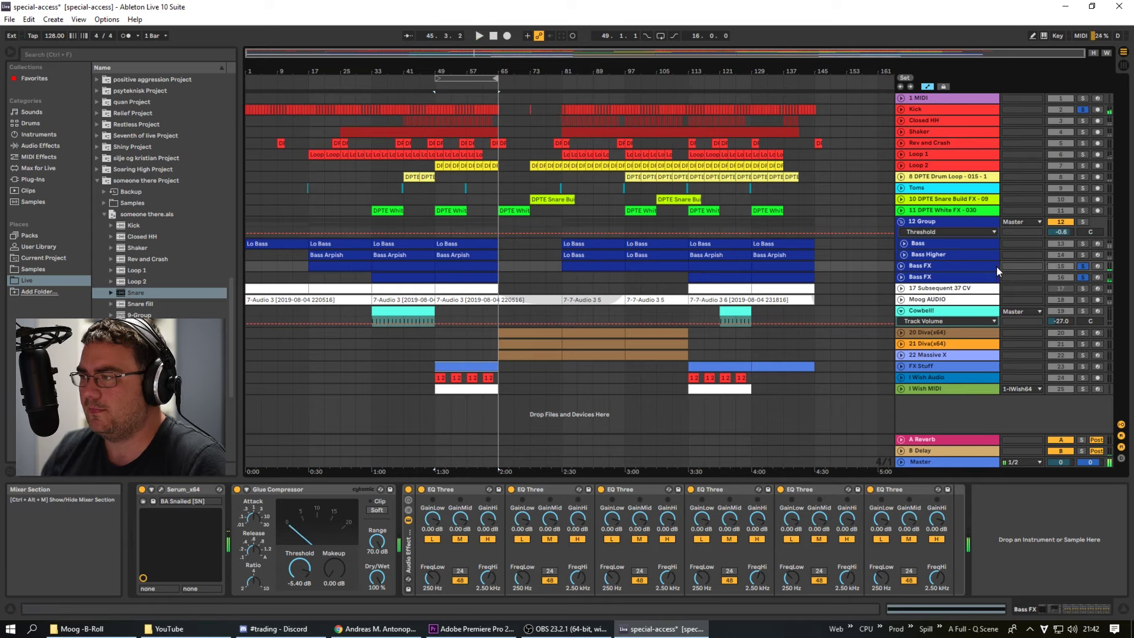
# Step: Open and close the Serum window on the lower Bass FX track, then unsolo 12 Group
pyautogui.click(951, 278)
pyautogui.click(950, 266)
pyautogui.click(950, 278)
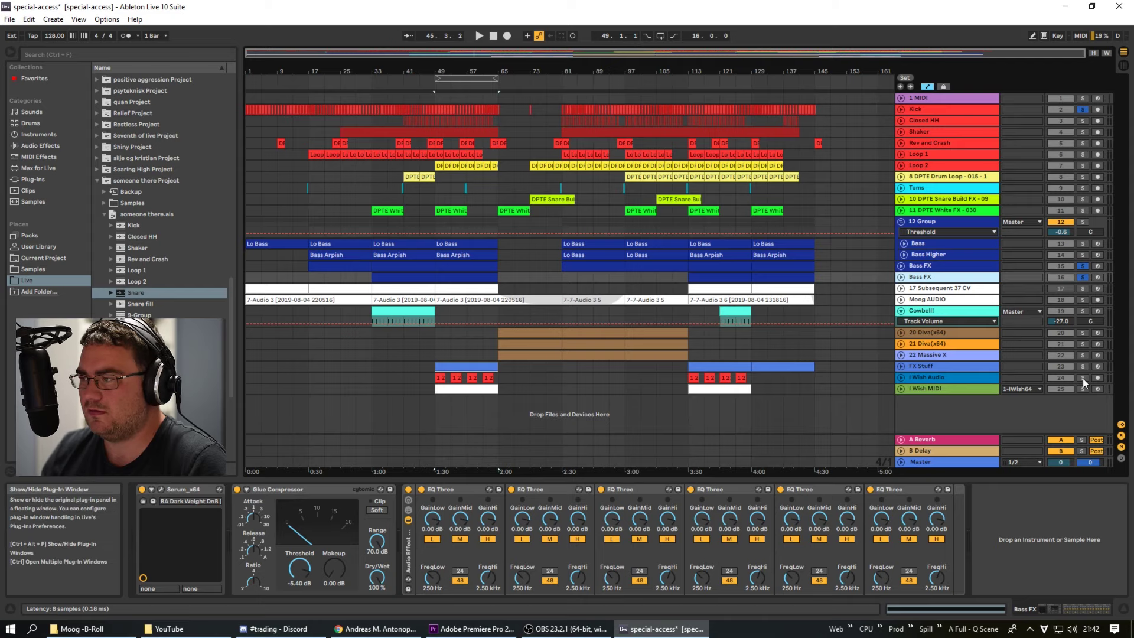
pyautogui.hotkey('ctrl', 'alt', 'p')
pyautogui.moveTo(1030, 138); pyautogui.dragTo(566, 91)
pyautogui.click(662, 93)
pyautogui.press('space')
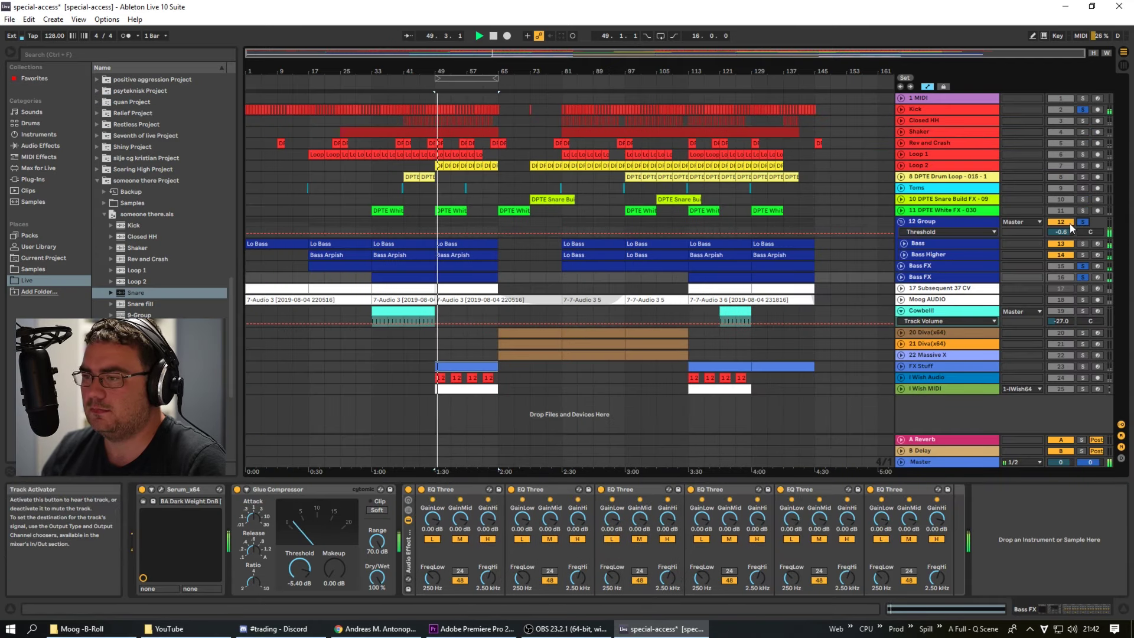
pyautogui.click(1083, 222)
pyautogui.press('space')
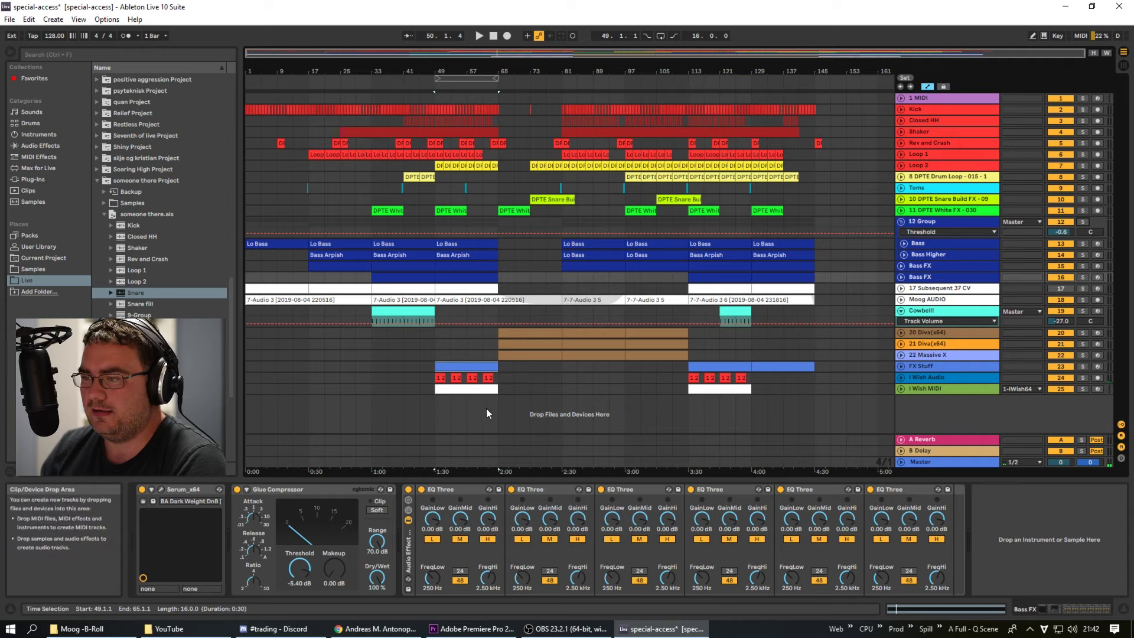
# Step: Select FX Stuff and briefly unfold its Device On automation lane
pyautogui.click(914, 367)
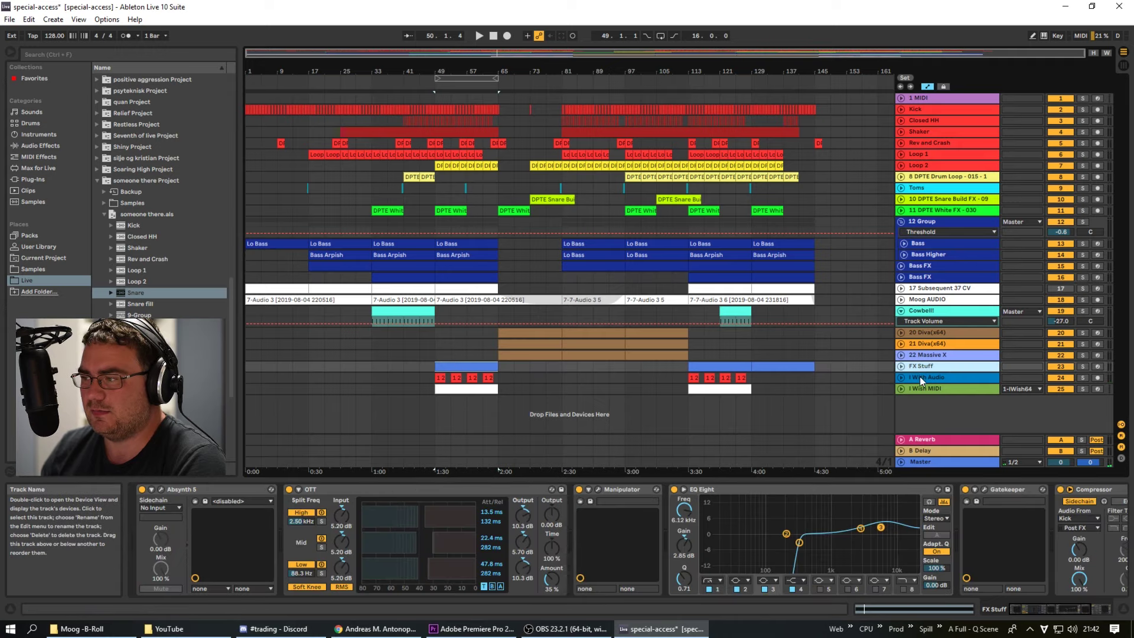
pyautogui.click(919, 377)
pyautogui.click(901, 366)
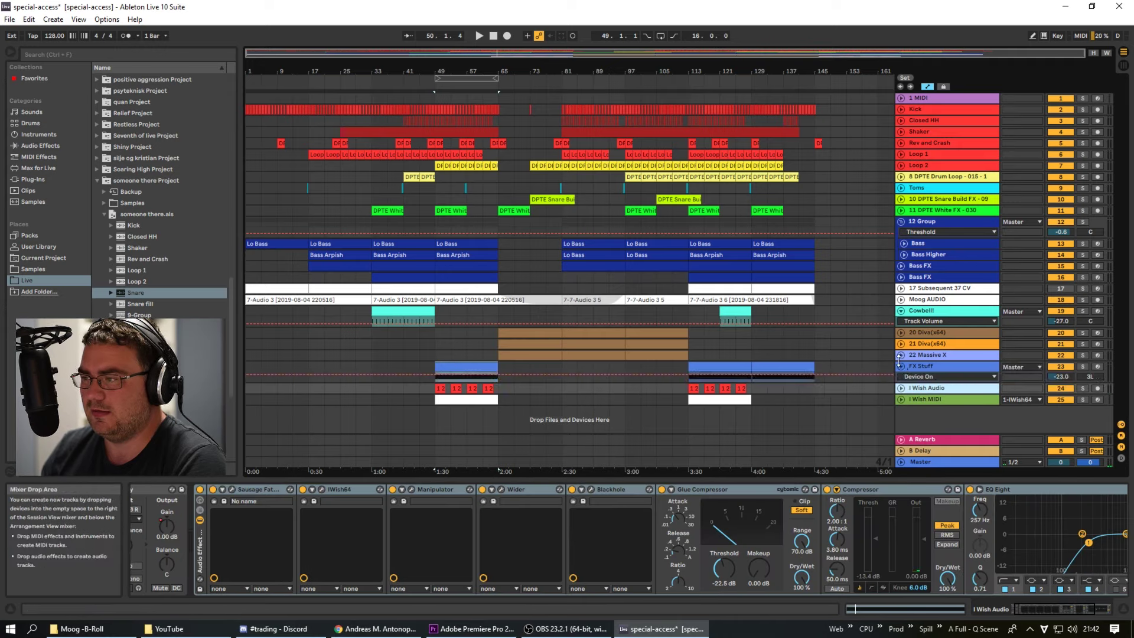
pyautogui.click(900, 367)
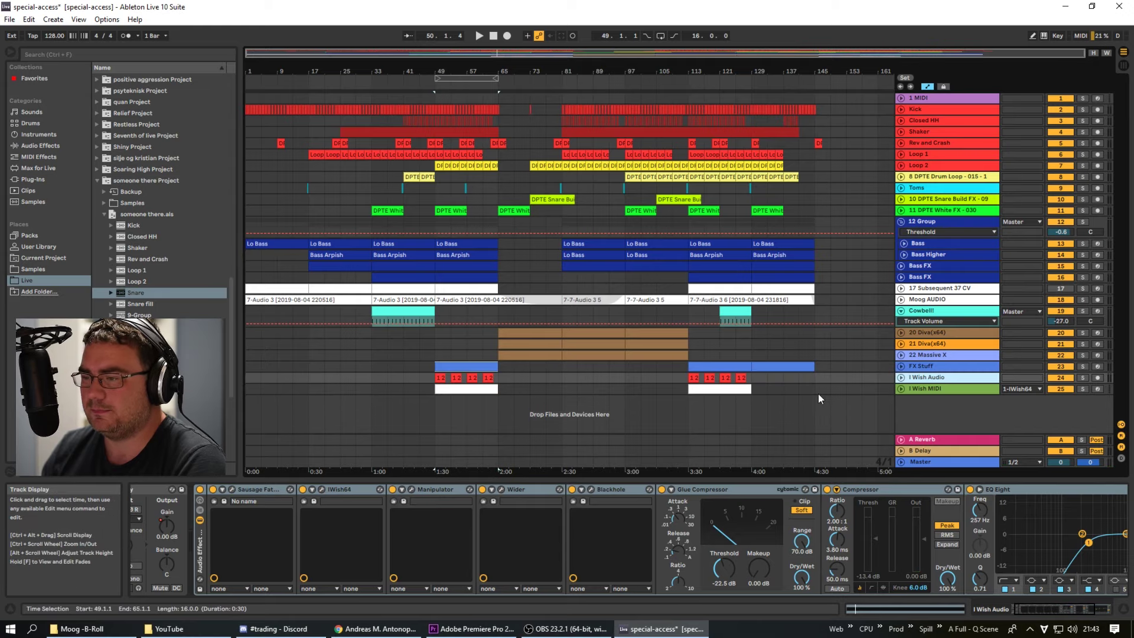
# Step: Unfold and enlarge I Wish Audio, zoom to bars 29–85, and select Sausage Fattener and IWish64
pyautogui.click(901, 377)
pyautogui.scroll(-2, 745, 360)
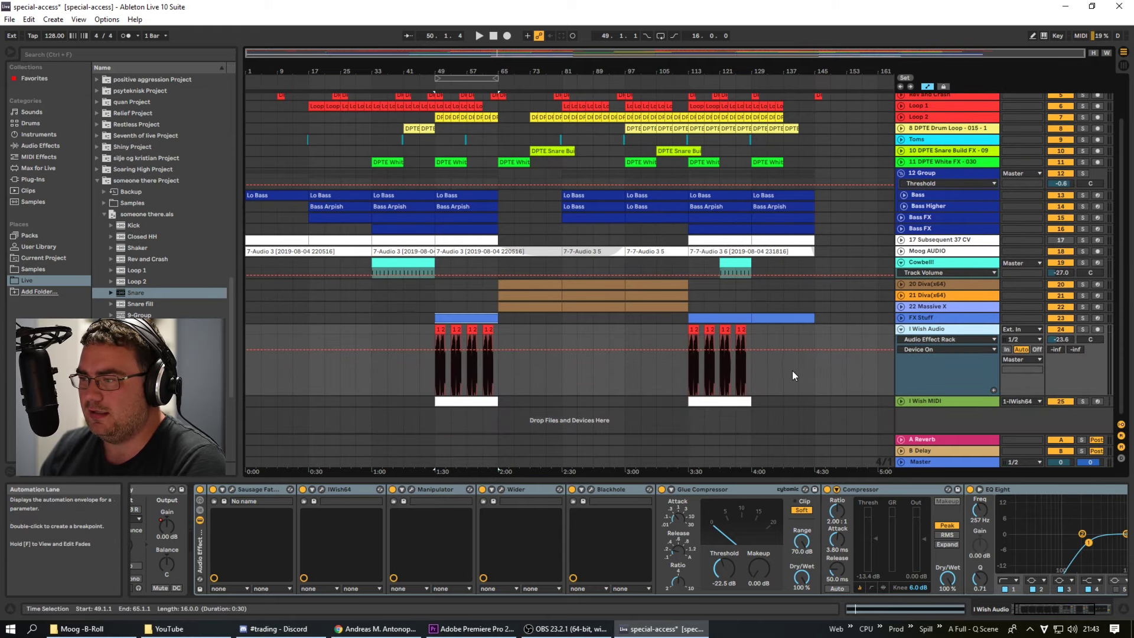
pyautogui.moveTo(913, 395); pyautogui.dragTo(896, 405)
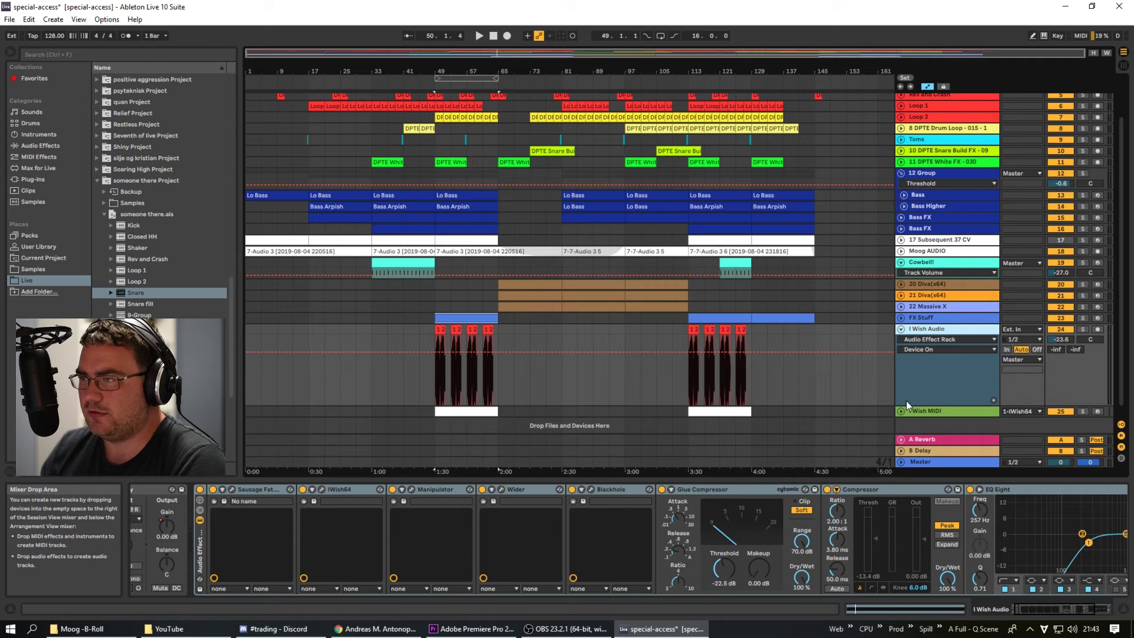
pyautogui.moveTo(458, 57); pyautogui.dragTo(457, 94)
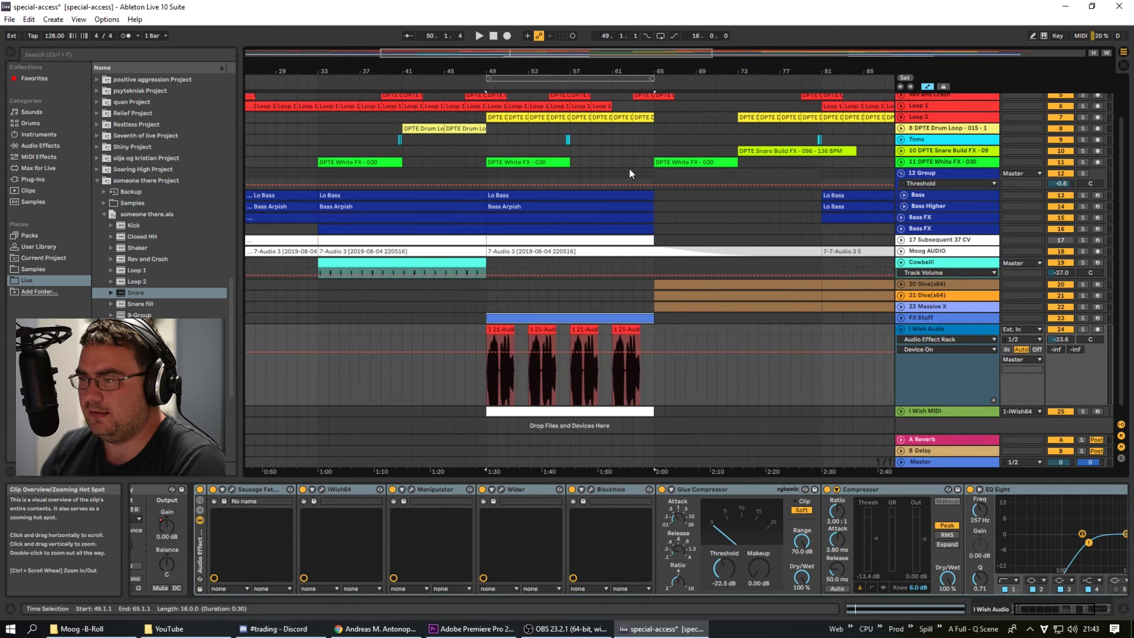
pyautogui.click(258, 496)
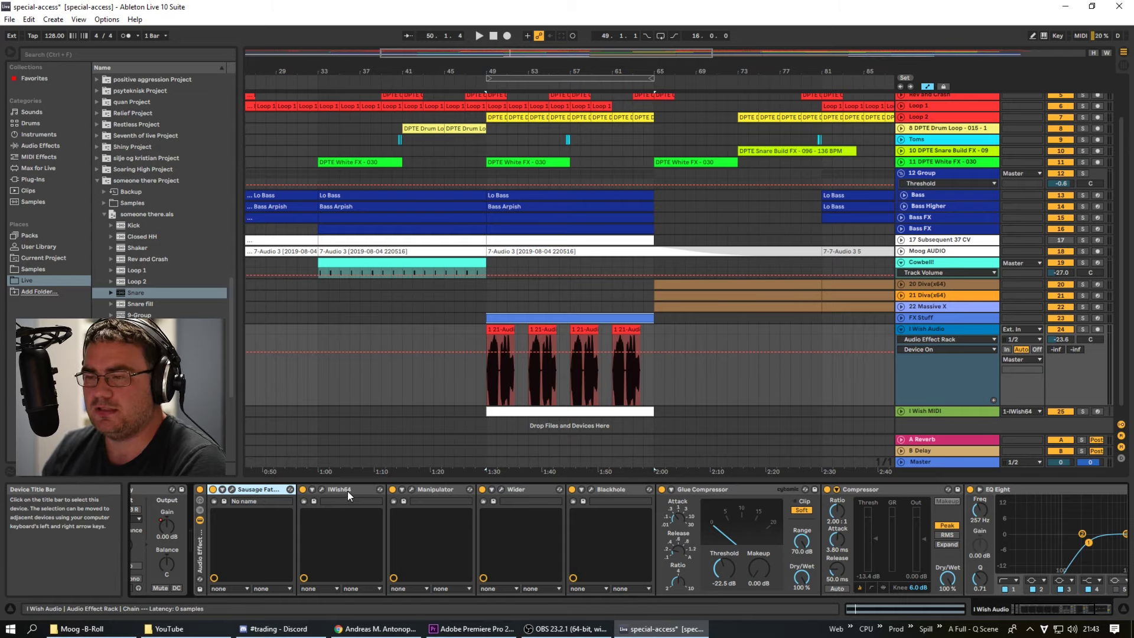
pyautogui.click(347, 489)
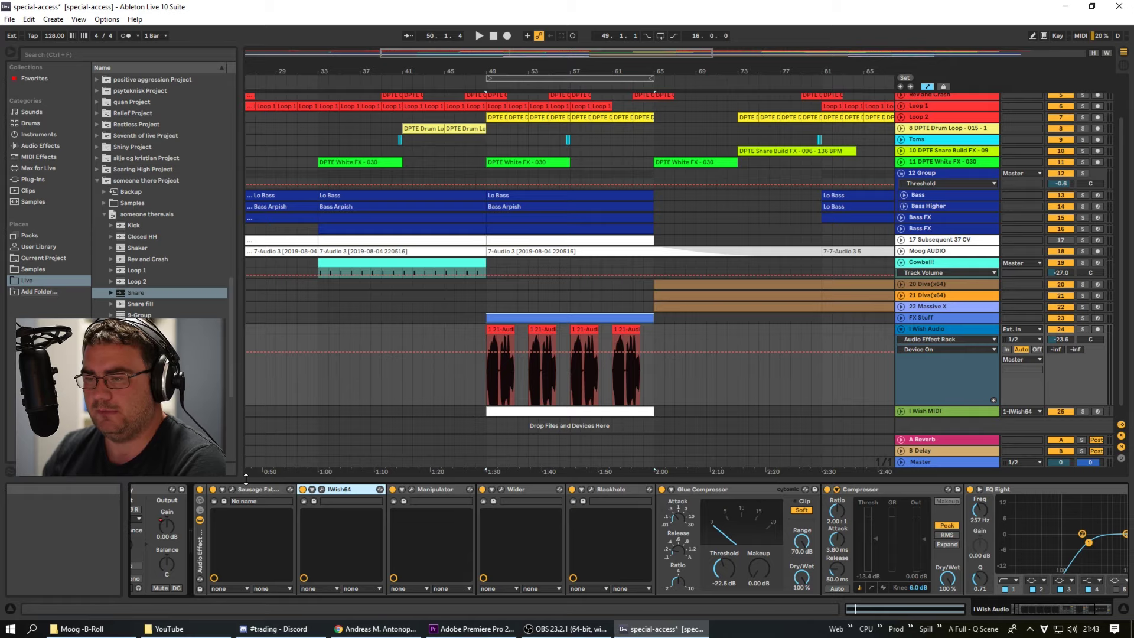
pyautogui.click(910, 413)
pyautogui.click(901, 411)
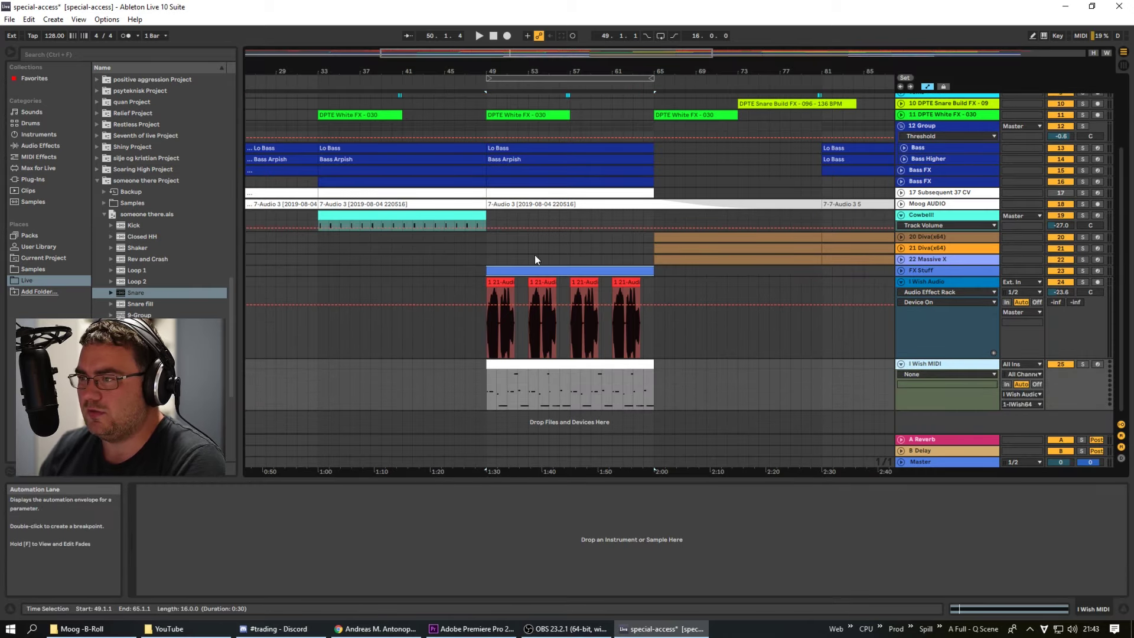
pyautogui.click(901, 192)
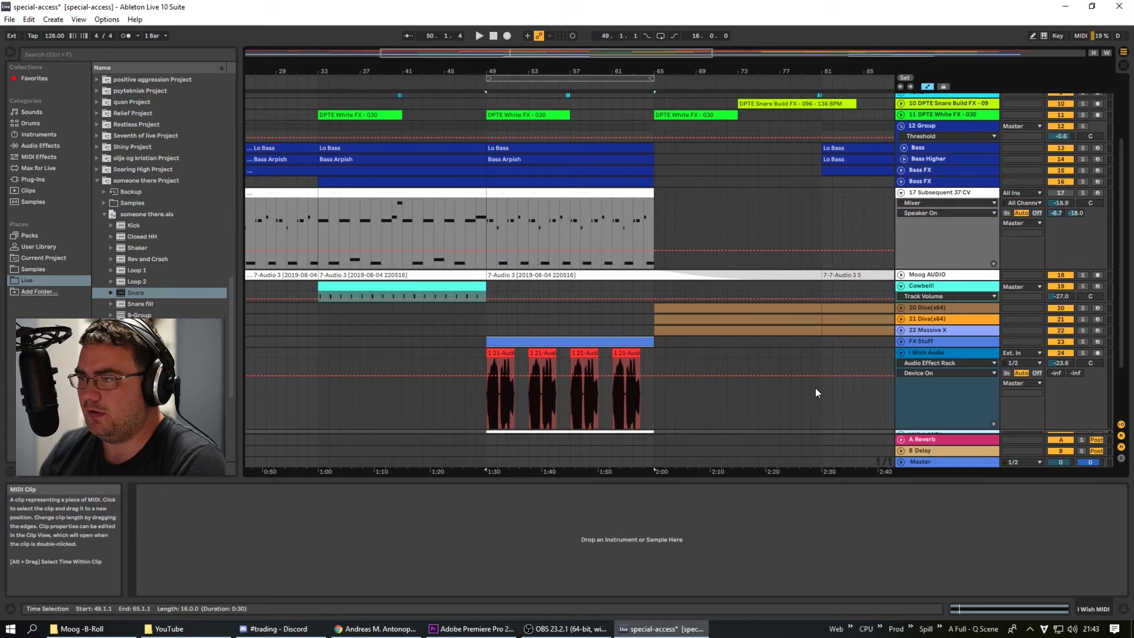
pyautogui.scroll(-2, 672, 342)
pyautogui.scroll(-1, 723, 340)
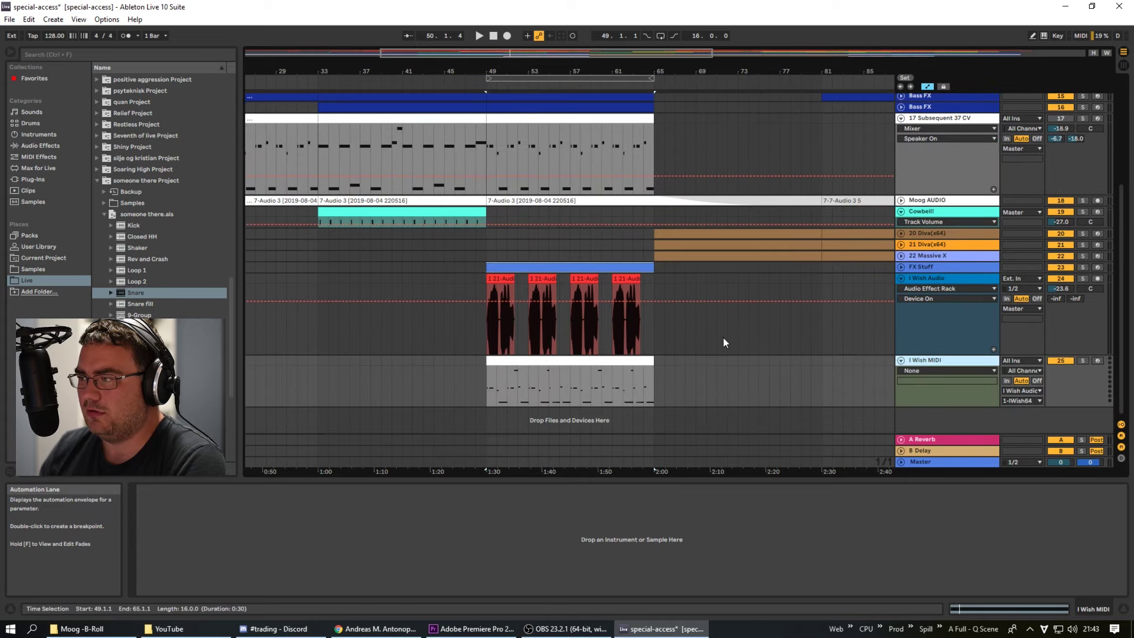
pyautogui.click(912, 277)
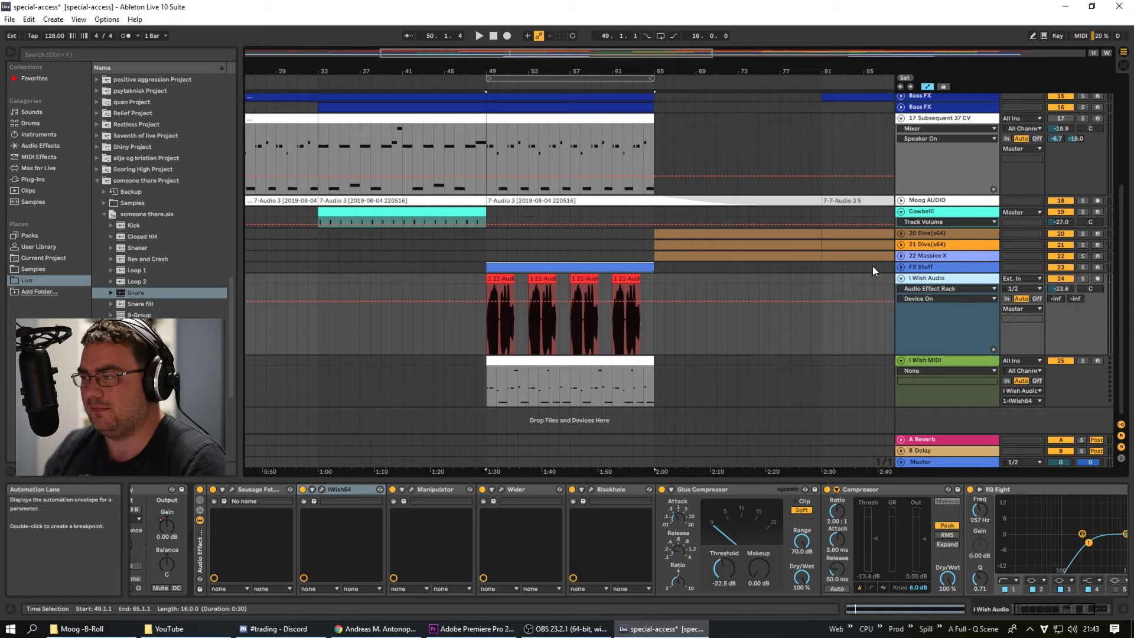
# Step: Solo both I Wish tracks, play from bar 49, then also solo both Bass FX tracks
pyautogui.click(1083, 361)
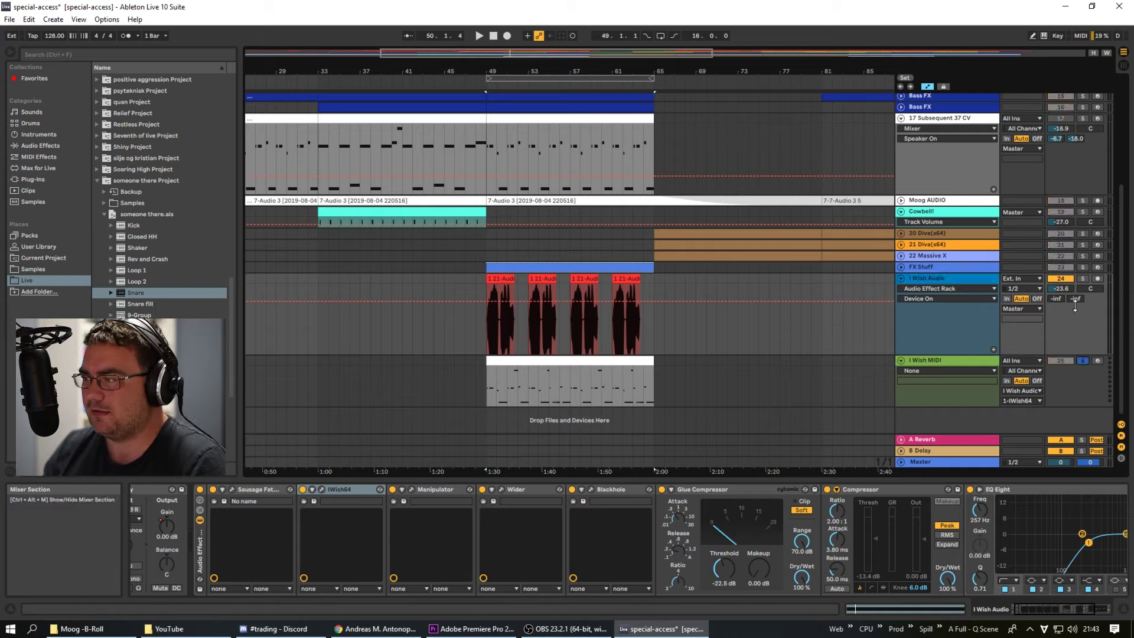
pyautogui.keyDown('ctrl'); pyautogui.click(1084, 279); pyautogui.keyUp('ctrl')
pyautogui.press('space')
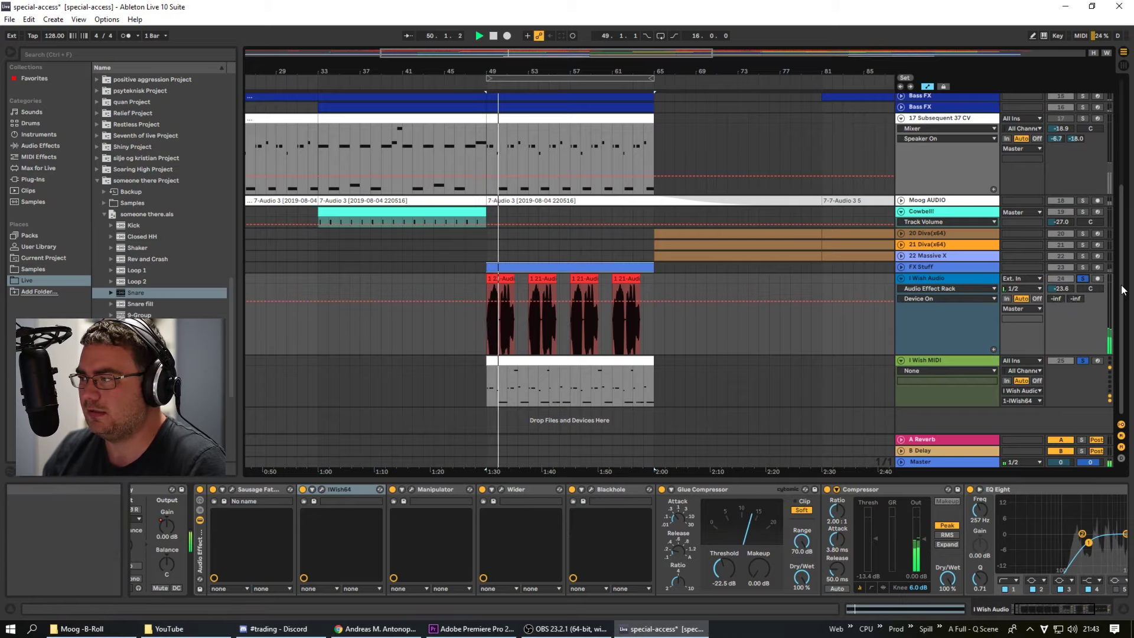
pyautogui.moveTo(1121, 289)
pyautogui.mouseDown()
pyautogui.moveTo(1124, 227)
pyautogui.moveTo(1122, 282)
pyautogui.mouseUp()
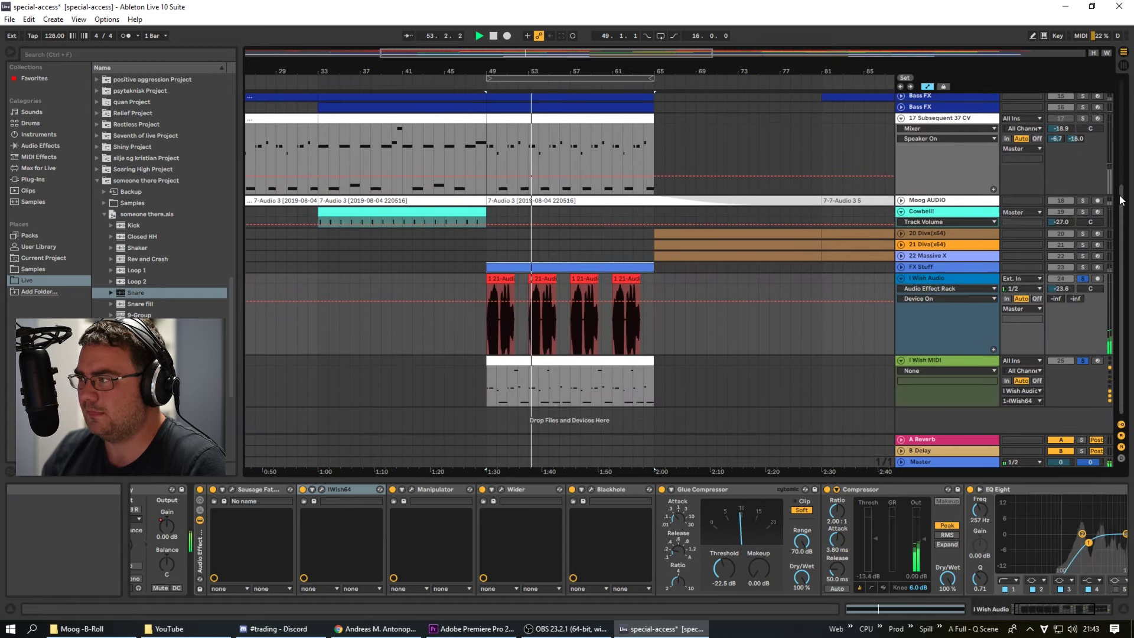
pyautogui.scroll(3, 1100, 154)
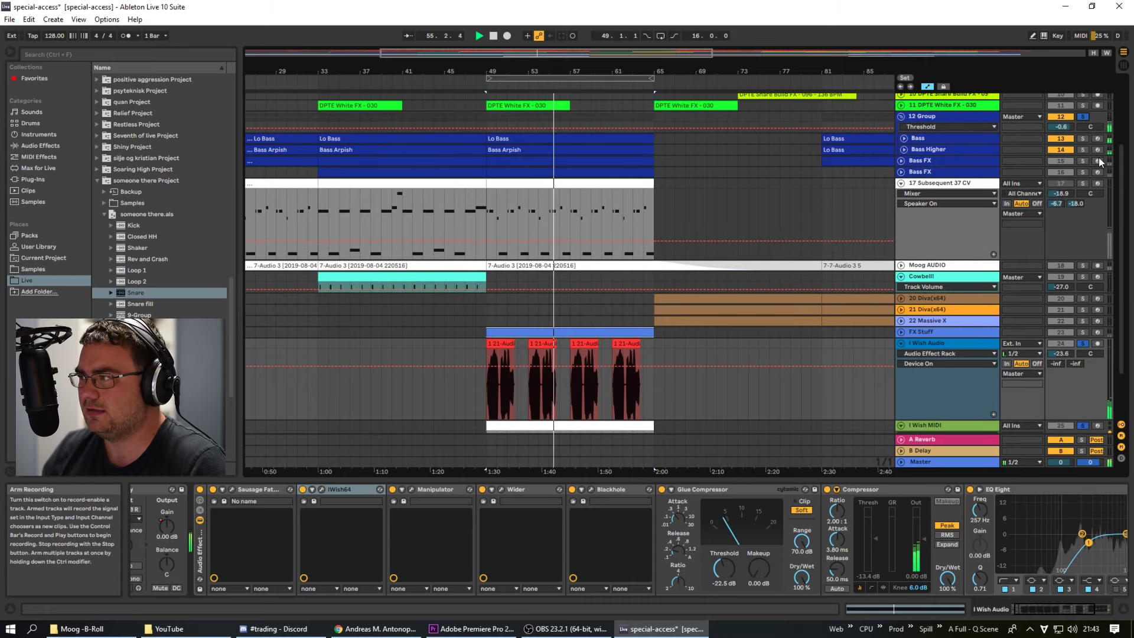
pyautogui.click(1084, 160)
pyautogui.click(1084, 172)
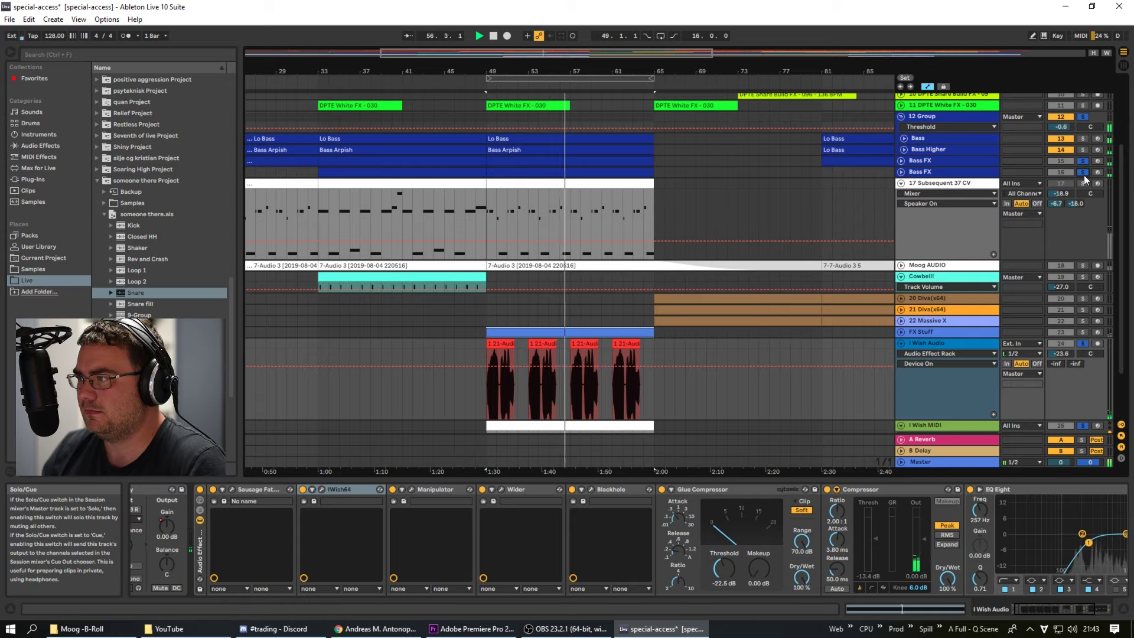
pyautogui.scroll(-3, 1093, 178)
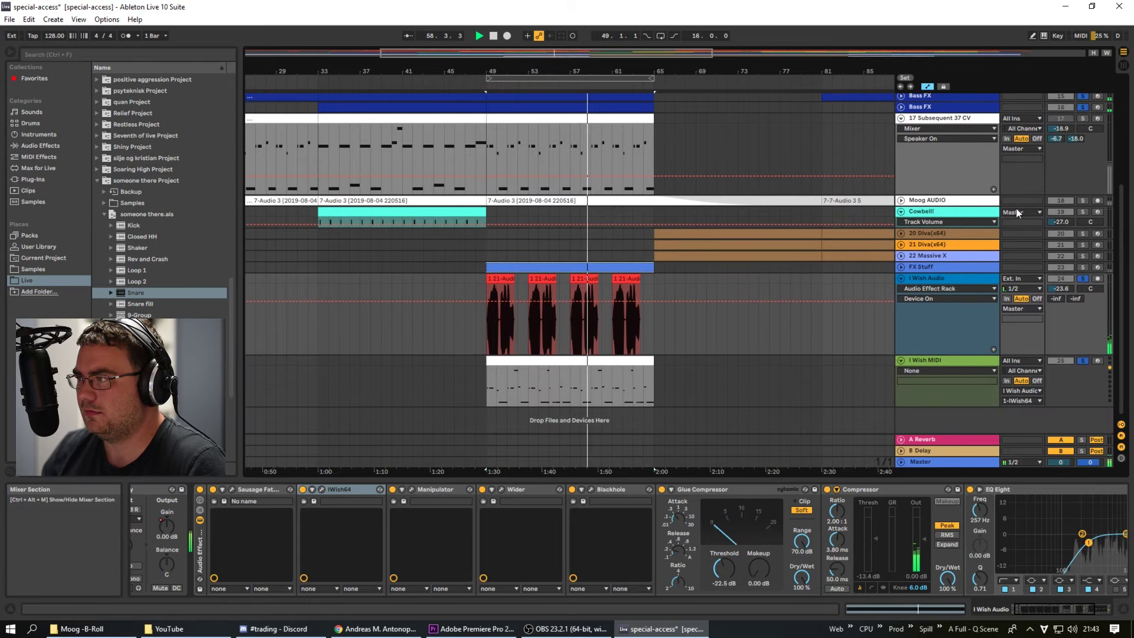
# Step: Unfold Moog AUDIO, solo and unsolo it, stop playback, and undo once
pyautogui.click(901, 201)
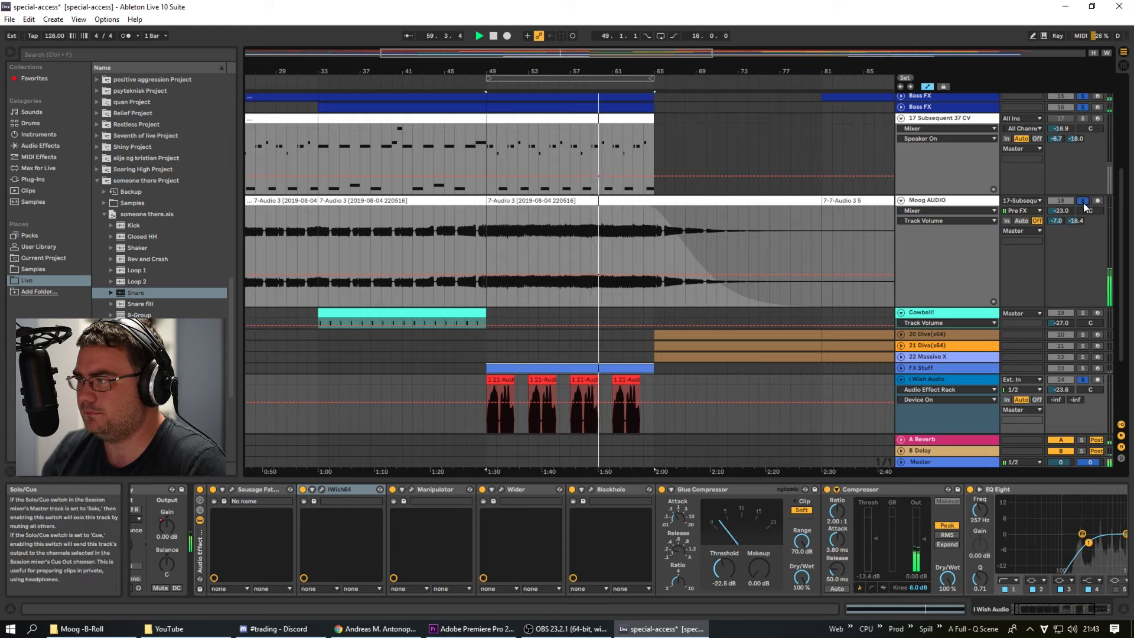
pyautogui.click(1083, 200)
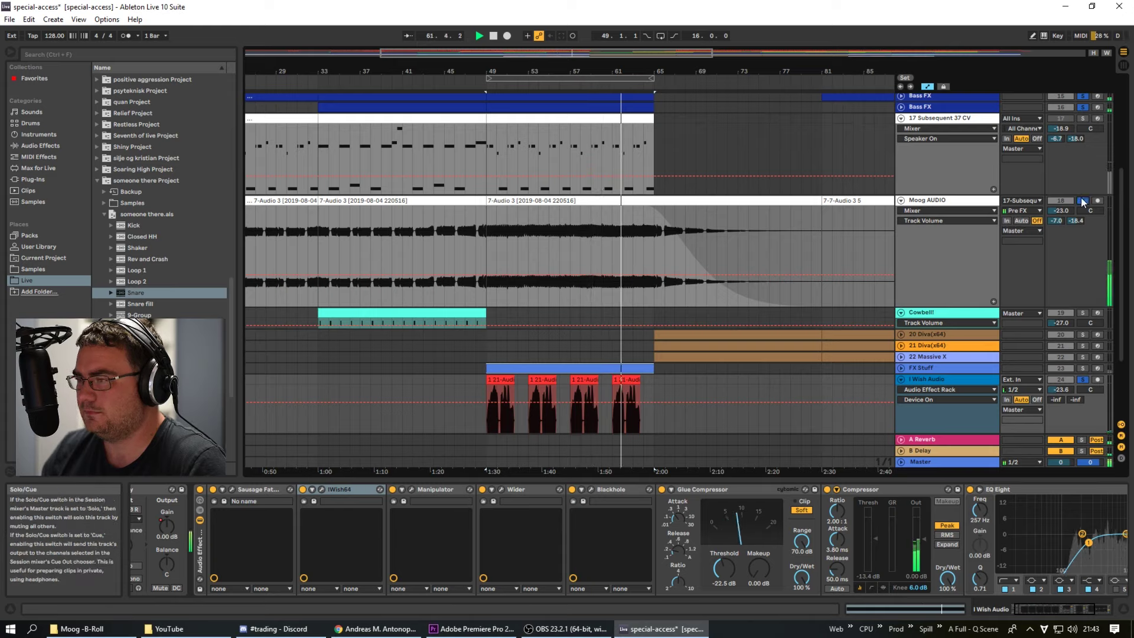
pyautogui.click(1083, 201)
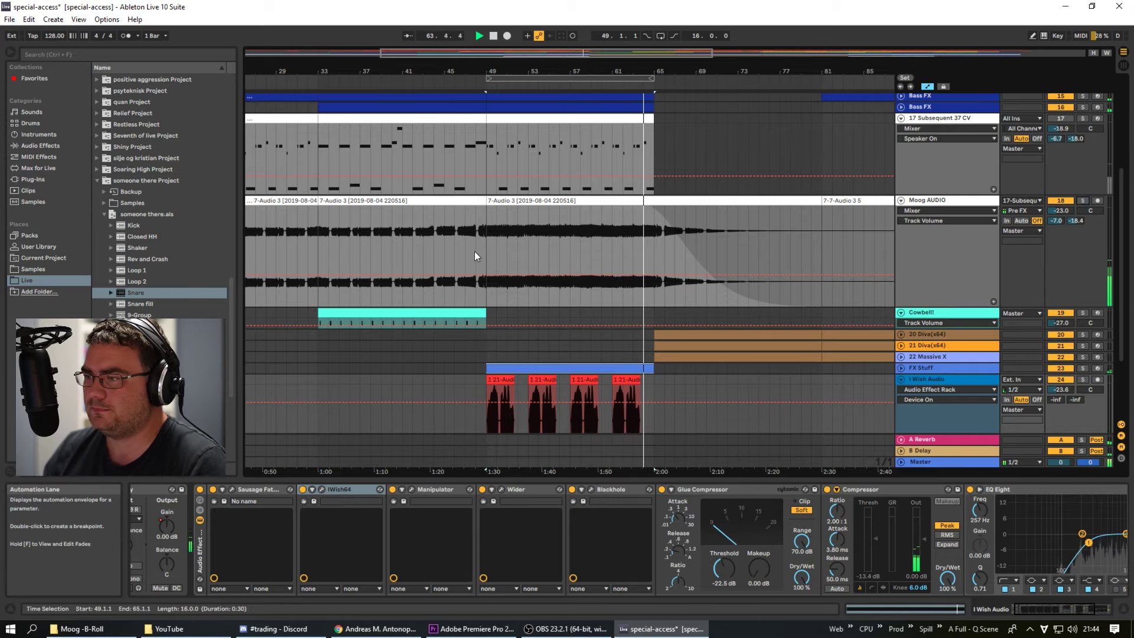
pyautogui.press('space')
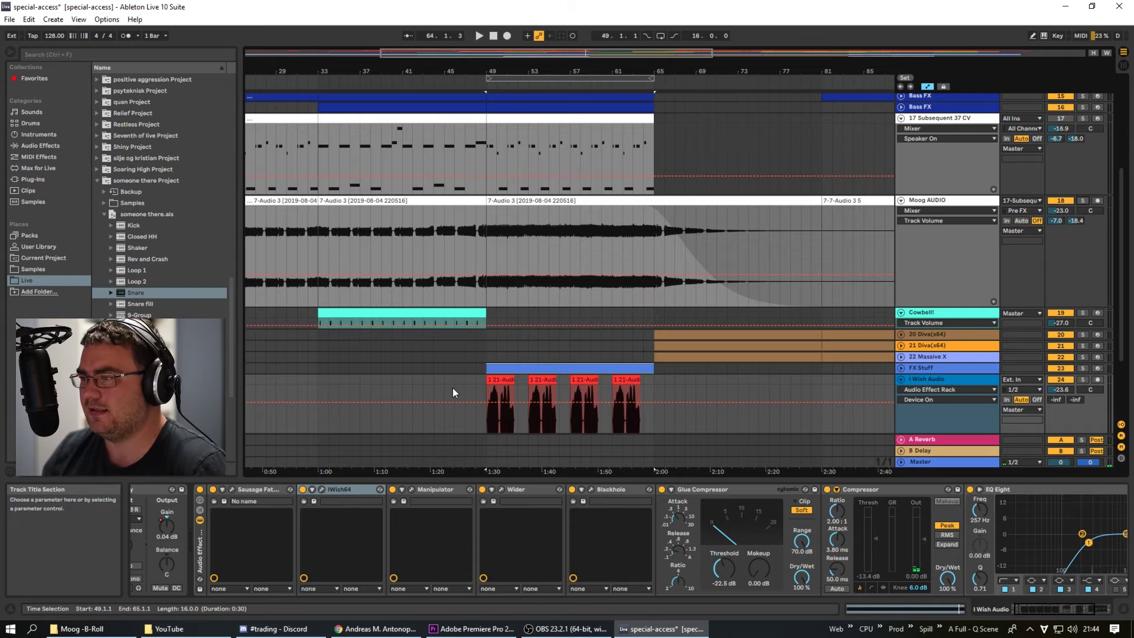
pyautogui.hotkey('ctrl', 'z')
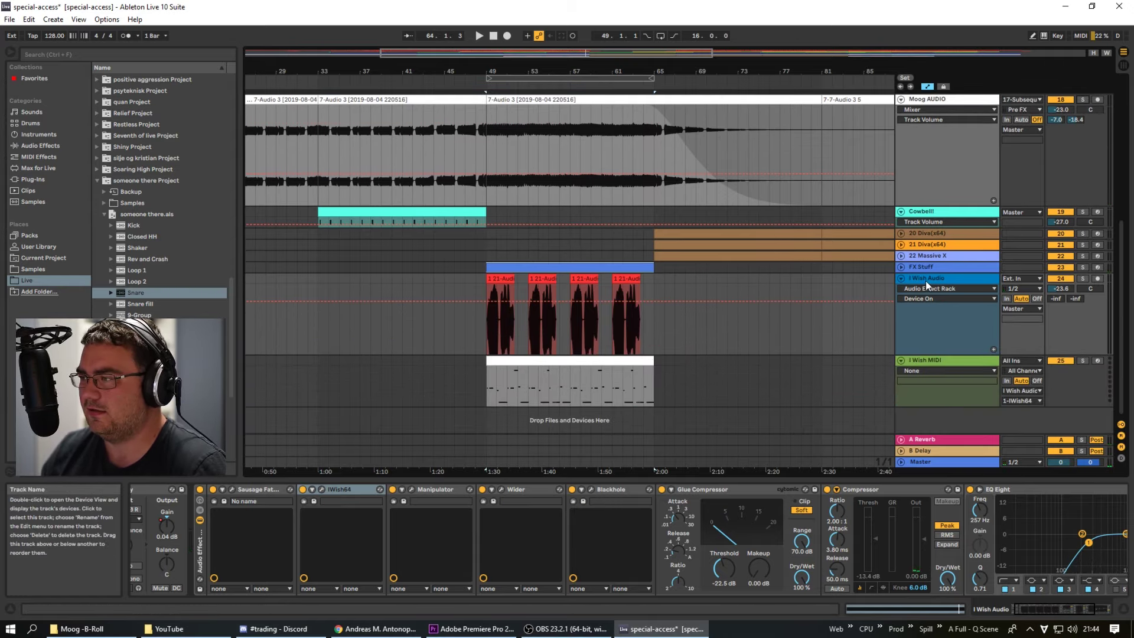
# Step: Play bars 49–65 with I Wish Audio's effect rack bypassed, then re-enable the rack and zoom in
pyautogui.click(200, 490)
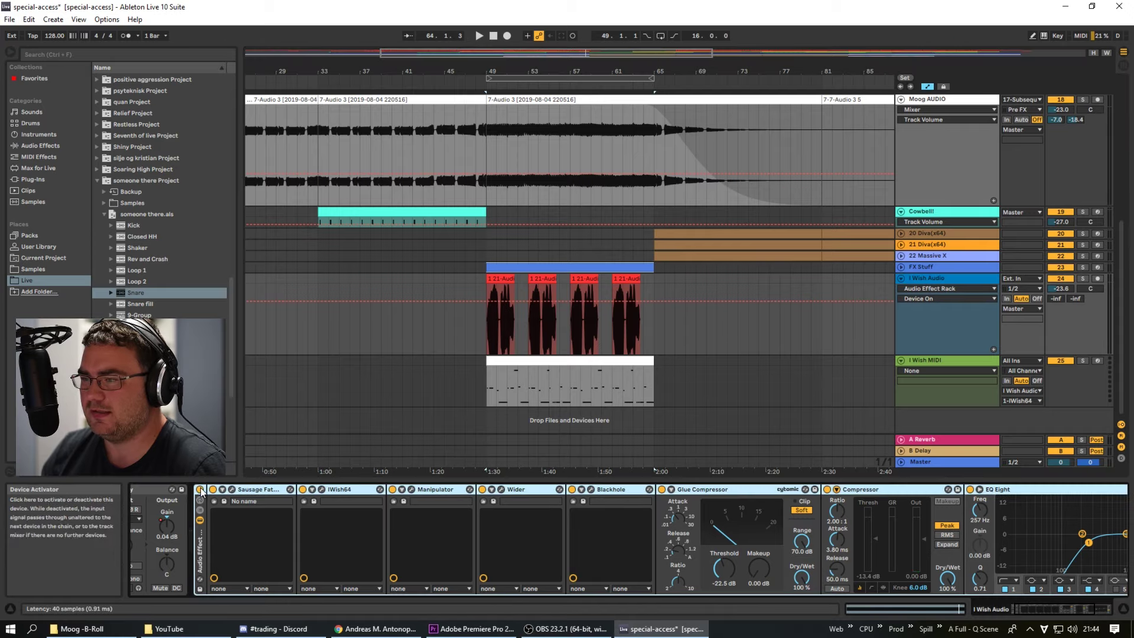
pyautogui.click(200, 490)
pyautogui.click(505, 79)
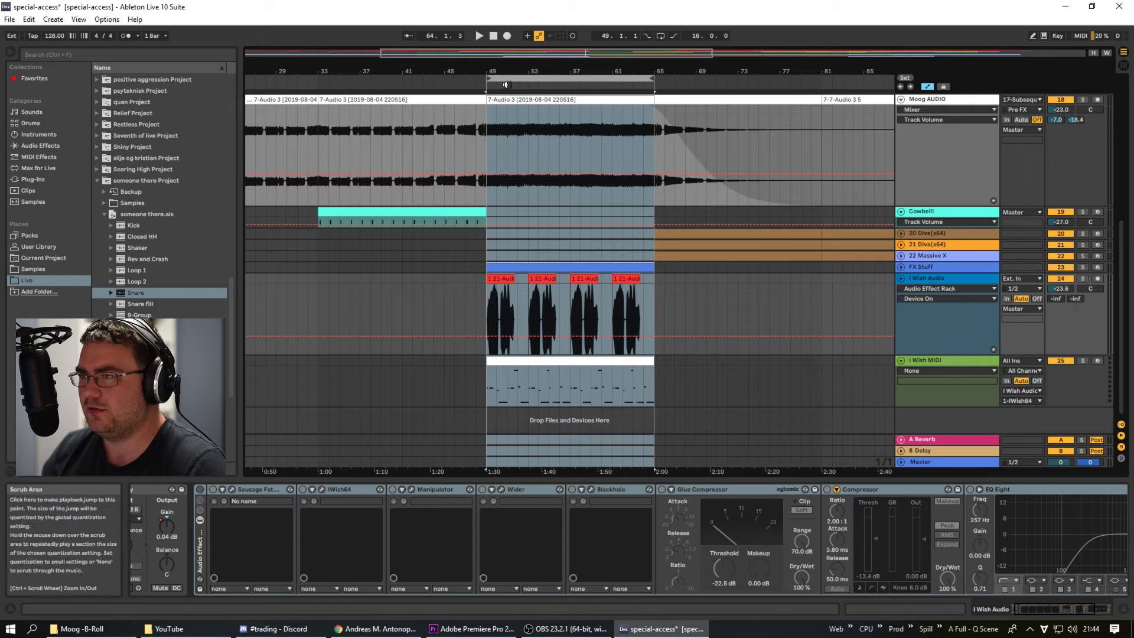
pyautogui.press('space')
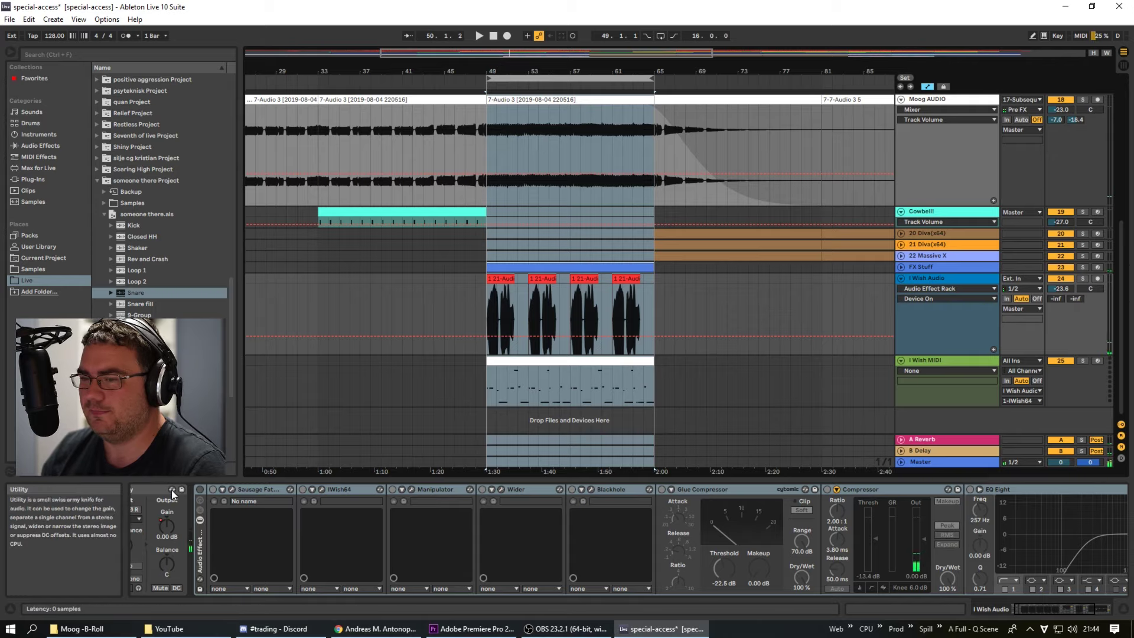
pyautogui.click(200, 490)
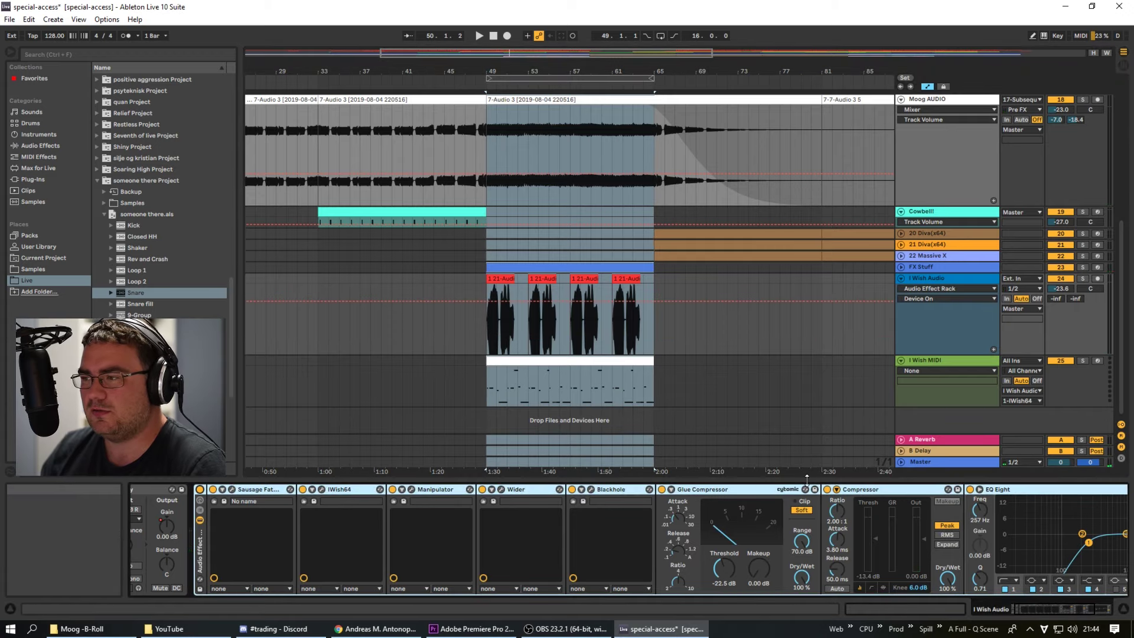
pyautogui.moveTo(586, 54); pyautogui.dragTo(588, 70)
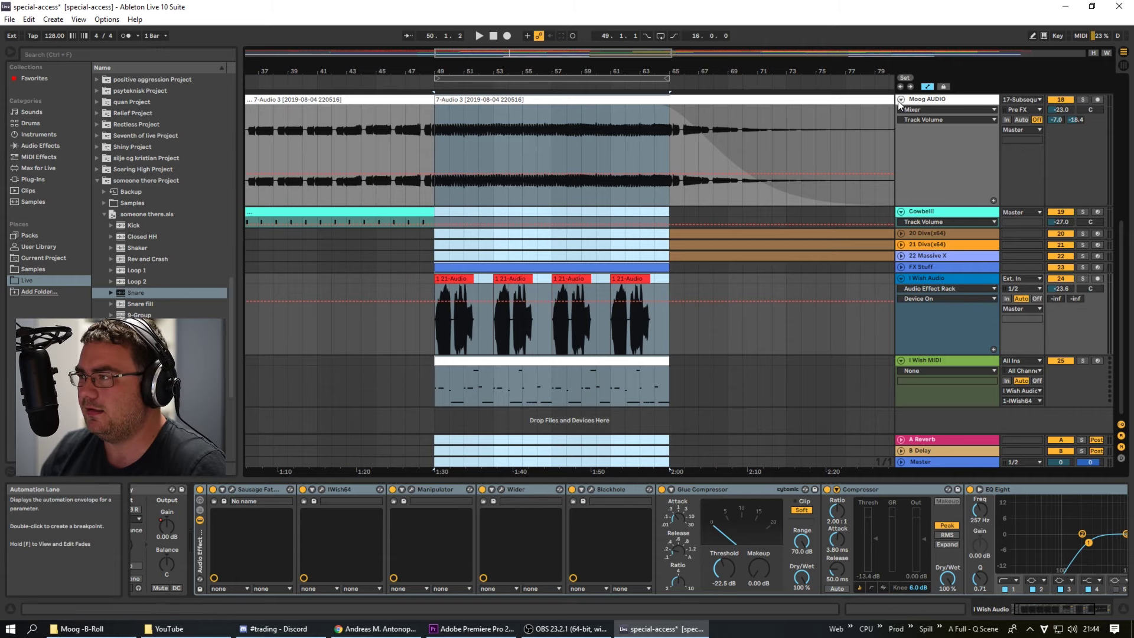
# Step: Fold all tracks, unfold Moog AUDIO, move the loop to bars 65–81 and view bars 37–125
pyautogui.hotkey('alt', 'u')
pyautogui.click(773, 233)
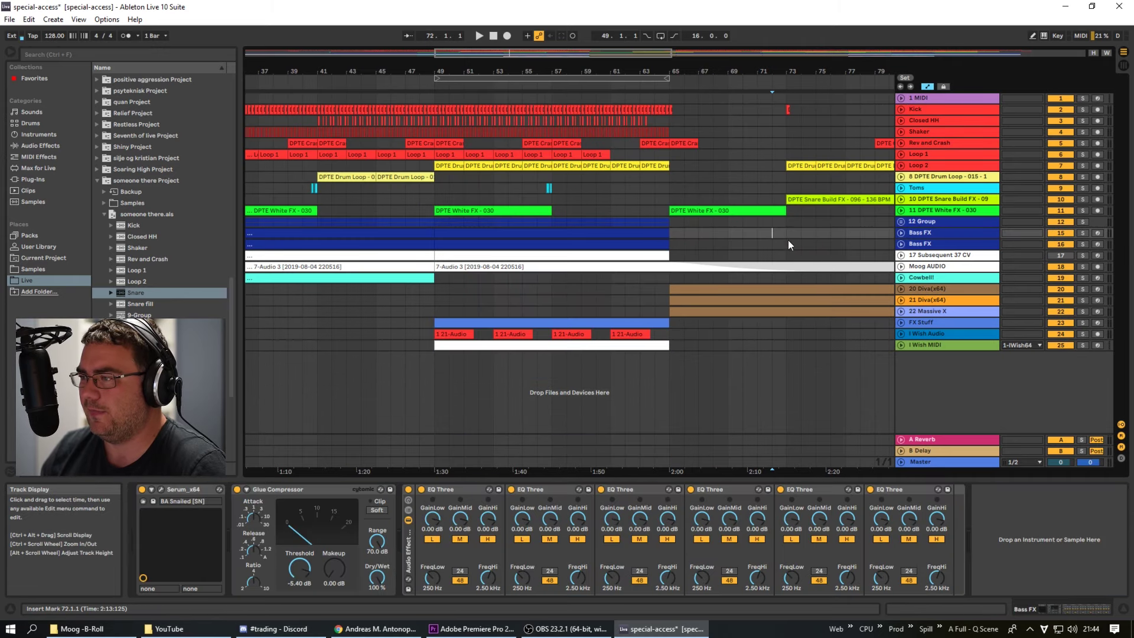
pyautogui.click(901, 267)
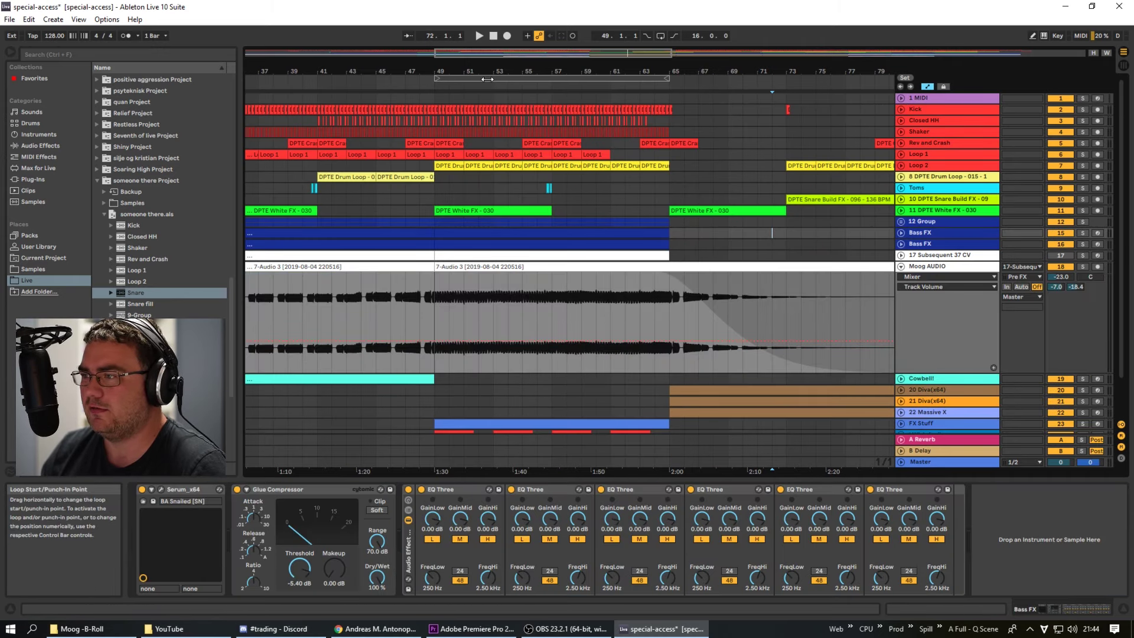
pyautogui.moveTo(488, 79); pyautogui.dragTo(727, 114)
pyautogui.moveTo(647, 57); pyautogui.dragTo(862, 307)
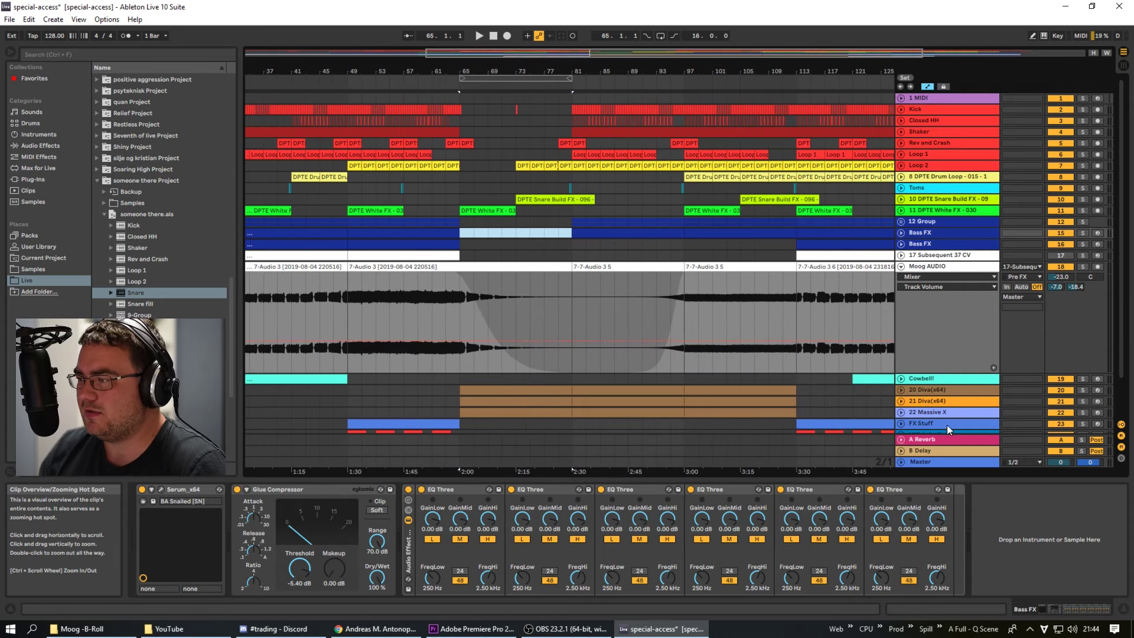
# Step: Unfold tracks 20 Diva, 21 Diva and 22 Massive X and view each track's devices
pyautogui.click(900, 389)
pyautogui.scroll(-3, 899, 407)
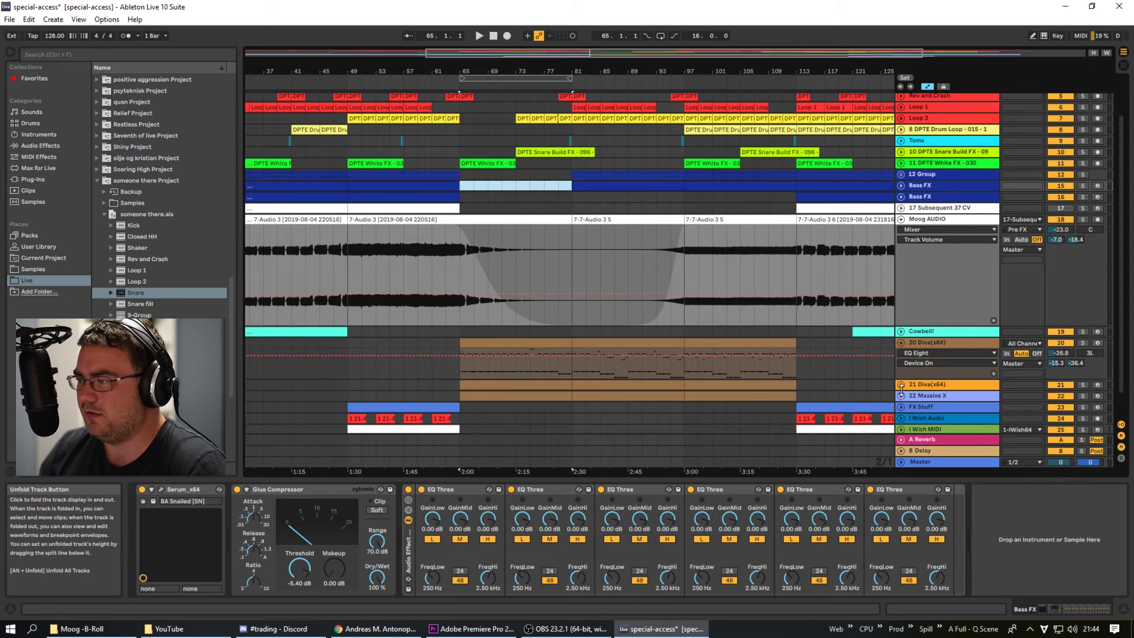
pyautogui.click(901, 384)
pyautogui.scroll(-2, 899, 414)
pyautogui.click(901, 401)
pyautogui.scroll(-3, 878, 411)
pyautogui.click(923, 259)
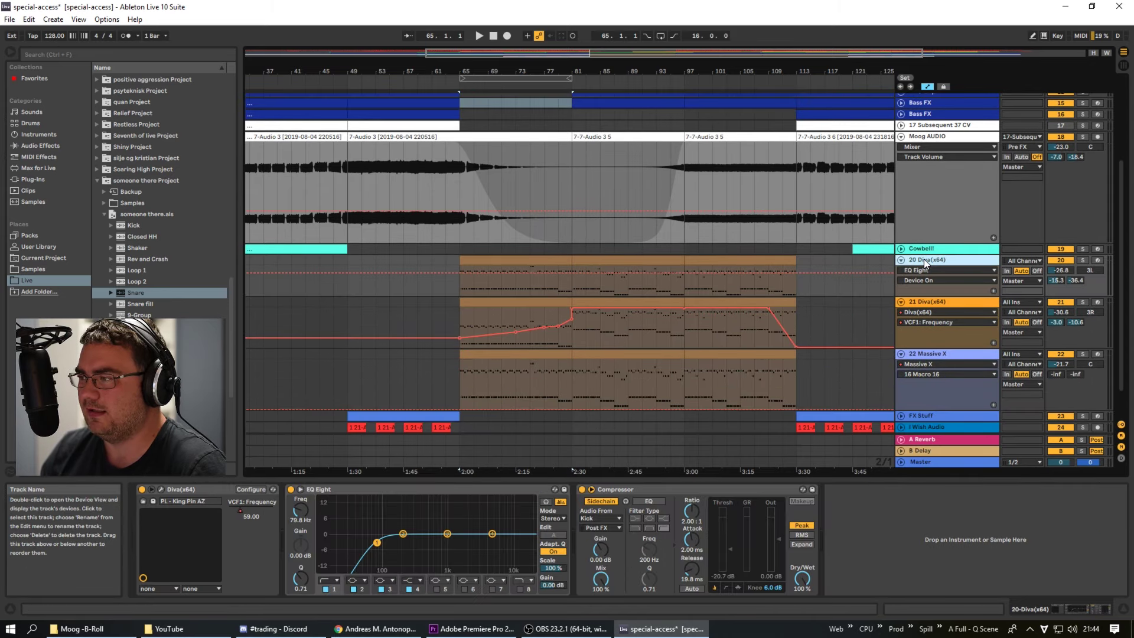
pyautogui.click(918, 298)
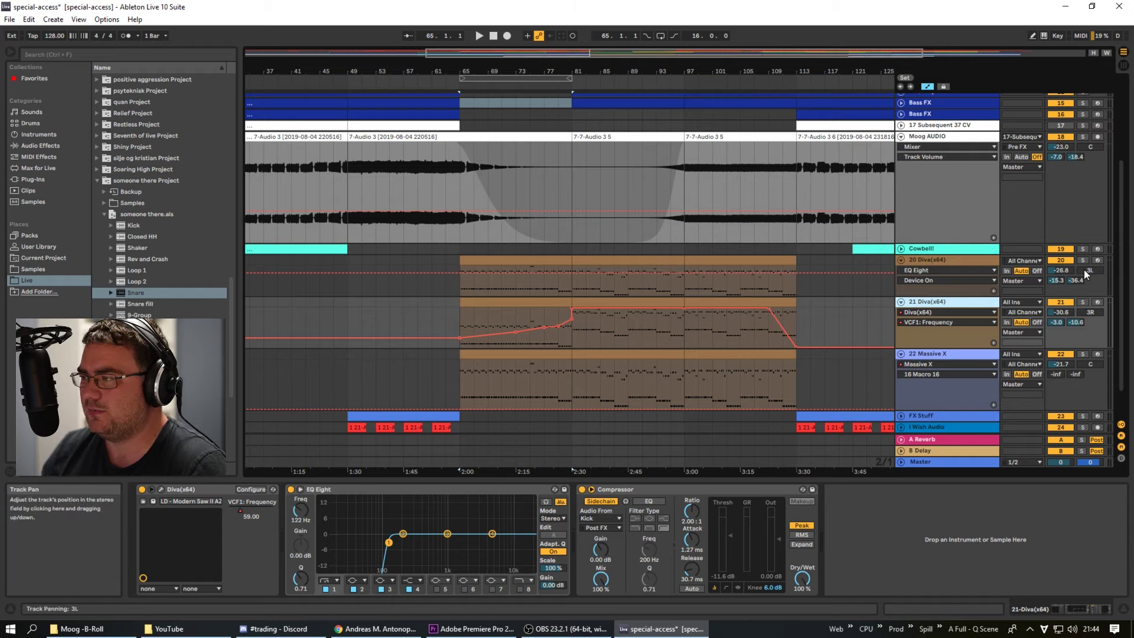
pyautogui.click(907, 353)
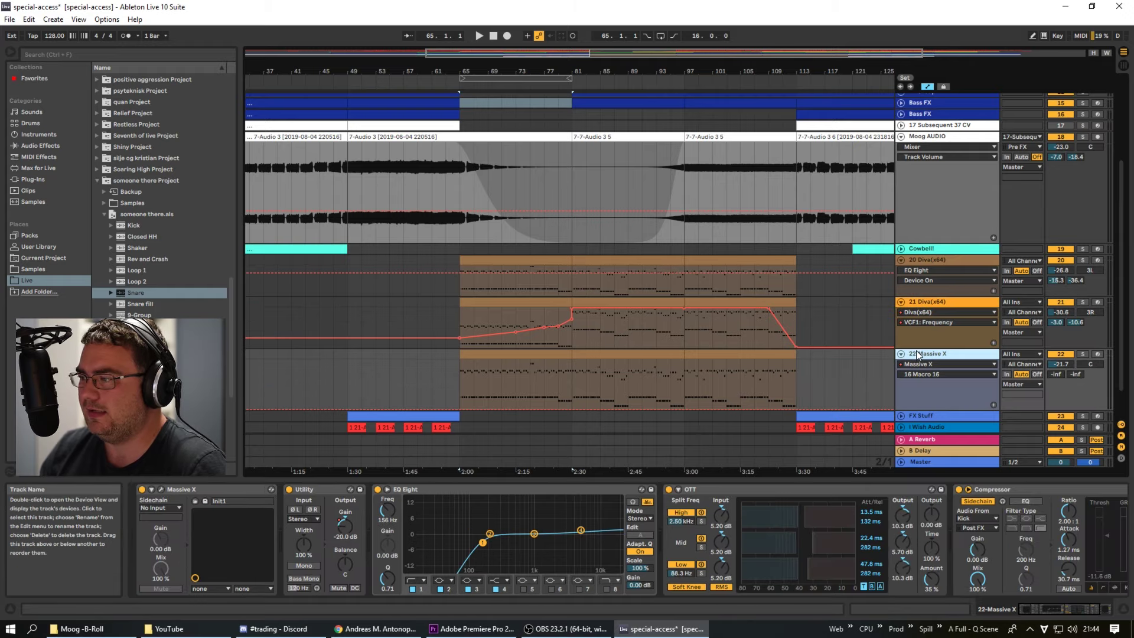
pyautogui.click(935, 261)
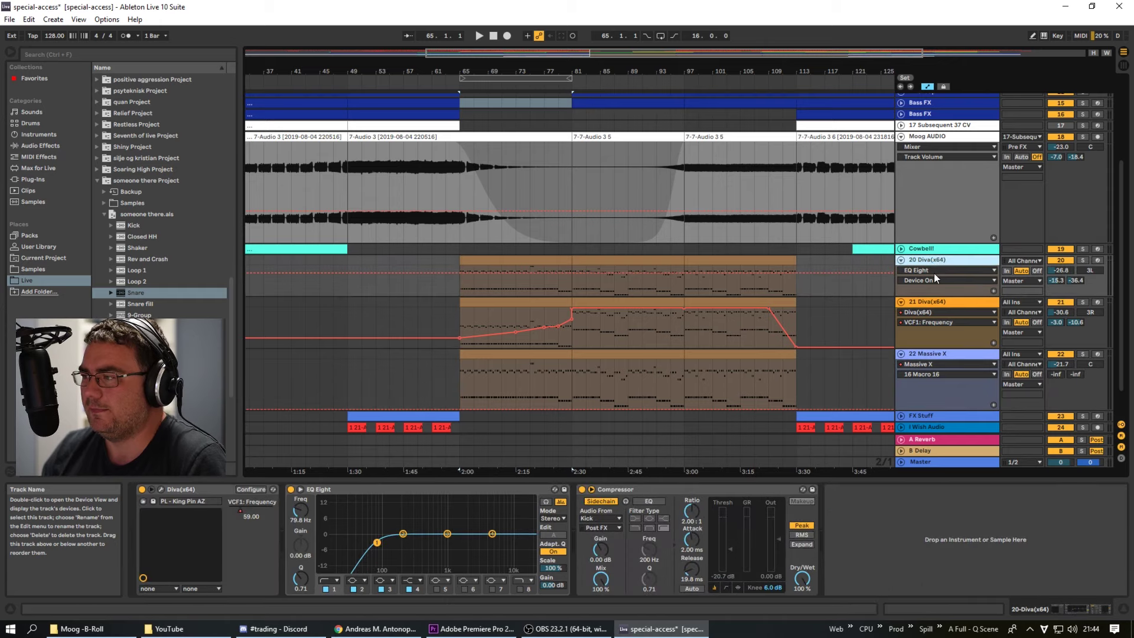
# Step: Audition track 20 Diva solo, then track 21 Diva solo, each from bar 65
pyautogui.click(1083, 260)
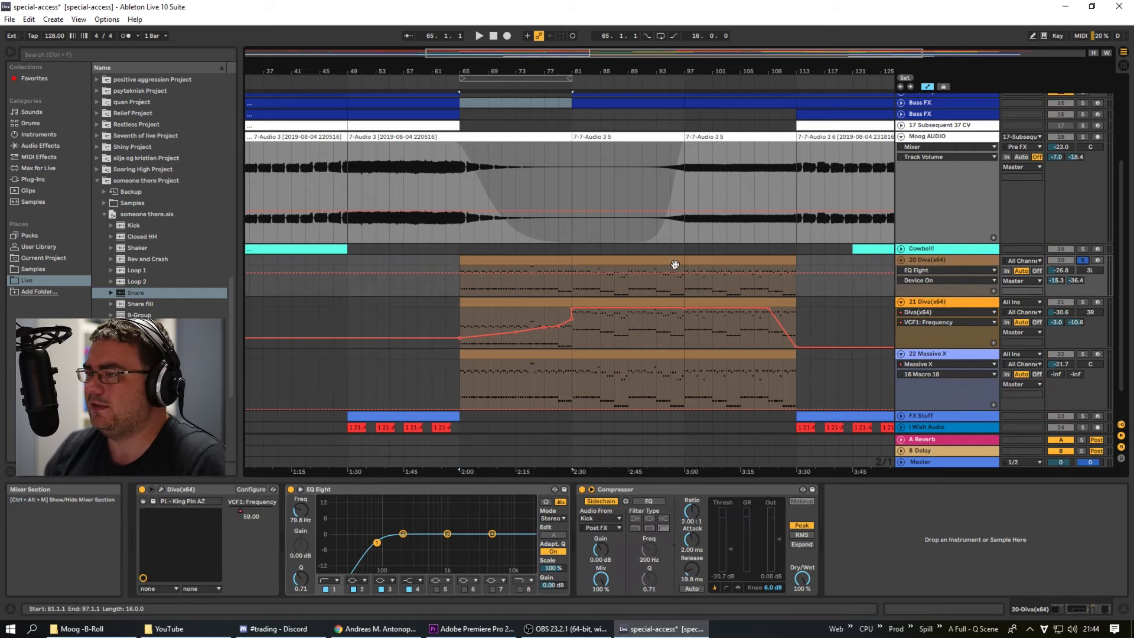
pyautogui.press('space')
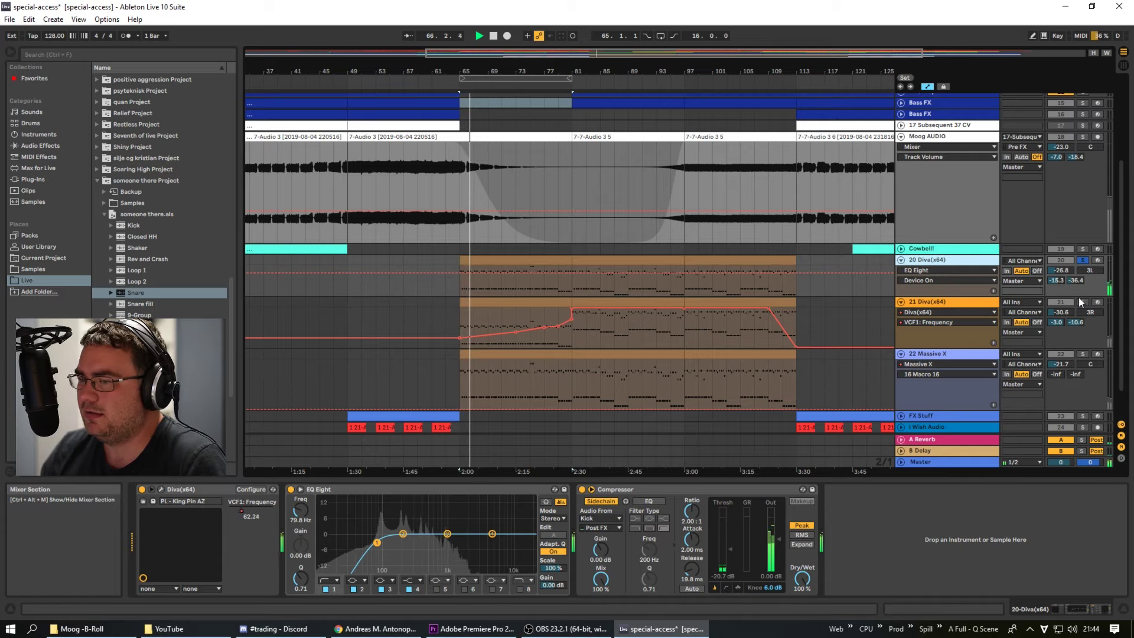
pyautogui.press('space')
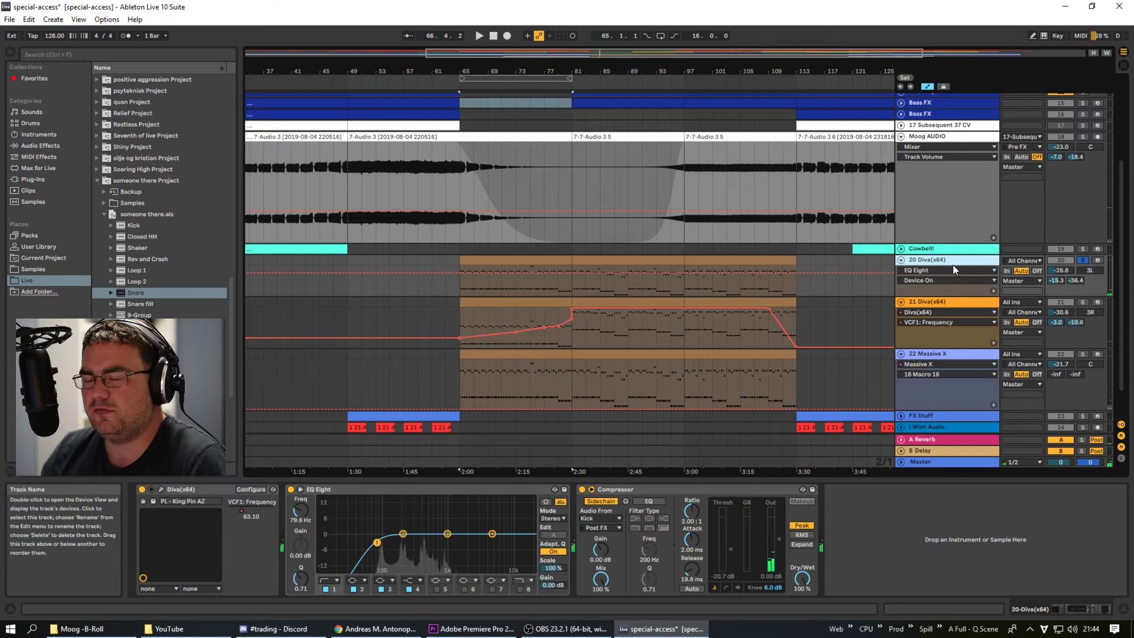
pyautogui.click(947, 303)
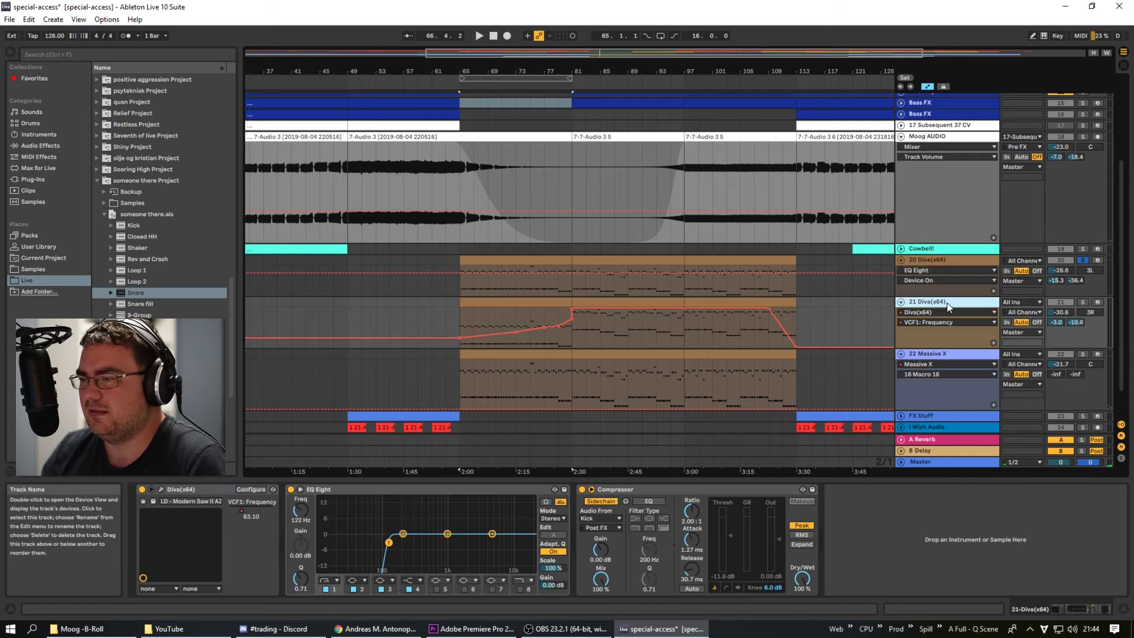
pyautogui.click(1083, 303)
pyautogui.click(604, 304)
pyautogui.press('space')
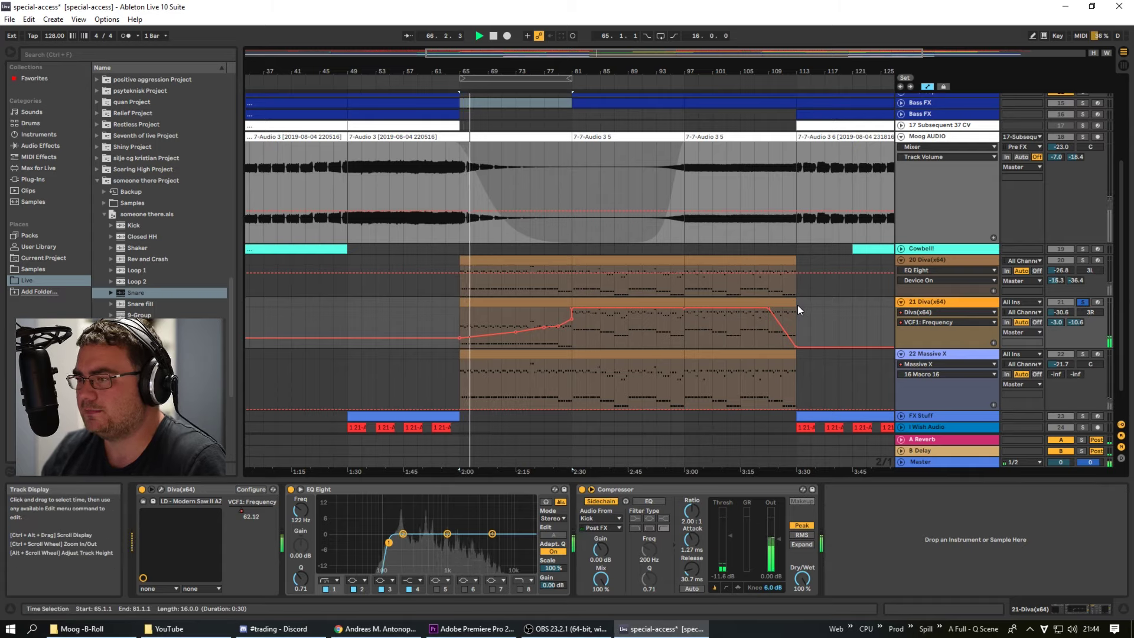
pyautogui.press('space')
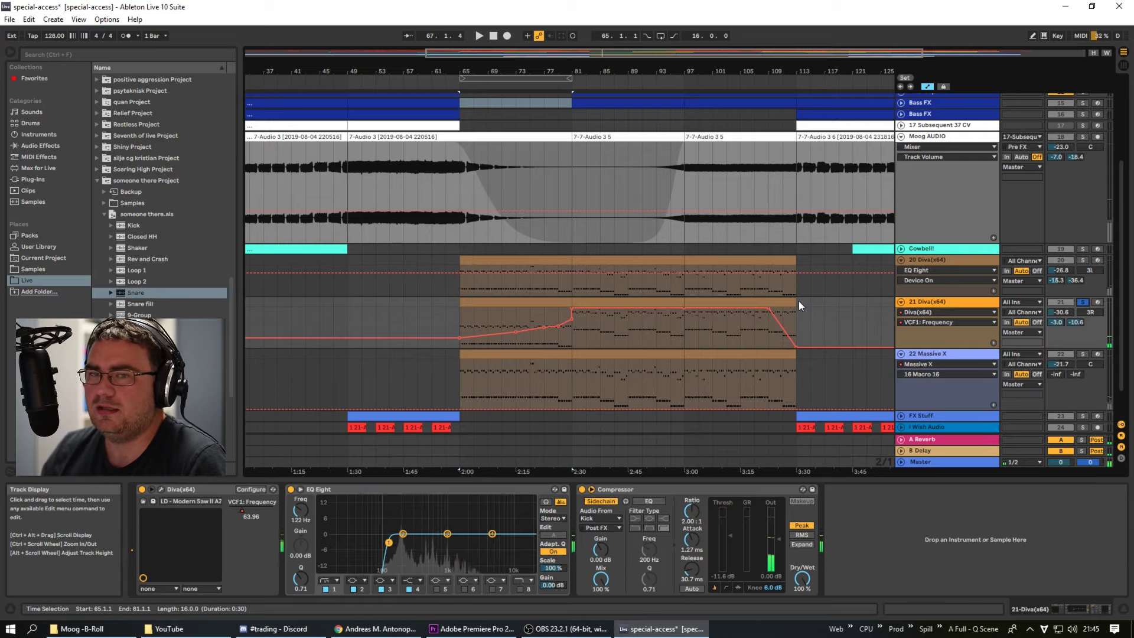
# Step: Replay track 20 Diva soloed, then solo 22 Massive X alone and play from bar 65
pyautogui.click(1083, 260)
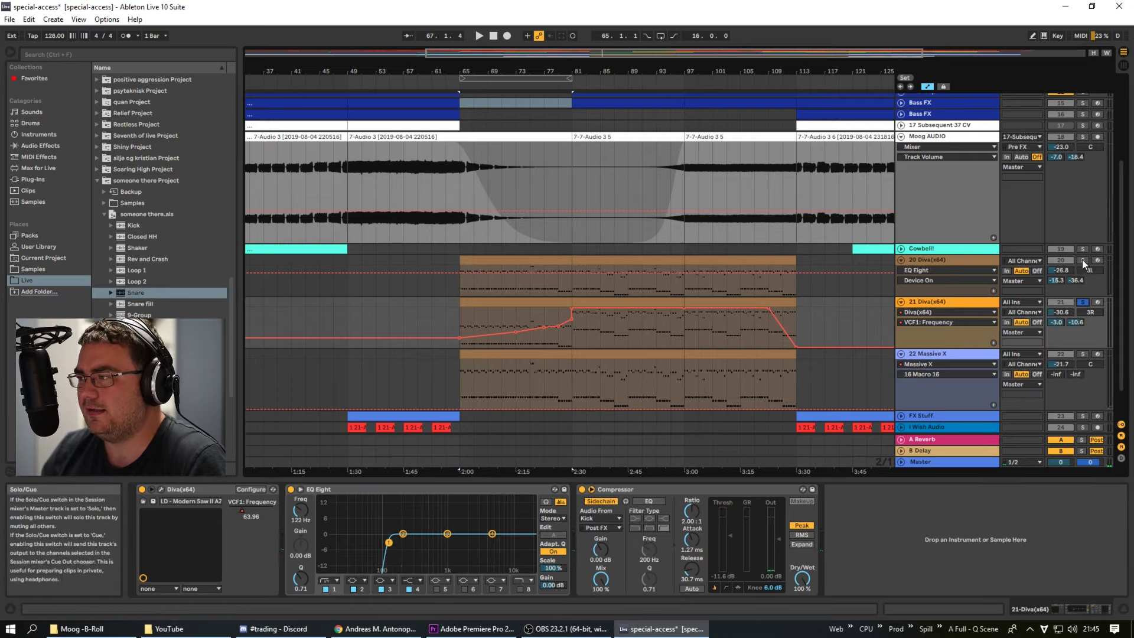
pyautogui.press('space')
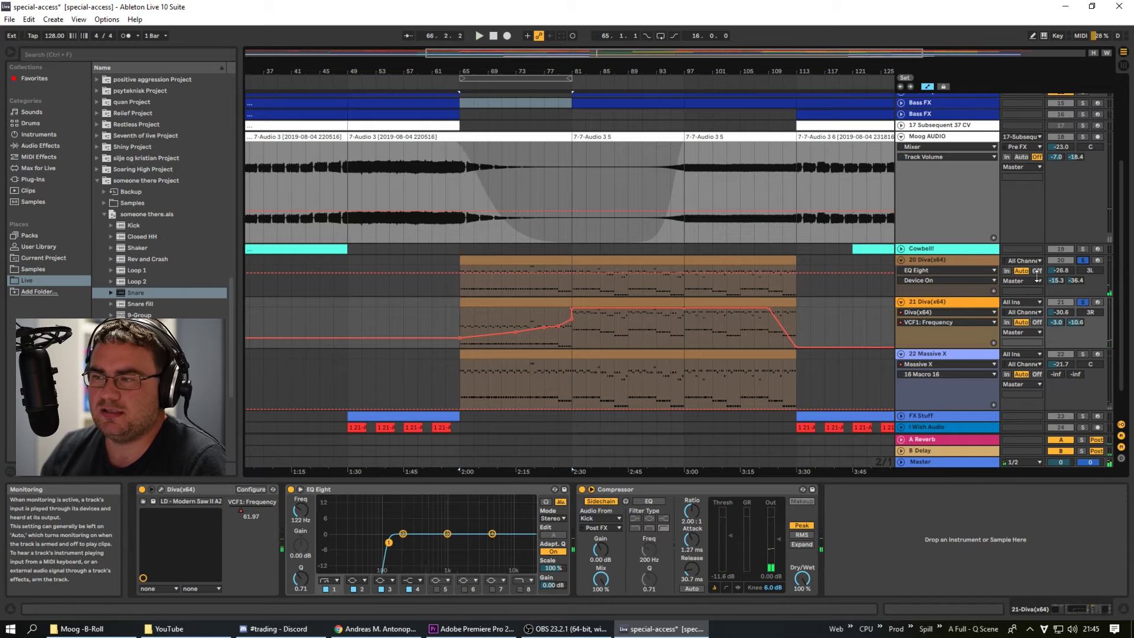
pyautogui.click(1081, 354)
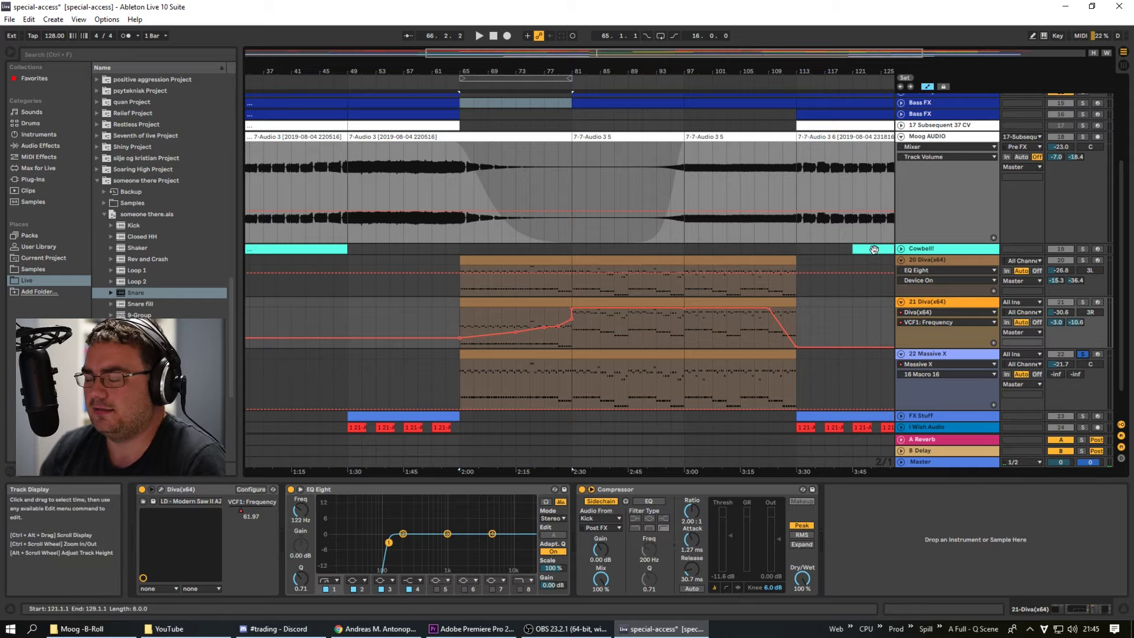
pyautogui.press('space')
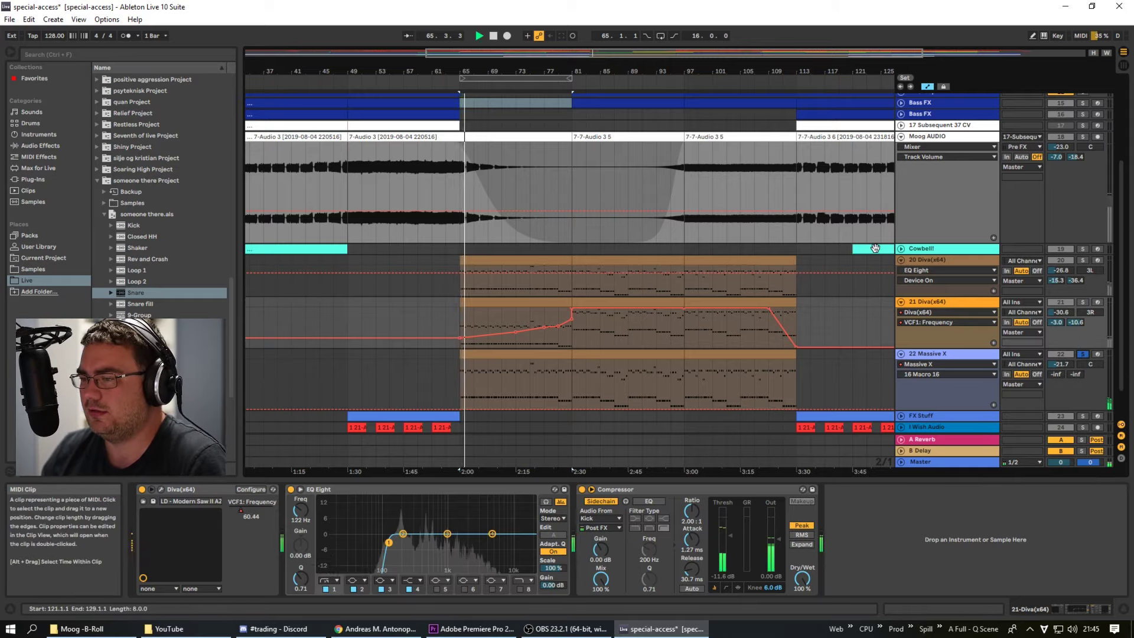
# Step: Solo 22 Massive X together with 21 Diva and 20 Diva and restart playback from bar 65
pyautogui.click(925, 356)
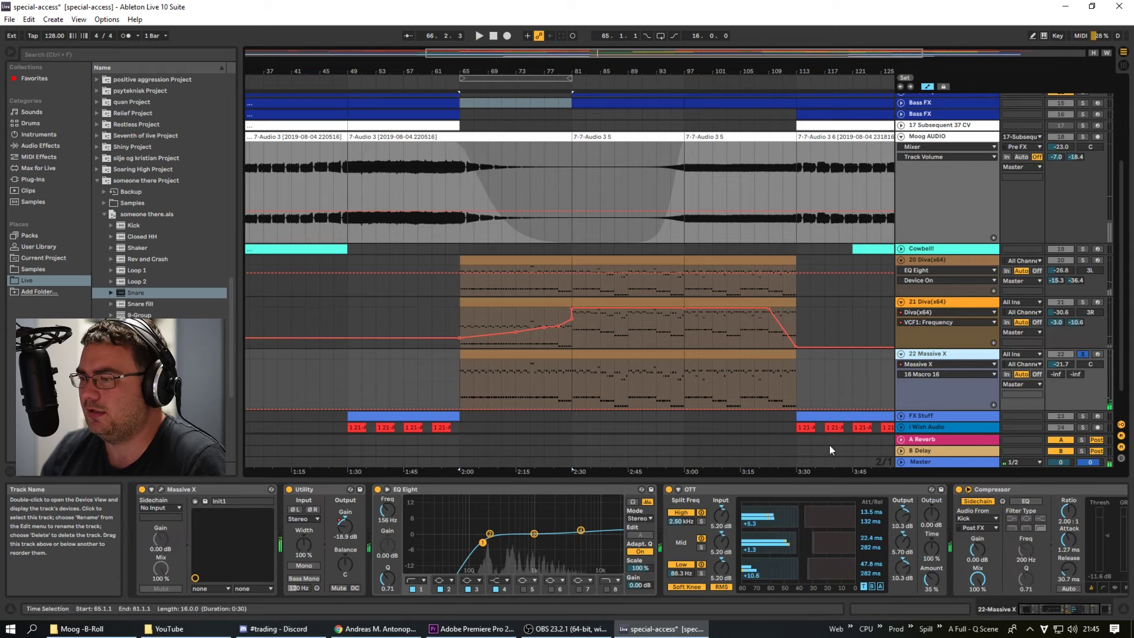
pyautogui.keyDown('ctrl'); pyautogui.click(1082, 302); pyautogui.keyUp('ctrl')
pyautogui.keyDown('ctrl'); pyautogui.click(1082, 260); pyautogui.keyUp('ctrl')
pyautogui.press('space')
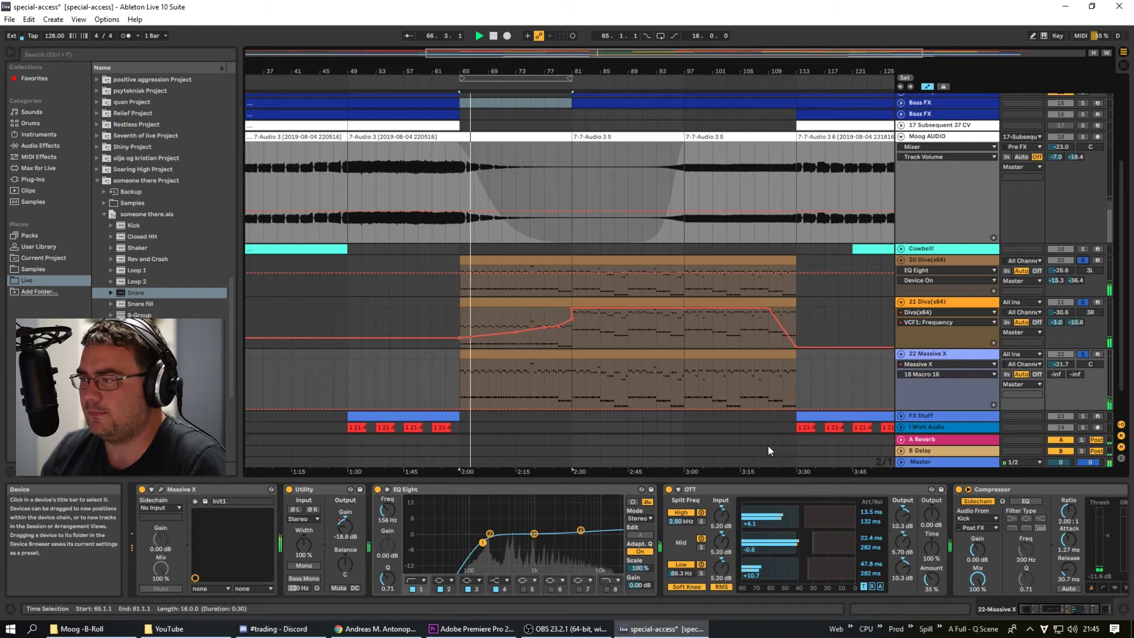
# Step: Open the Massive X editor, browse its presets, then close the plug-in window
pyautogui.click(936, 355)
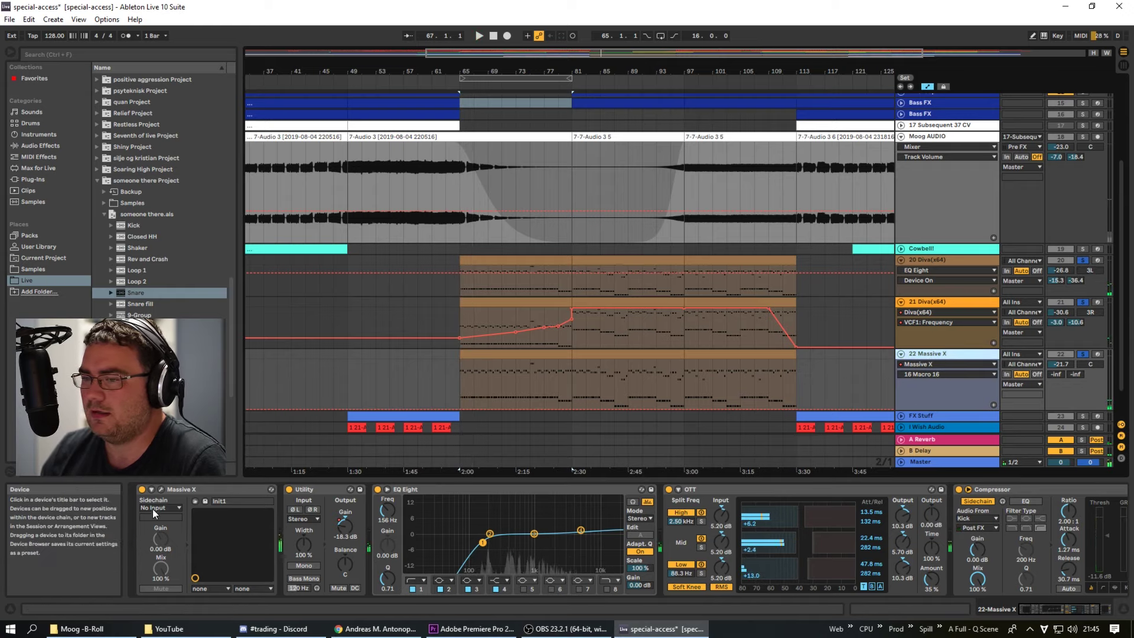
pyautogui.hotkey('ctrl', 'alt', 'p')
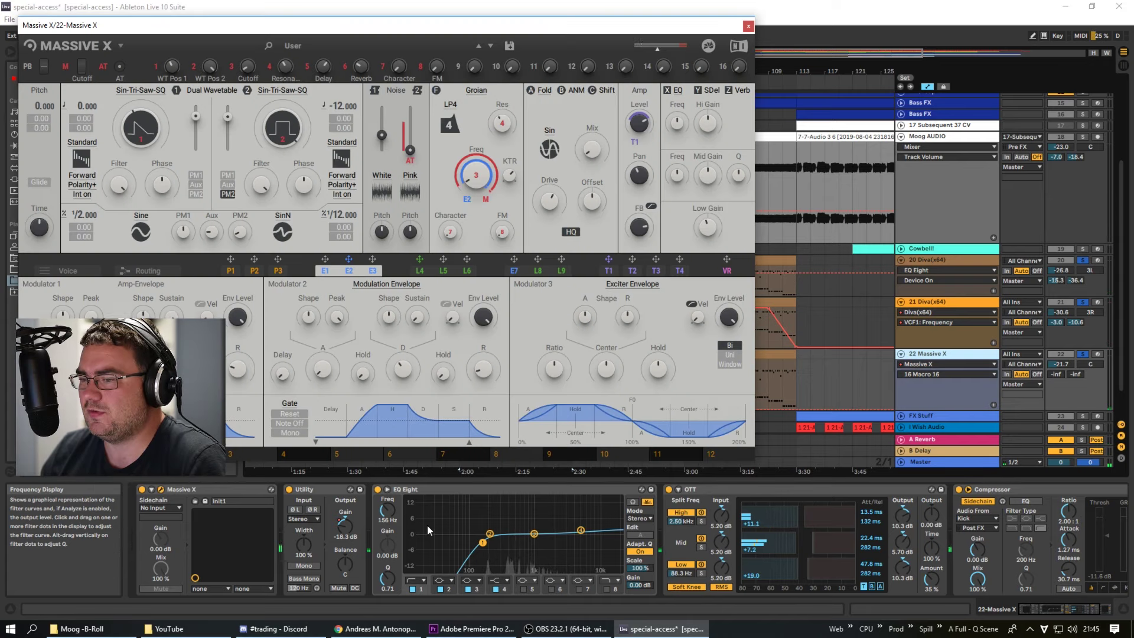
pyautogui.moveTo(404, 20); pyautogui.dragTo(410, 40)
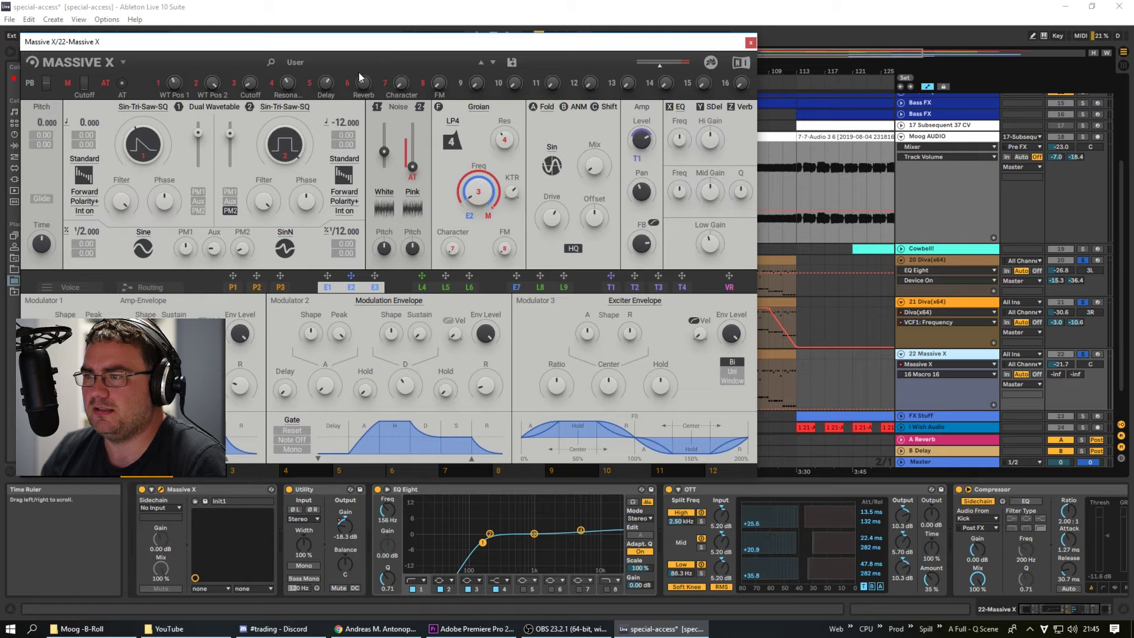
pyautogui.click(325, 66)
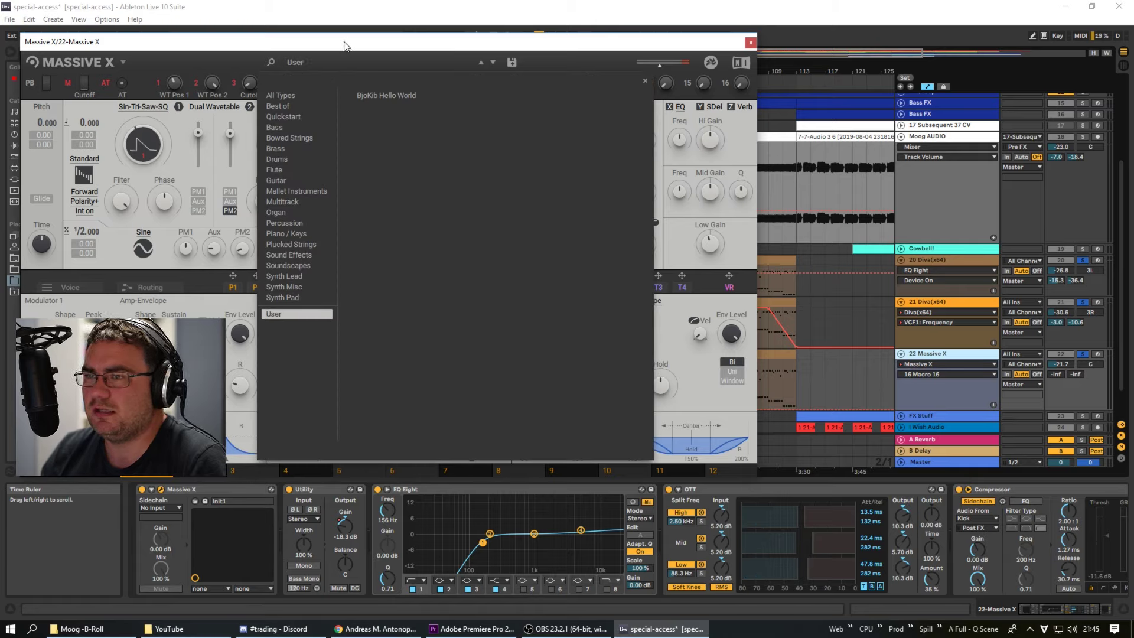
pyautogui.moveTo(688, 44); pyautogui.dragTo(702, 43)
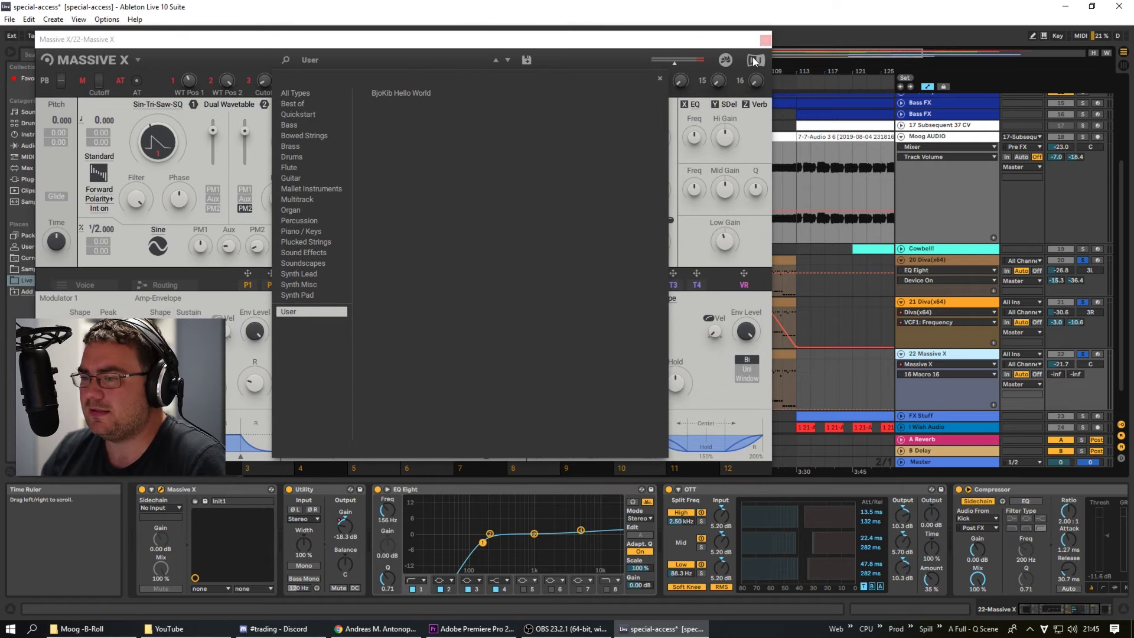
pyautogui.click(764, 41)
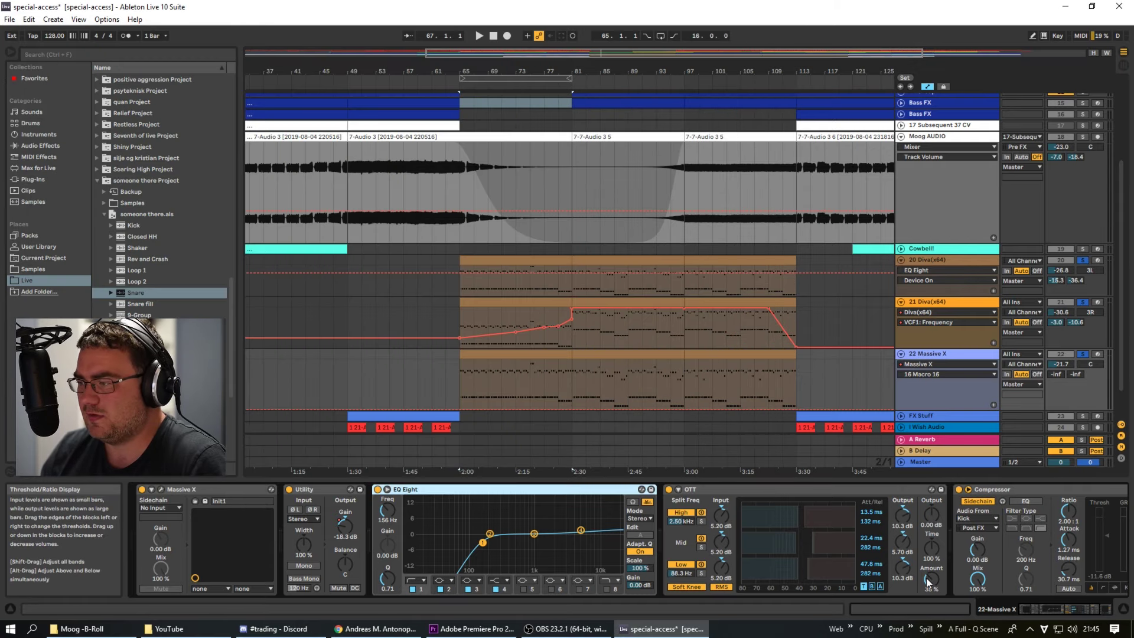
# Step: Play the loop while trying positions from bar 67 to a 32-bar span at bars 85–117
pyautogui.hscroll(3, 856, 588)
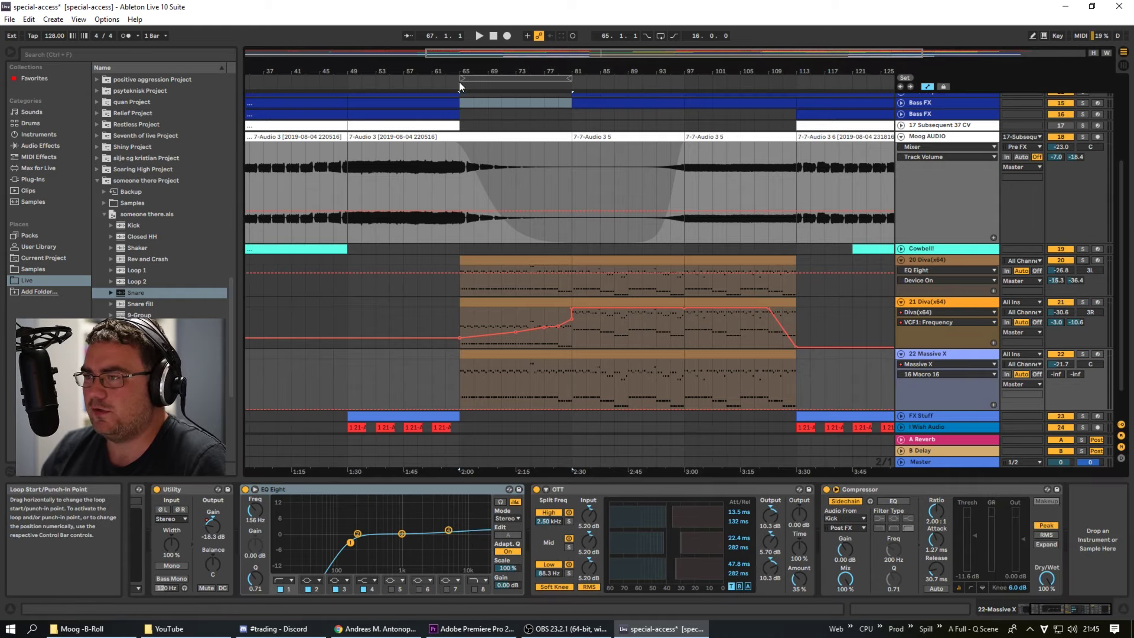
pyautogui.moveTo(458, 81)
pyautogui.mouseDown()
pyautogui.moveTo(549, 97)
pyautogui.moveTo(535, 98)
pyautogui.mouseUp()
pyautogui.press('space')
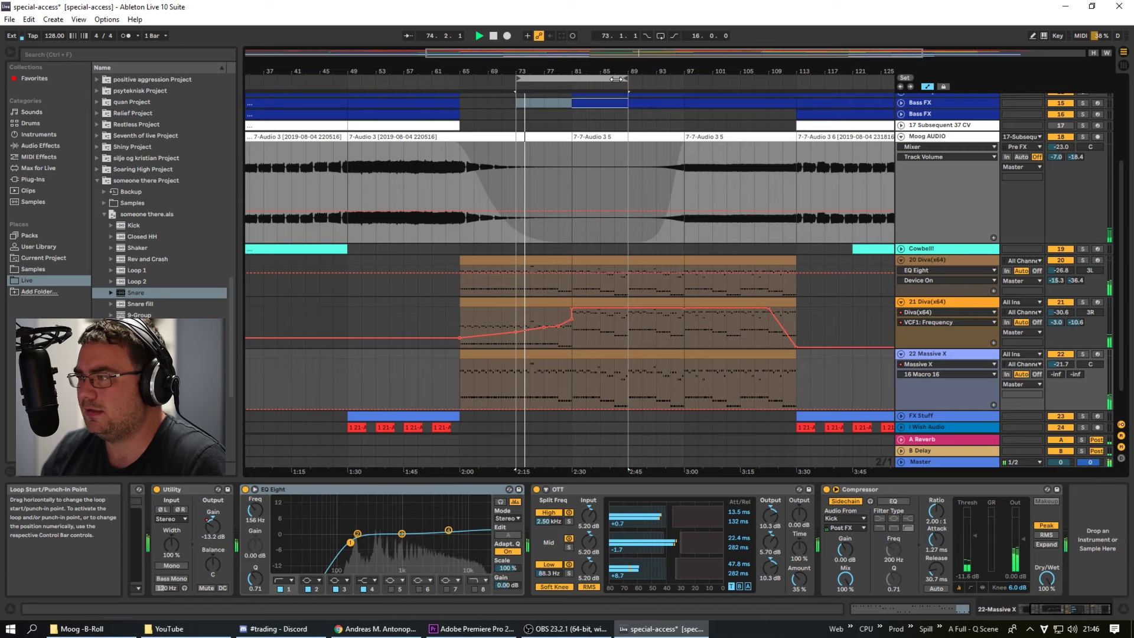
pyautogui.moveTo(616, 79); pyautogui.dragTo(714, 79)
pyautogui.moveTo(643, 51); pyautogui.dragTo(598, 78)
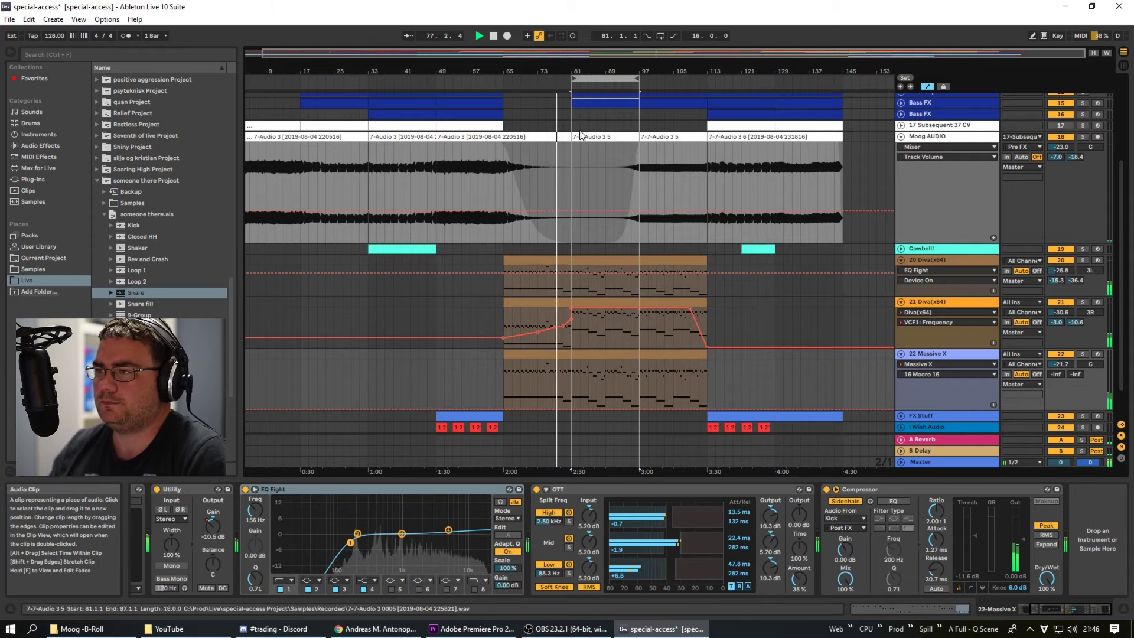
pyautogui.moveTo(637, 78); pyautogui.dragTo(707, 77)
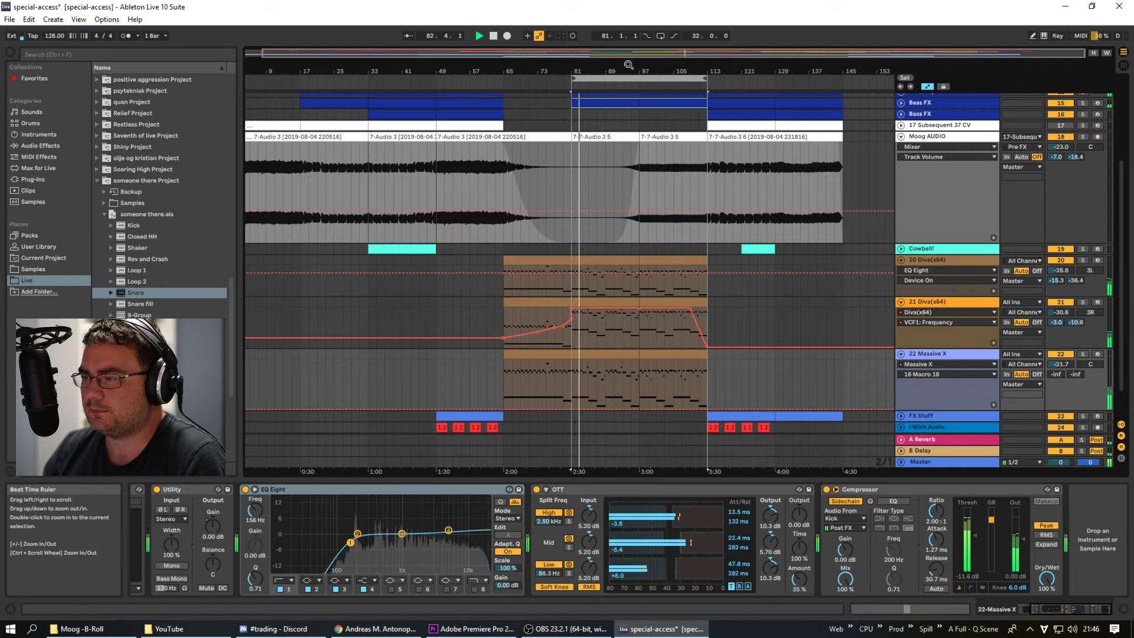
pyautogui.moveTo(601, 79)
pyautogui.mouseDown()
pyautogui.moveTo(617, 80)
pyautogui.moveTo(605, 78)
pyautogui.mouseUp()
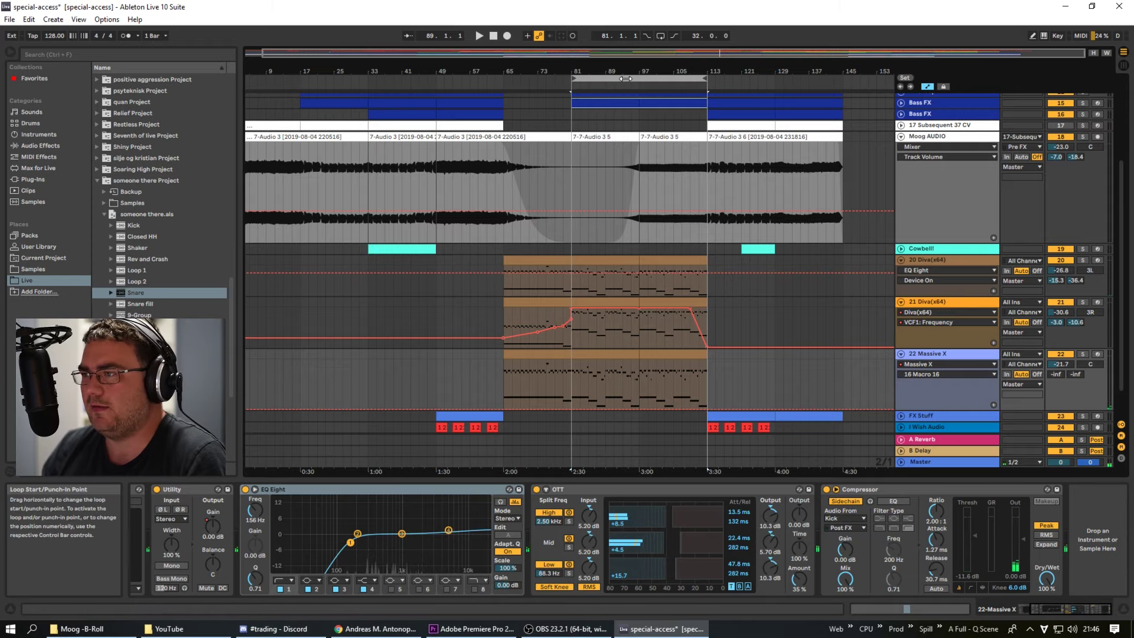
# Step: Move the loop to bars 109–141, zoom in on the closing section and play it
pyautogui.moveTo(626, 78); pyautogui.dragTo(748, 92)
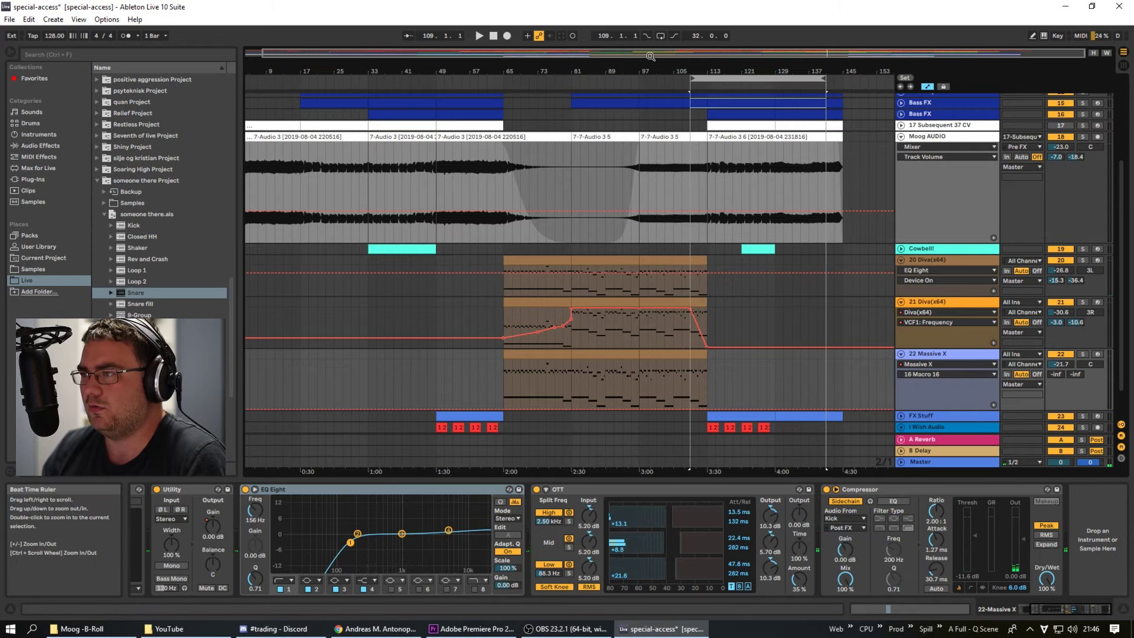
pyautogui.moveTo(761, 52); pyautogui.dragTo(846, 68)
pyautogui.press('space')
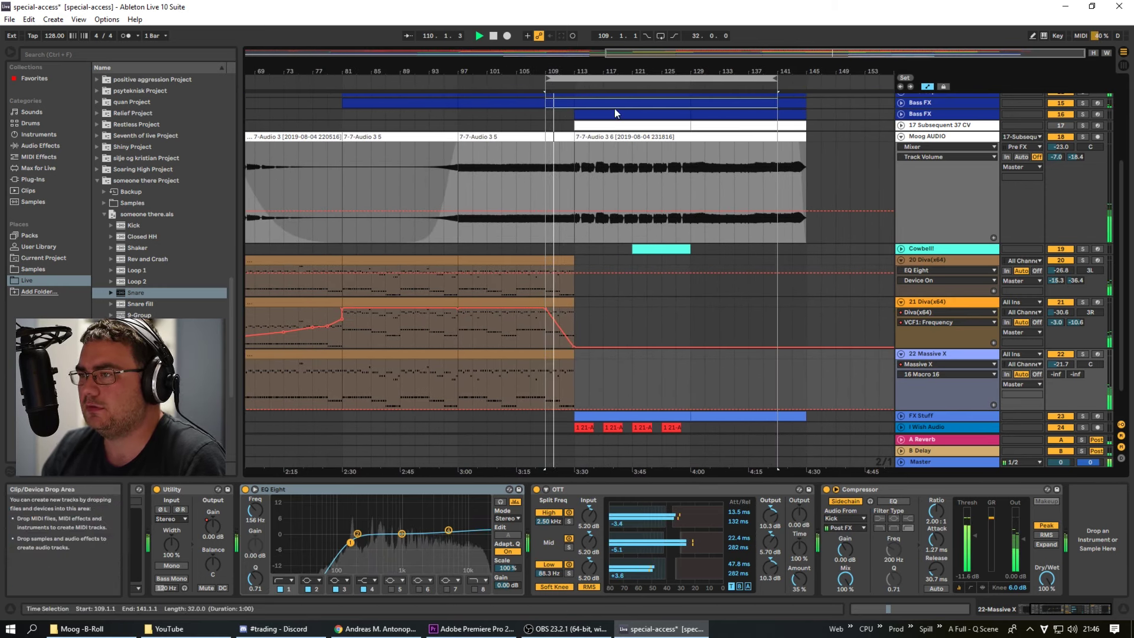
pyautogui.moveTo(714, 52); pyautogui.dragTo(737, 65)
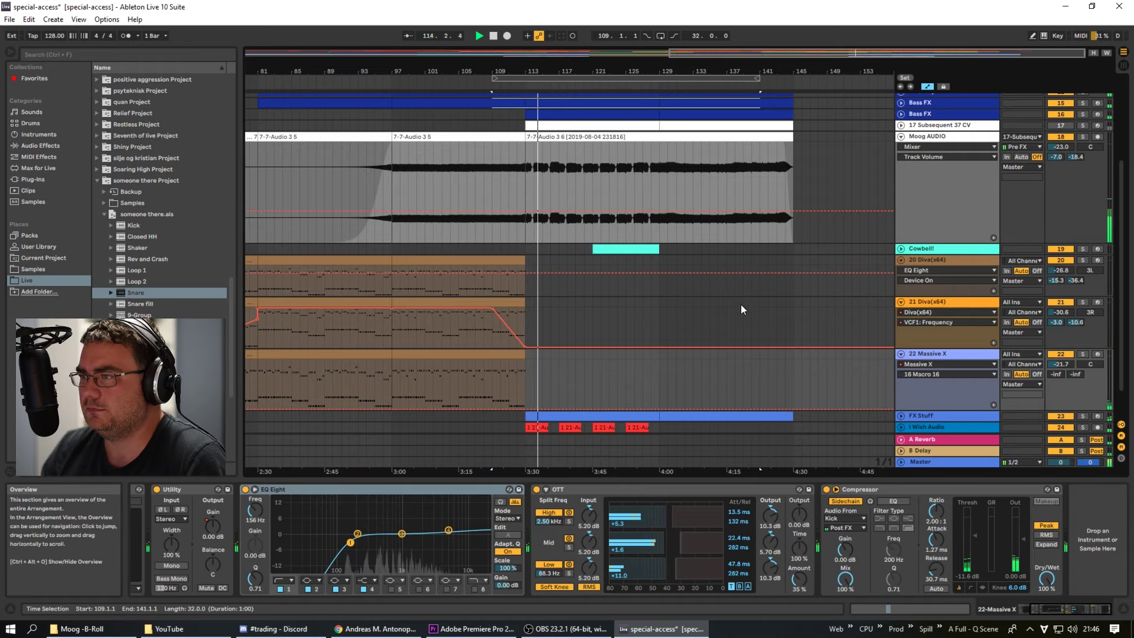
pyautogui.scroll(5, 702, 341)
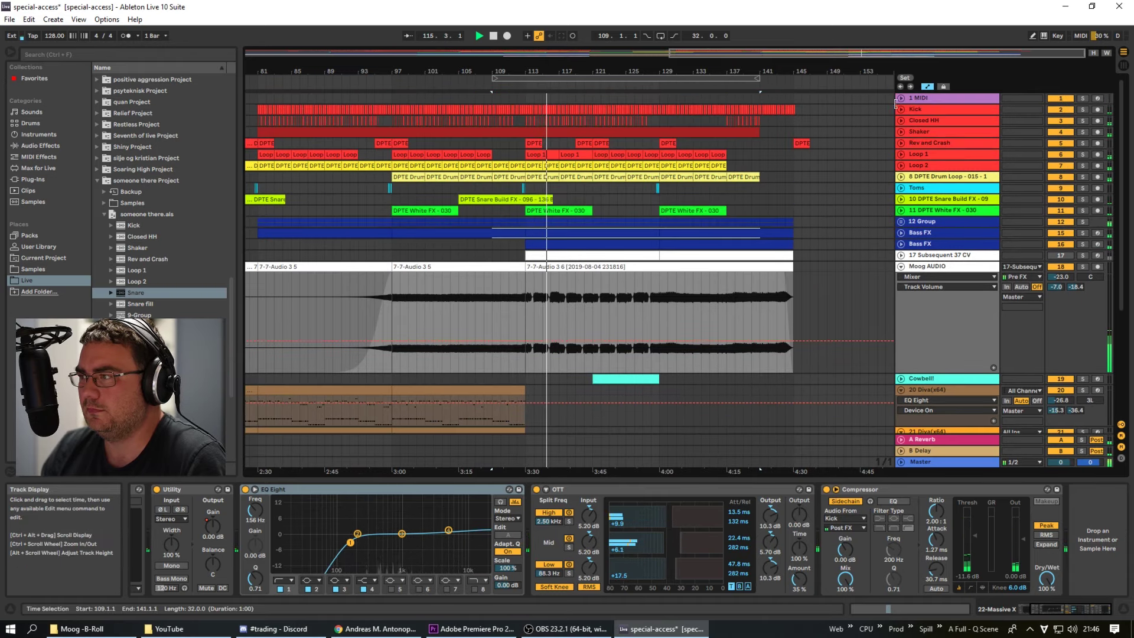
# Step: Add a downward breakpoint to the Kick's Frequency A envelope, then stop, rewind, zoom out and fold it
pyautogui.click(901, 108)
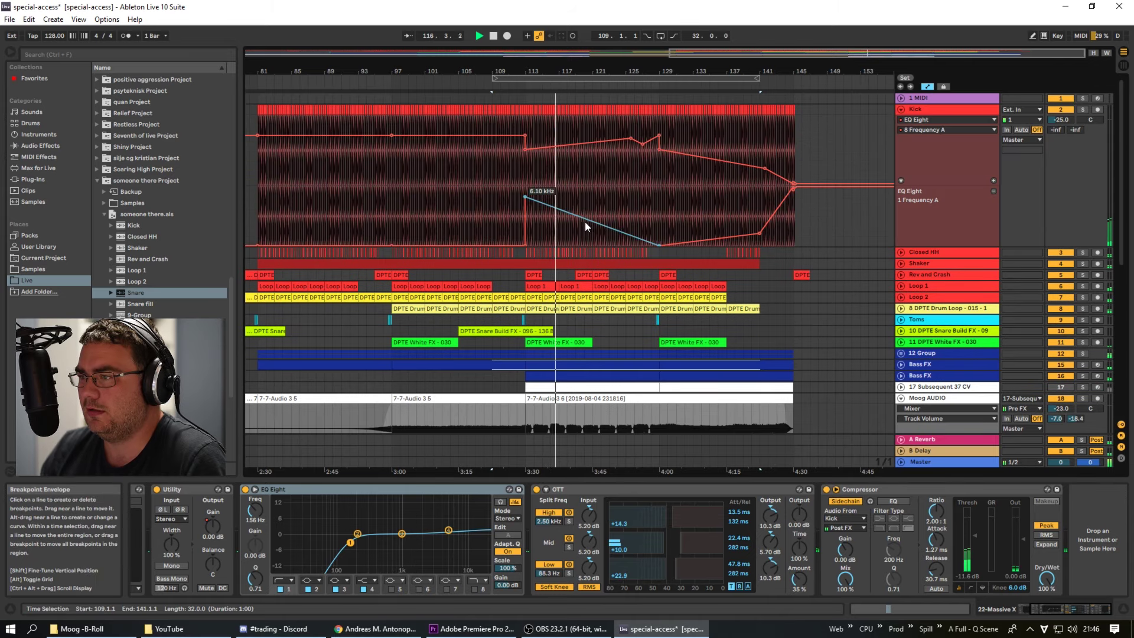
pyautogui.moveTo(585, 218); pyautogui.dragTo(573, 229)
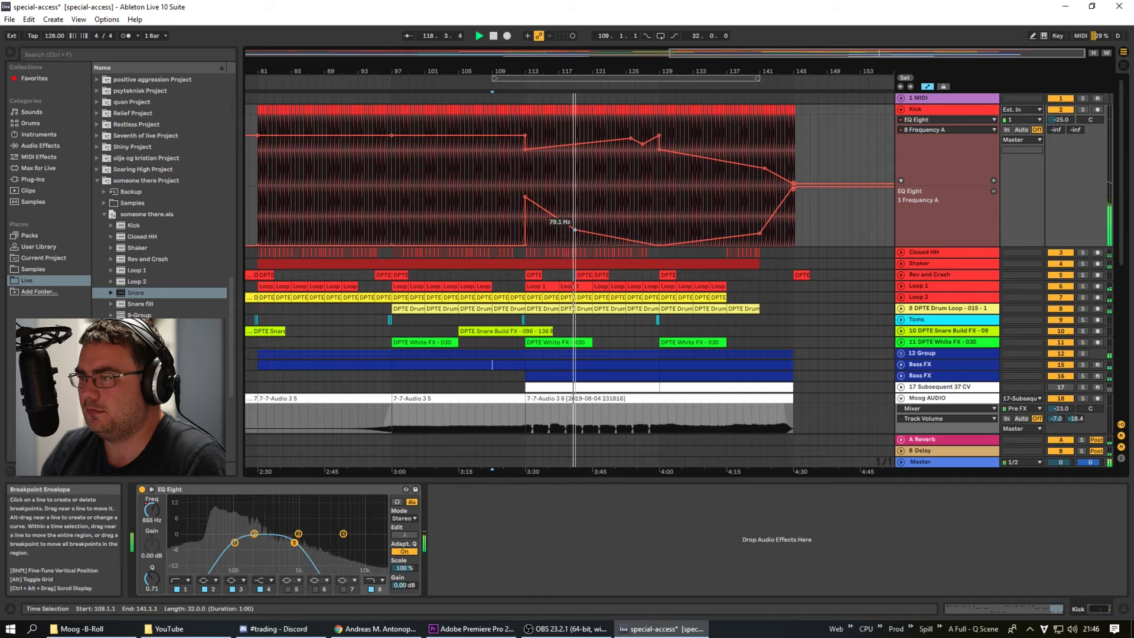
pyautogui.click(493, 38)
pyautogui.click(494, 38)
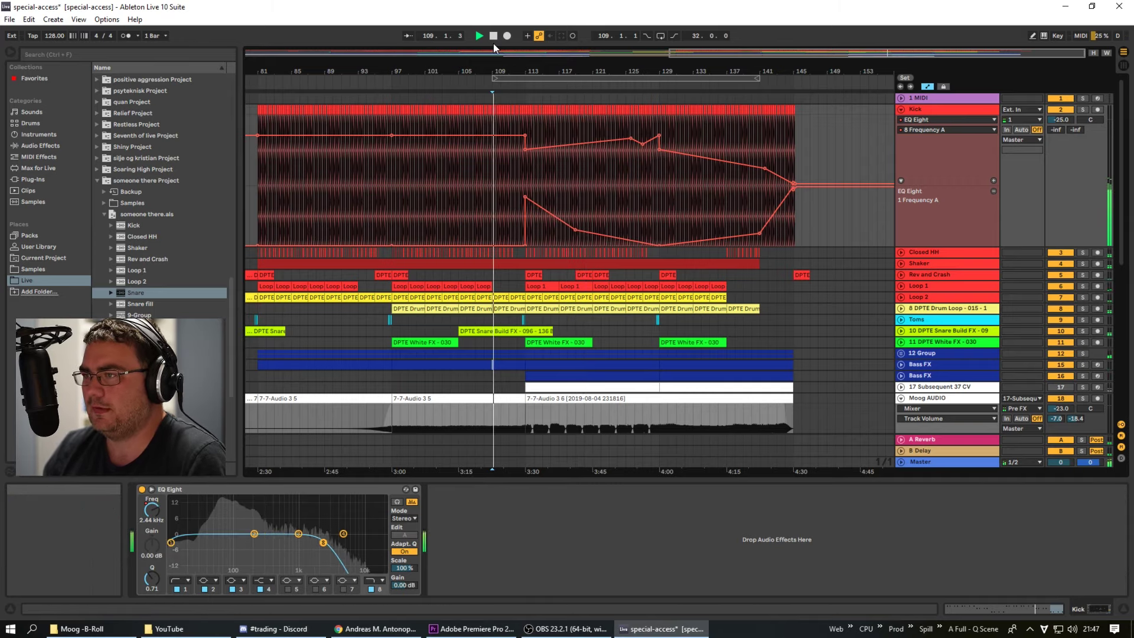
pyautogui.moveTo(571, 59); pyautogui.dragTo(572, 142)
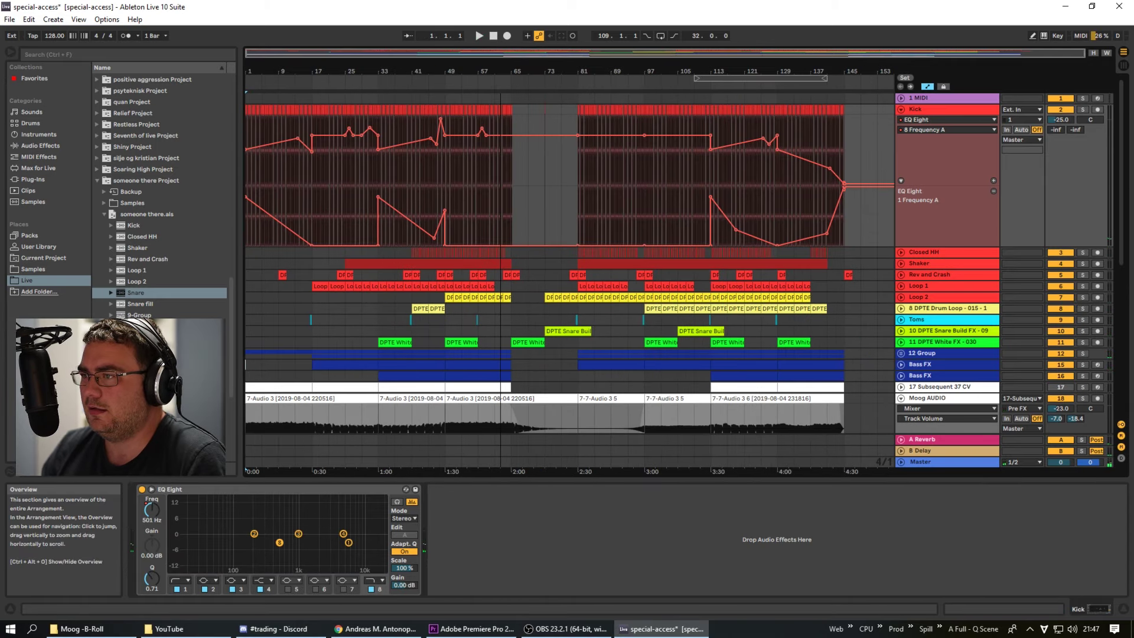
pyautogui.click(900, 110)
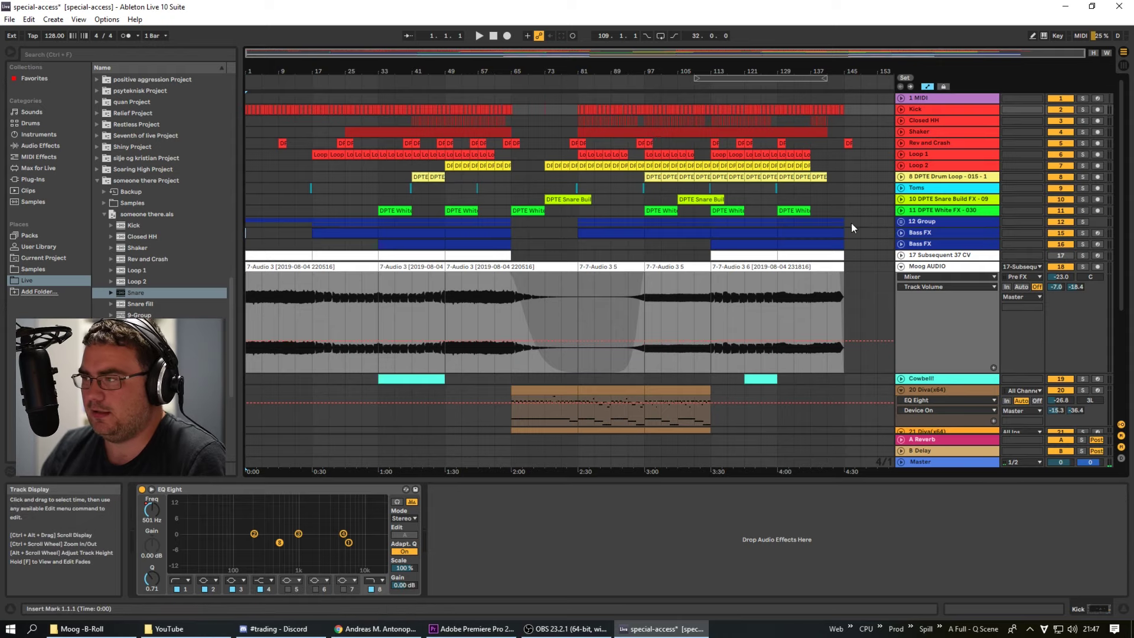
# Step: Fold the Moog AUDIO and Diva tracks, briefly play from bar 33, and loop bars 81–113
pyautogui.keyDown('alt'); pyautogui.click(901, 267); pyautogui.keyUp('alt')
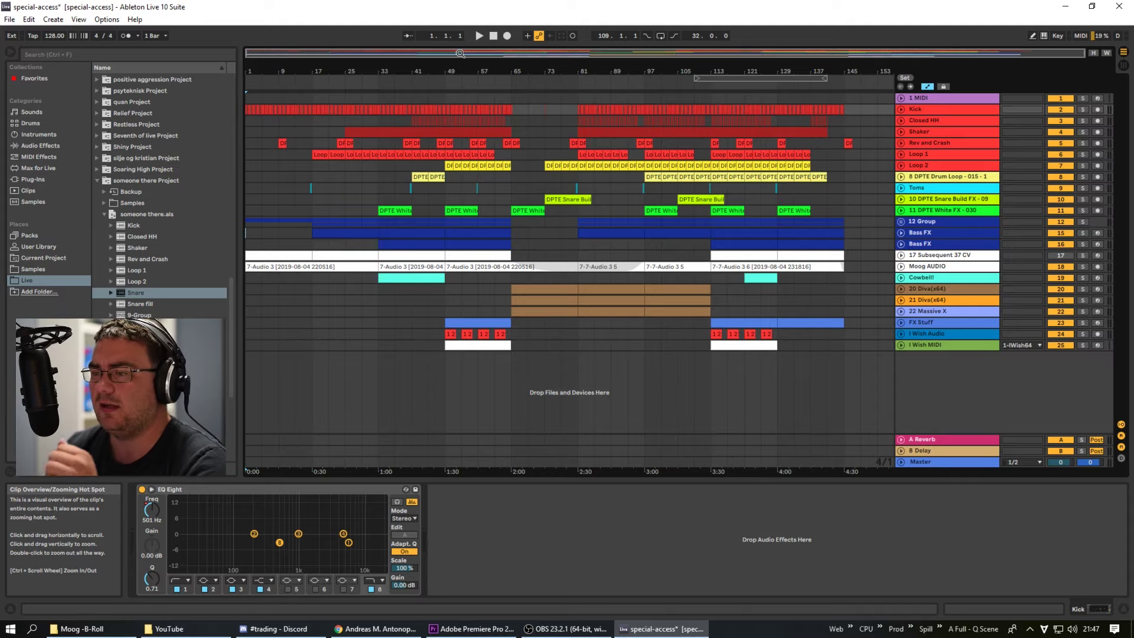
pyautogui.click(377, 82)
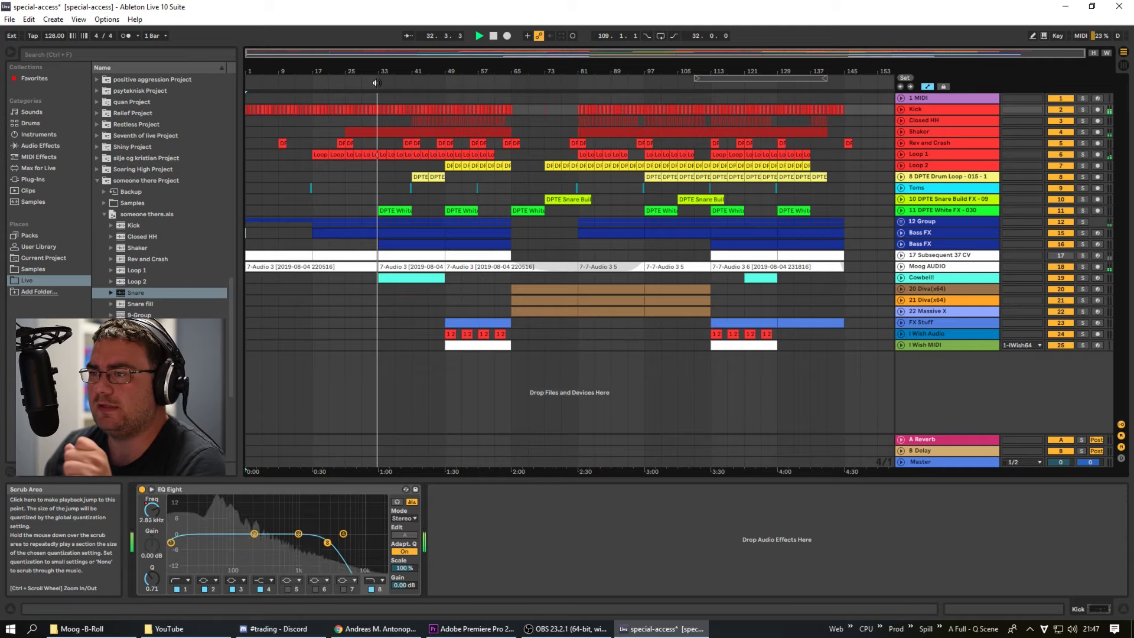
pyautogui.press('space')
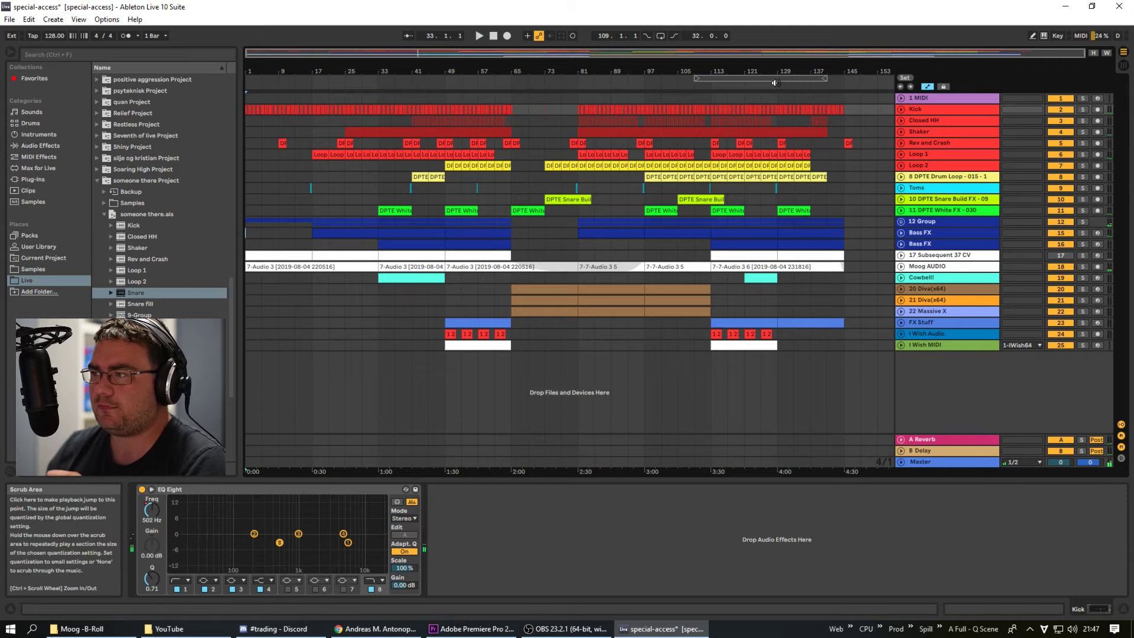
pyautogui.moveTo(704, 78); pyautogui.dragTo(677, 129)
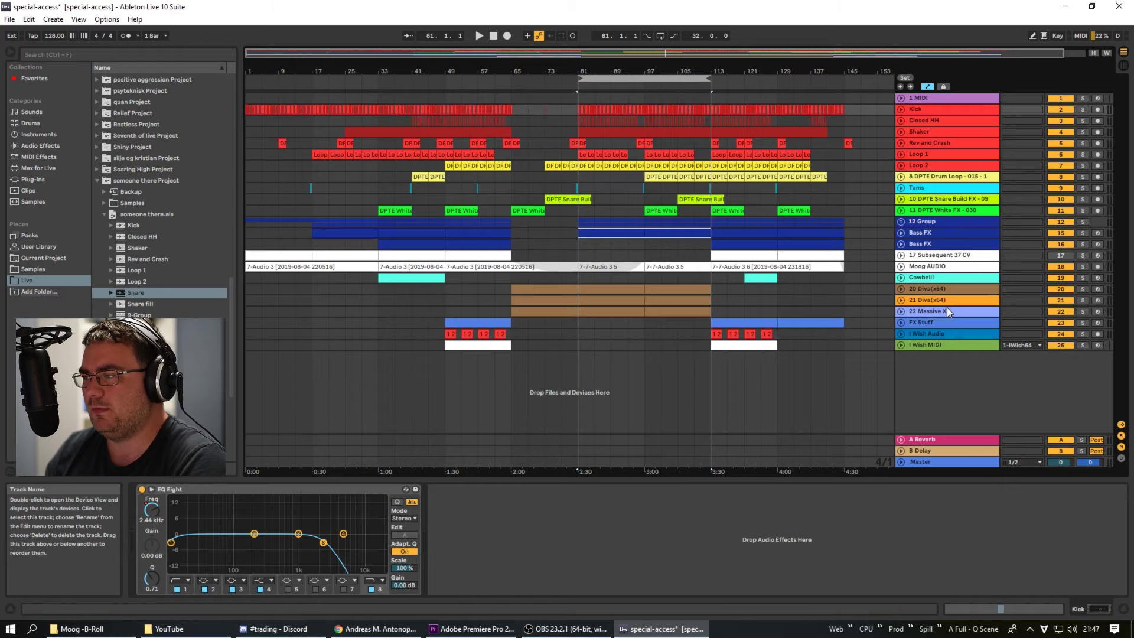
# Step: Unfold the Diva and Massive X tracks, solo 21 Diva(x64), and select looped bars 81–113
pyautogui.click(901, 289)
pyautogui.click(902, 330)
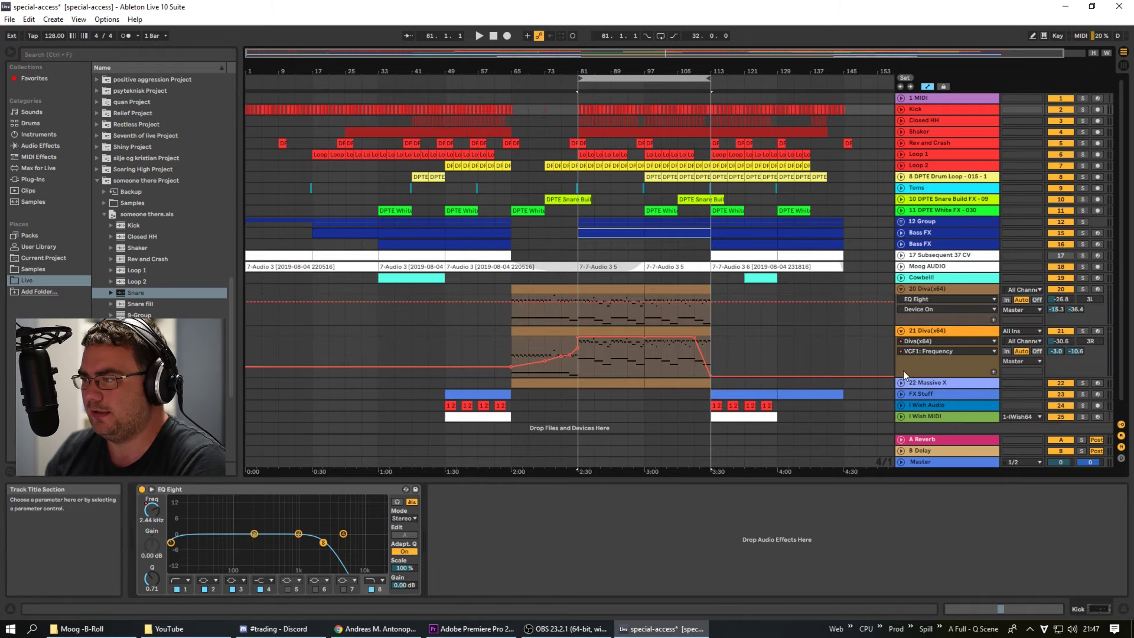
pyautogui.click(901, 383)
pyautogui.scroll(-3, 750, 370)
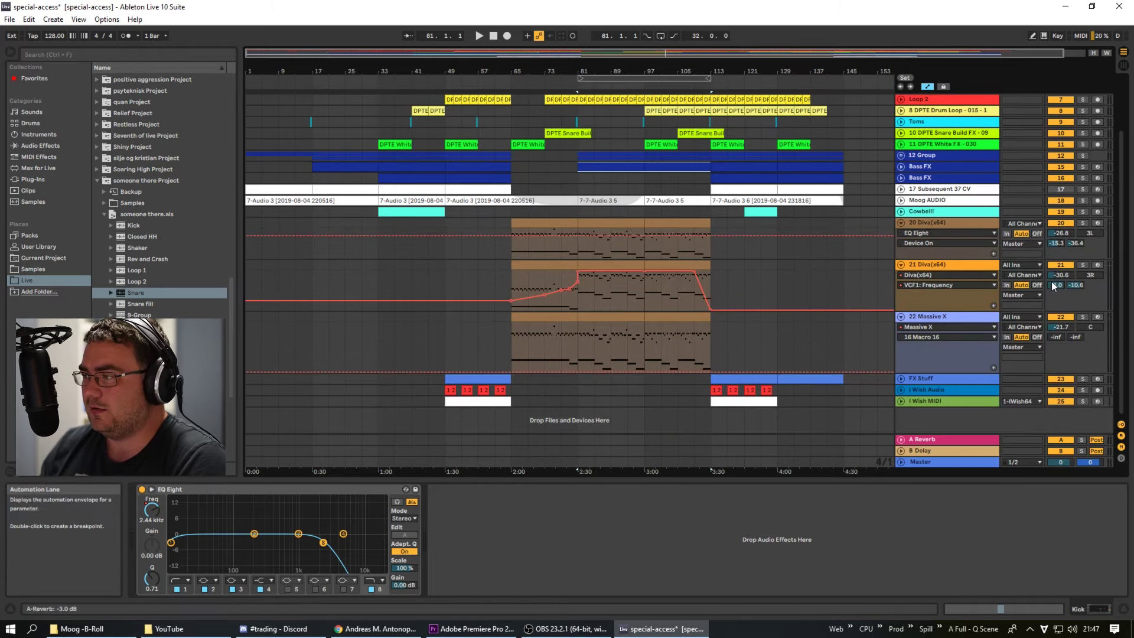
pyautogui.click(1082, 265)
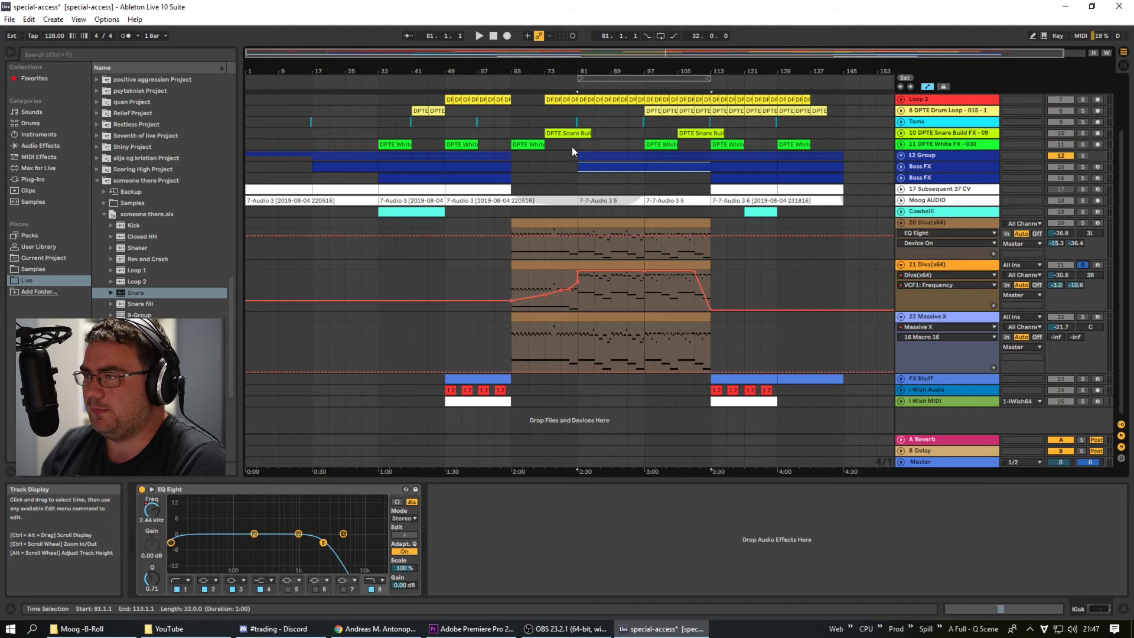
pyautogui.click(599, 77)
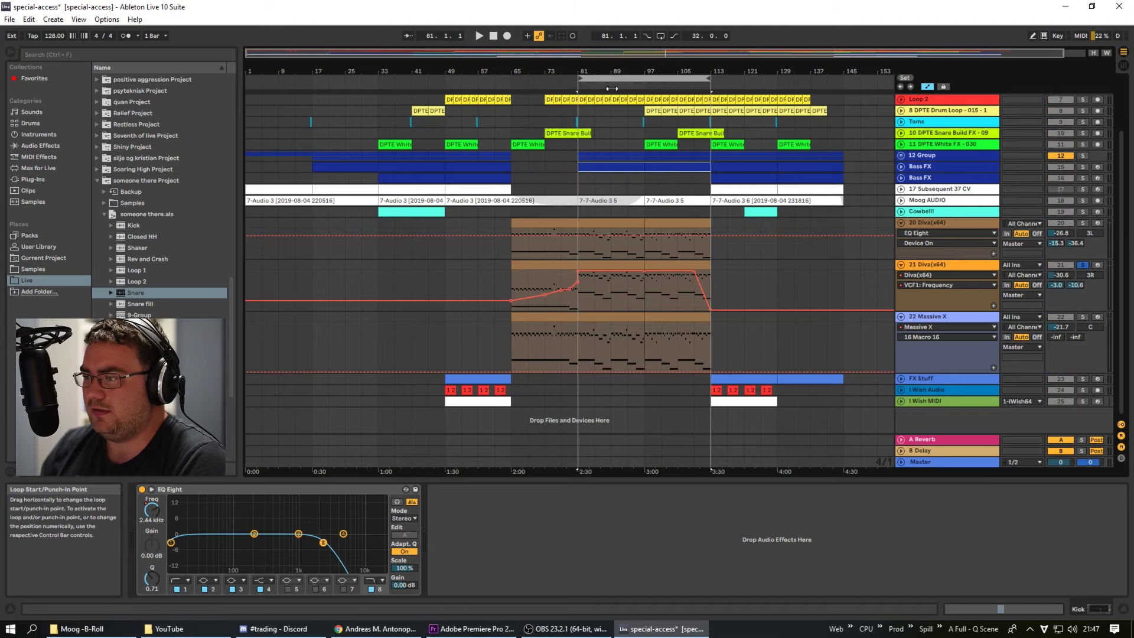
# Step: Fold 20 Diva(x64), 21 Diva(x64) and 22 Massive X back to compact rows
pyautogui.click(901, 223)
pyautogui.click(901, 235)
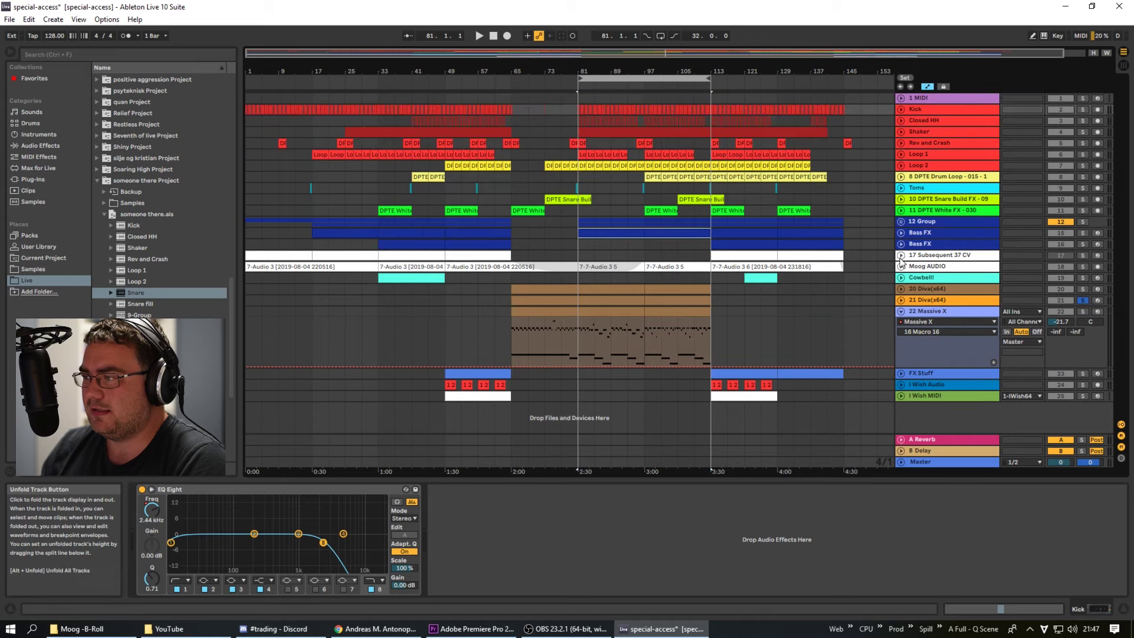
pyautogui.click(900, 311)
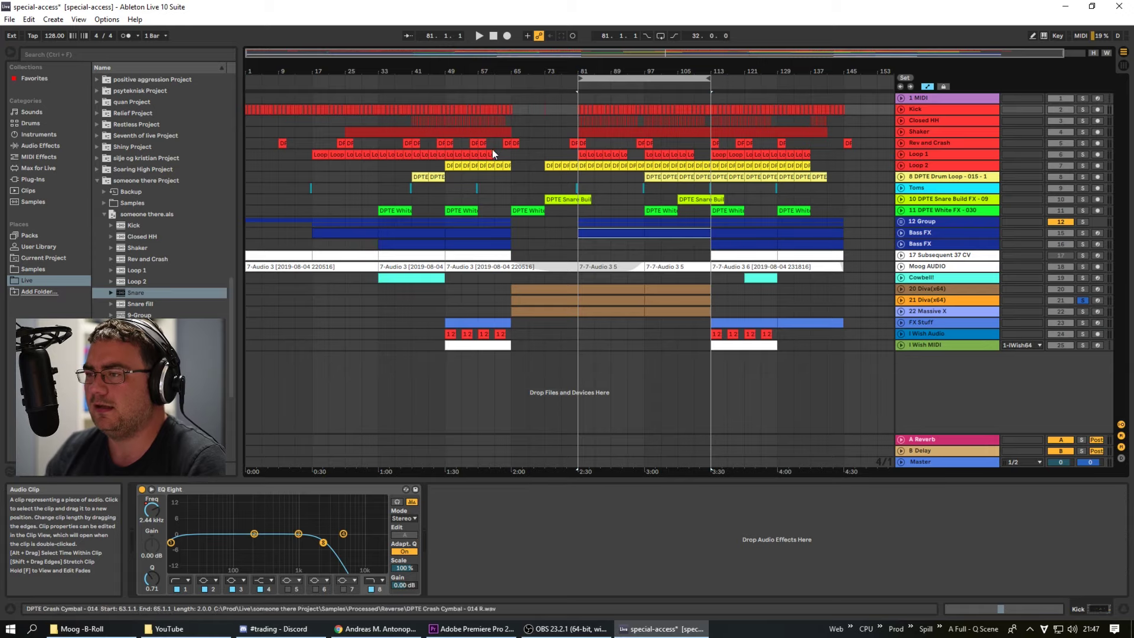
# Step: Unfold Moog AUDIO, solo it with 17 Subsequent 37 CV, then fold Moog AUDIO again
pyautogui.click(900, 268)
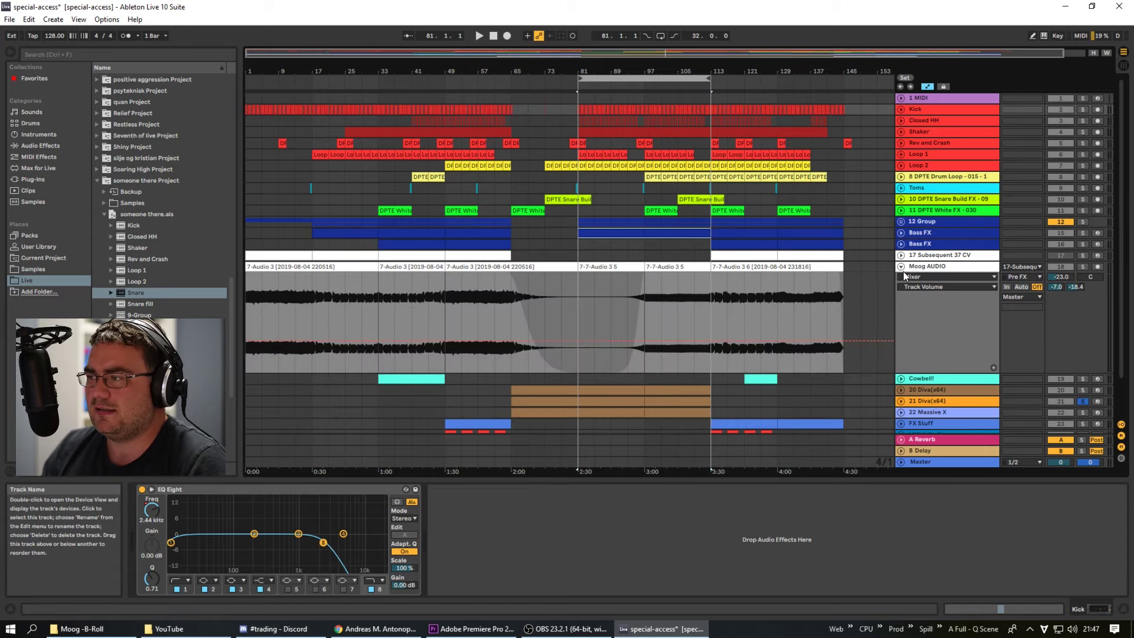
pyautogui.click(1083, 267)
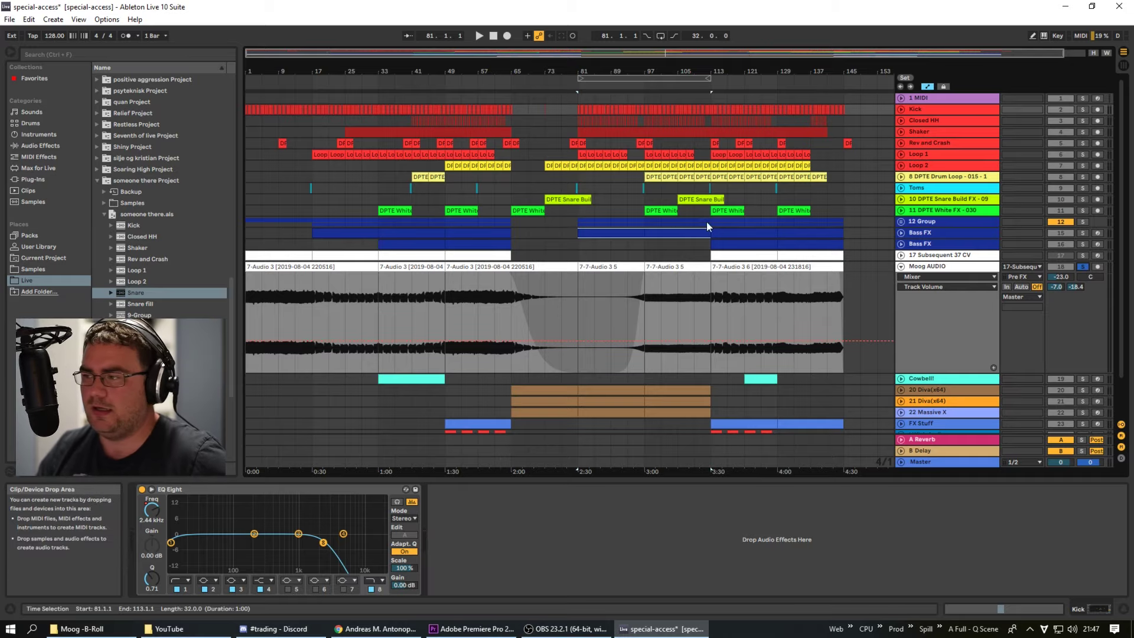
pyautogui.click(1083, 255)
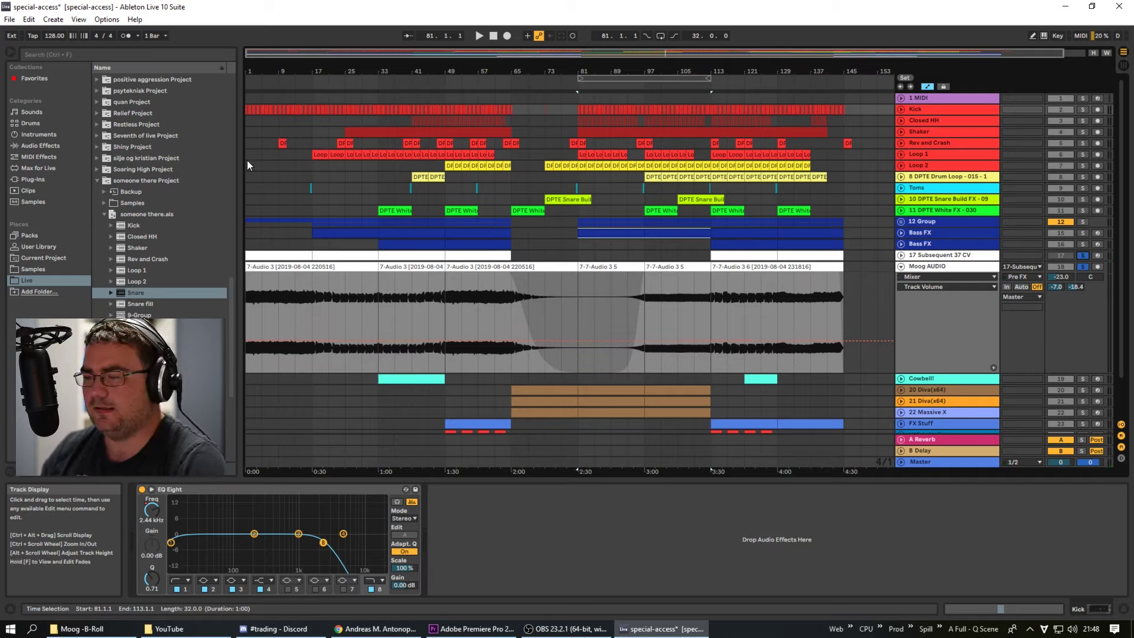
pyautogui.click(901, 267)
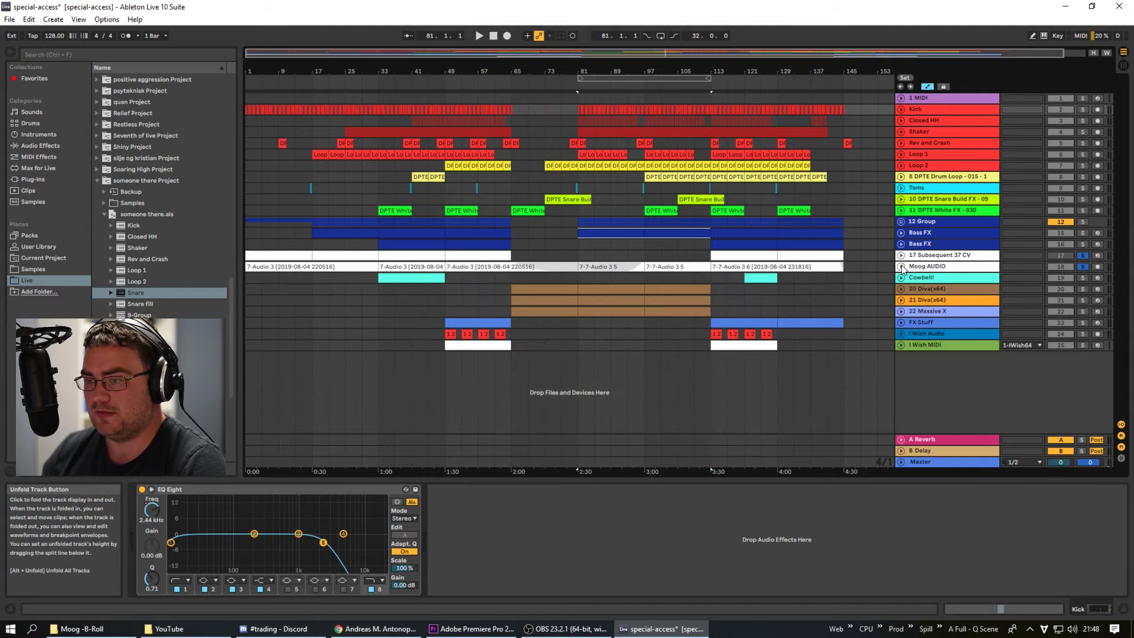